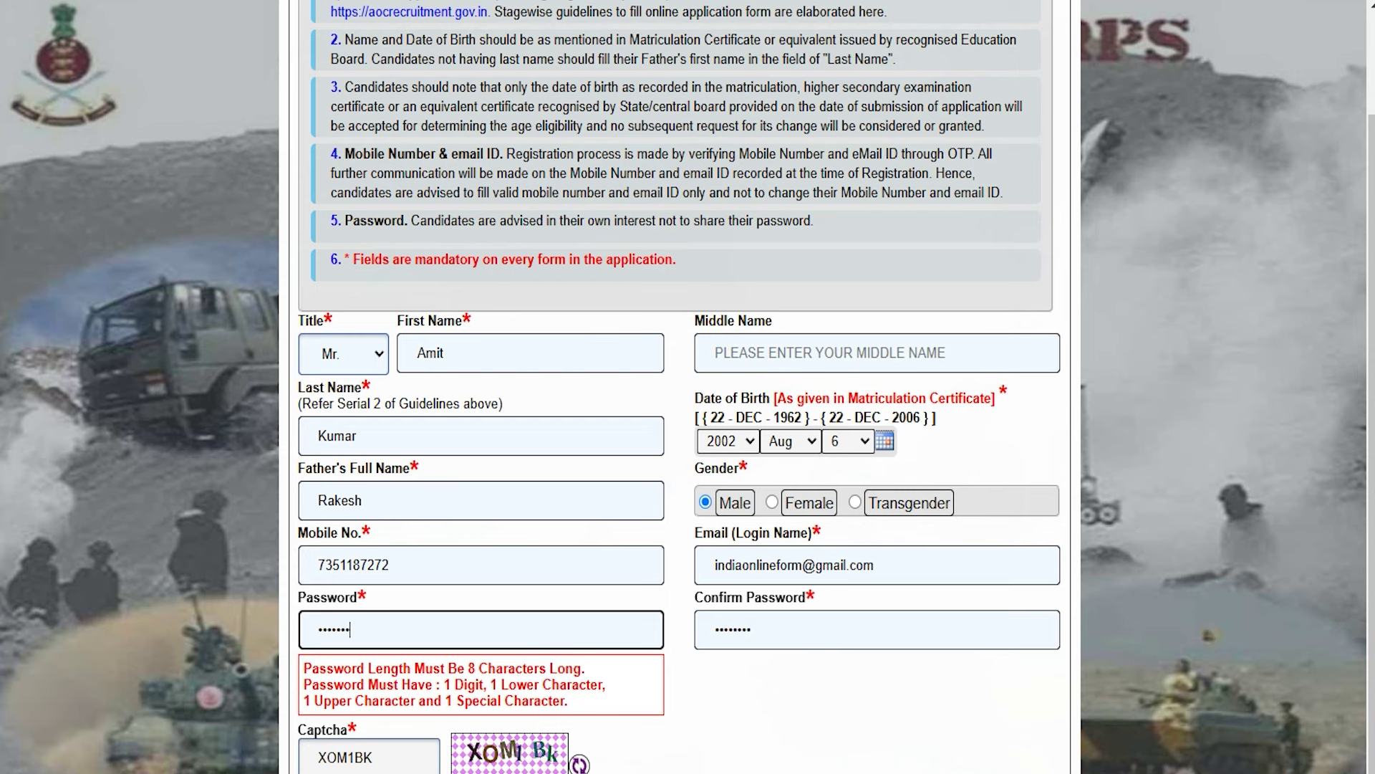
Copy the account password from the Notepad note, then return to the registration form.
{"action": "key", "text": "alt+Tab"}
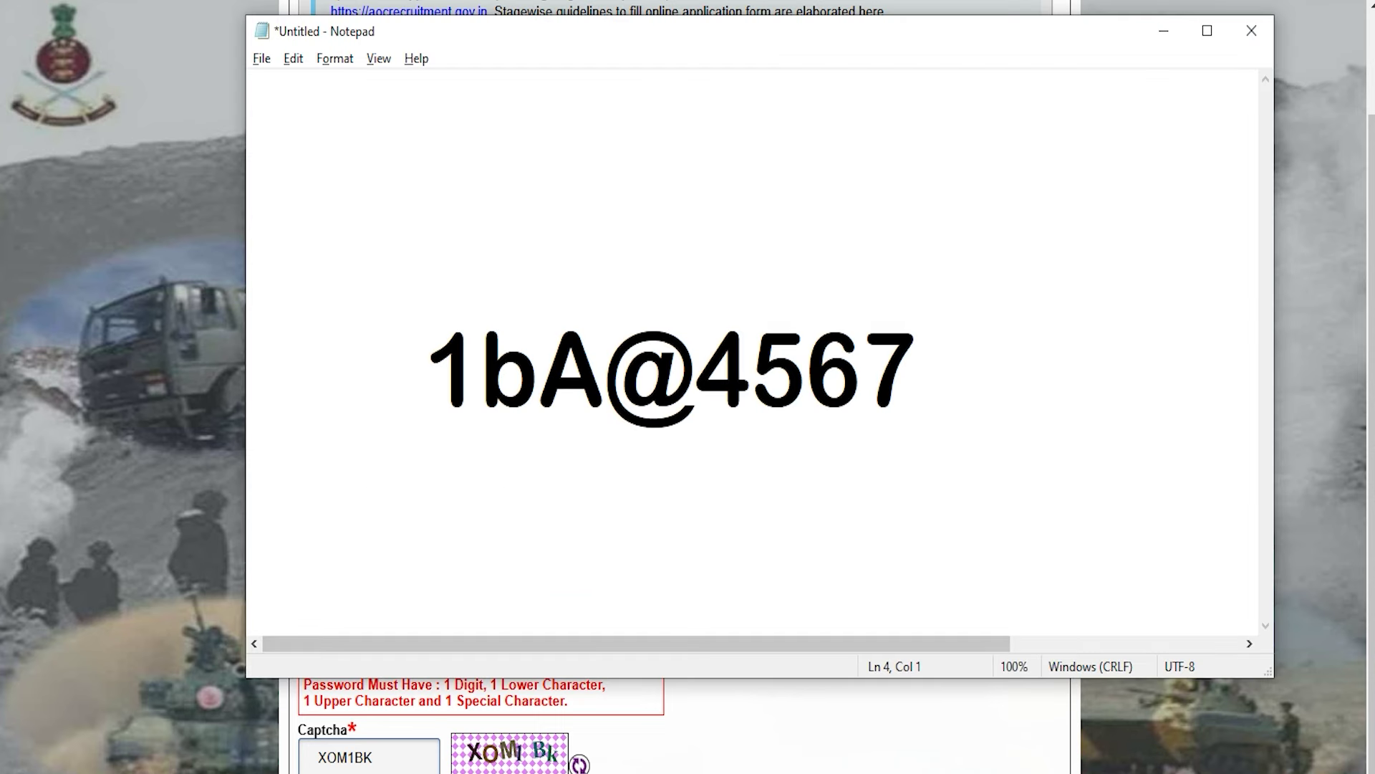
{"action": "left_click_drag", "start_coordinate": [539, 366], "coordinate": [915, 367]}
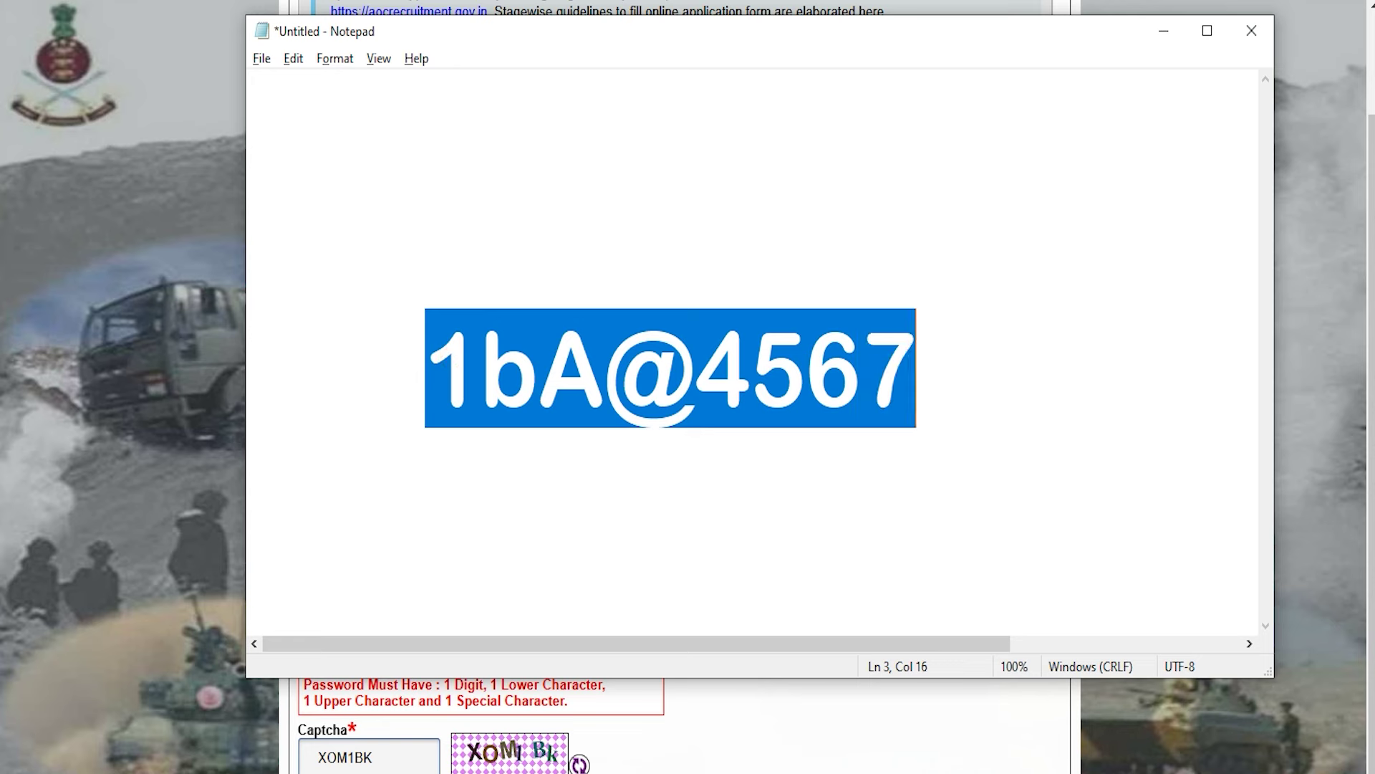
{"action": "key", "text": "alt+Tab"}
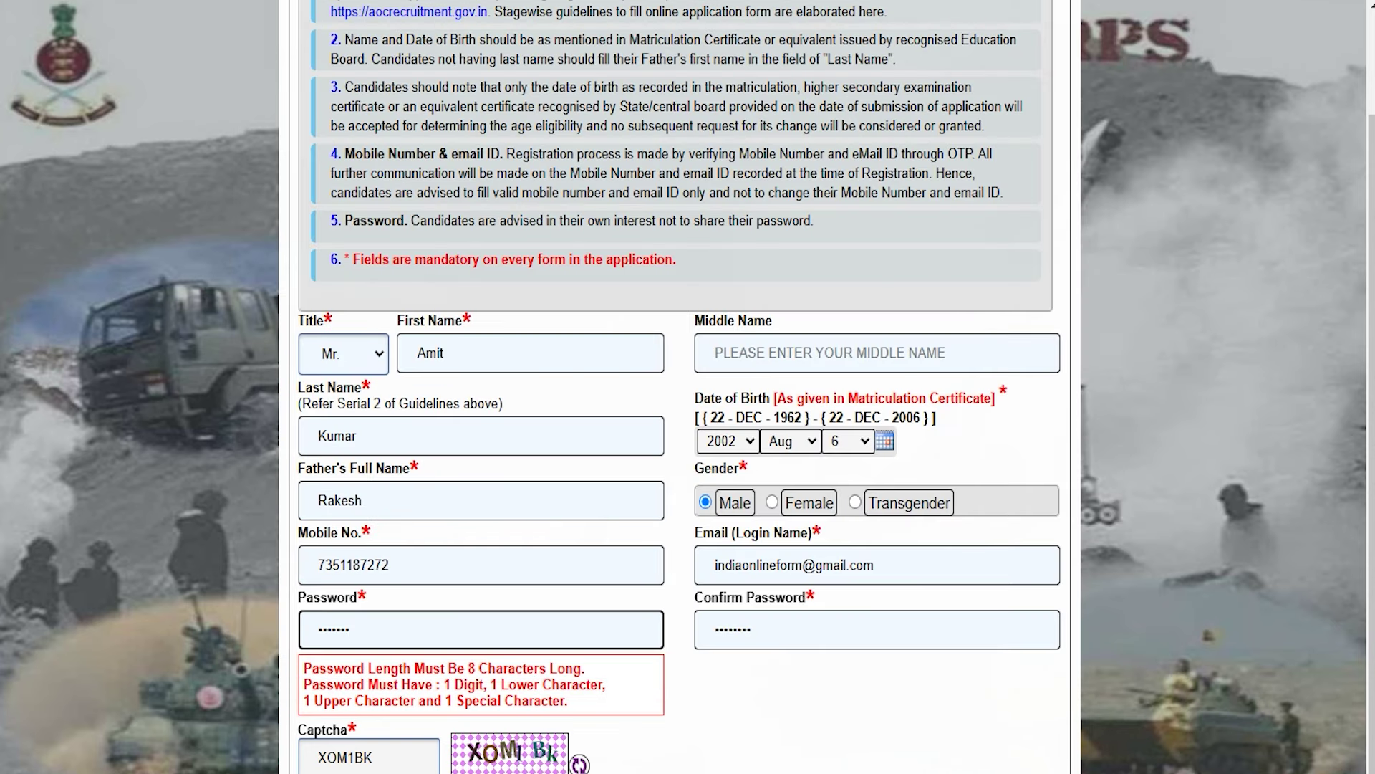
Complete the captcha entry and submit the new account with Register Login.
{"action": "left_click", "coordinate": [371, 757]}
{"action": "scroll", "coordinate": [688, 387], "scroll_direction": "down", "scroll_amount": 1}
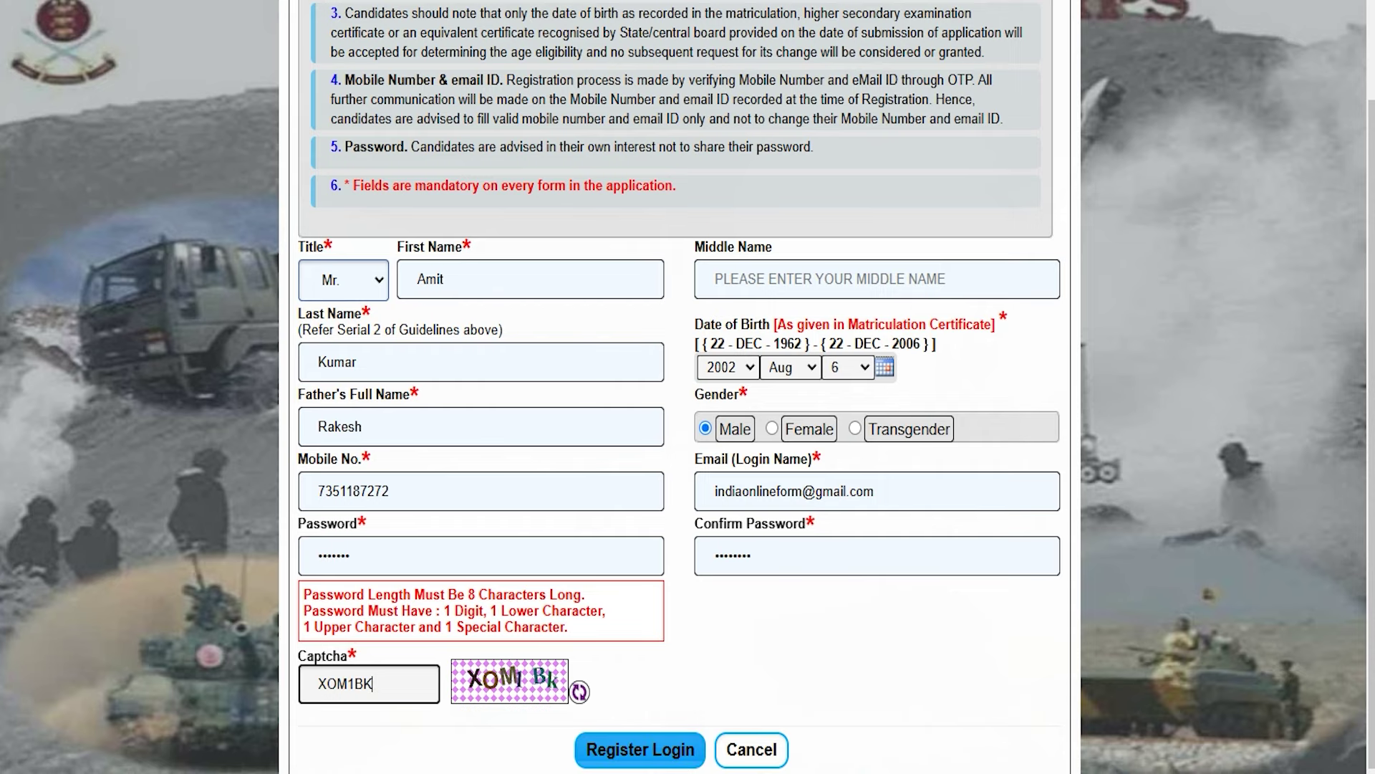
{"action": "left_click", "coordinate": [640, 750]}
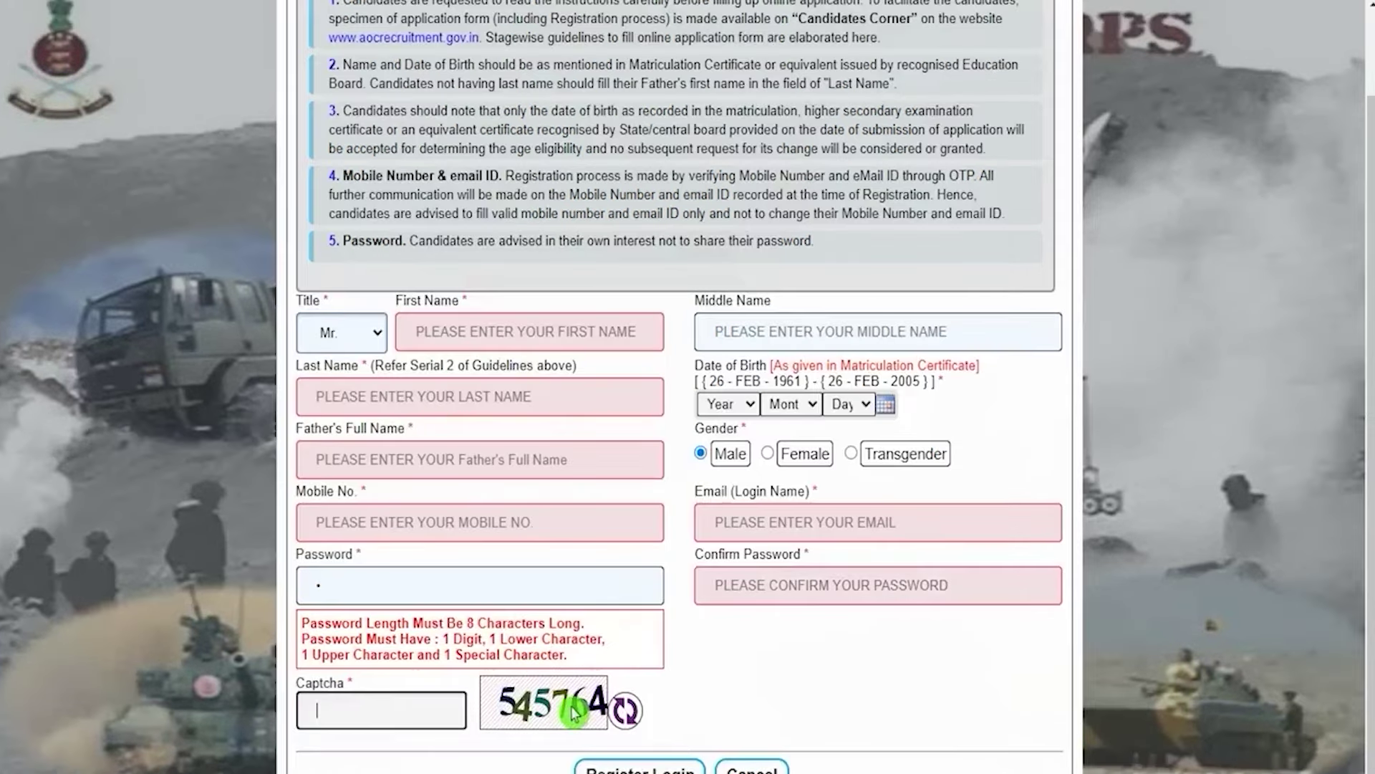
{"action": "scroll", "coordinate": [629, 745], "scroll_direction": "down", "scroll_amount": 1}
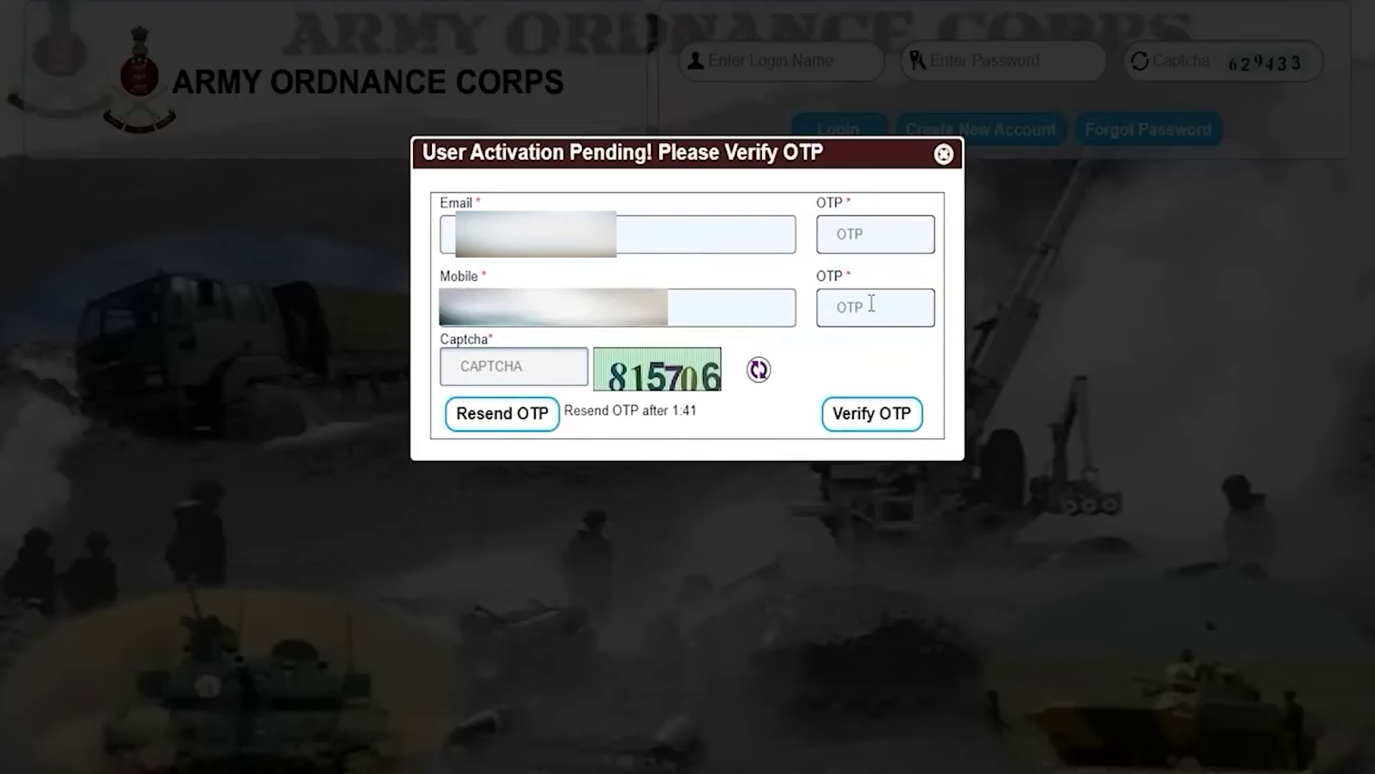
Verify the OTP captcha, then log in with the login name, password and captcha.
{"action": "left_click", "coordinate": [536, 375]}
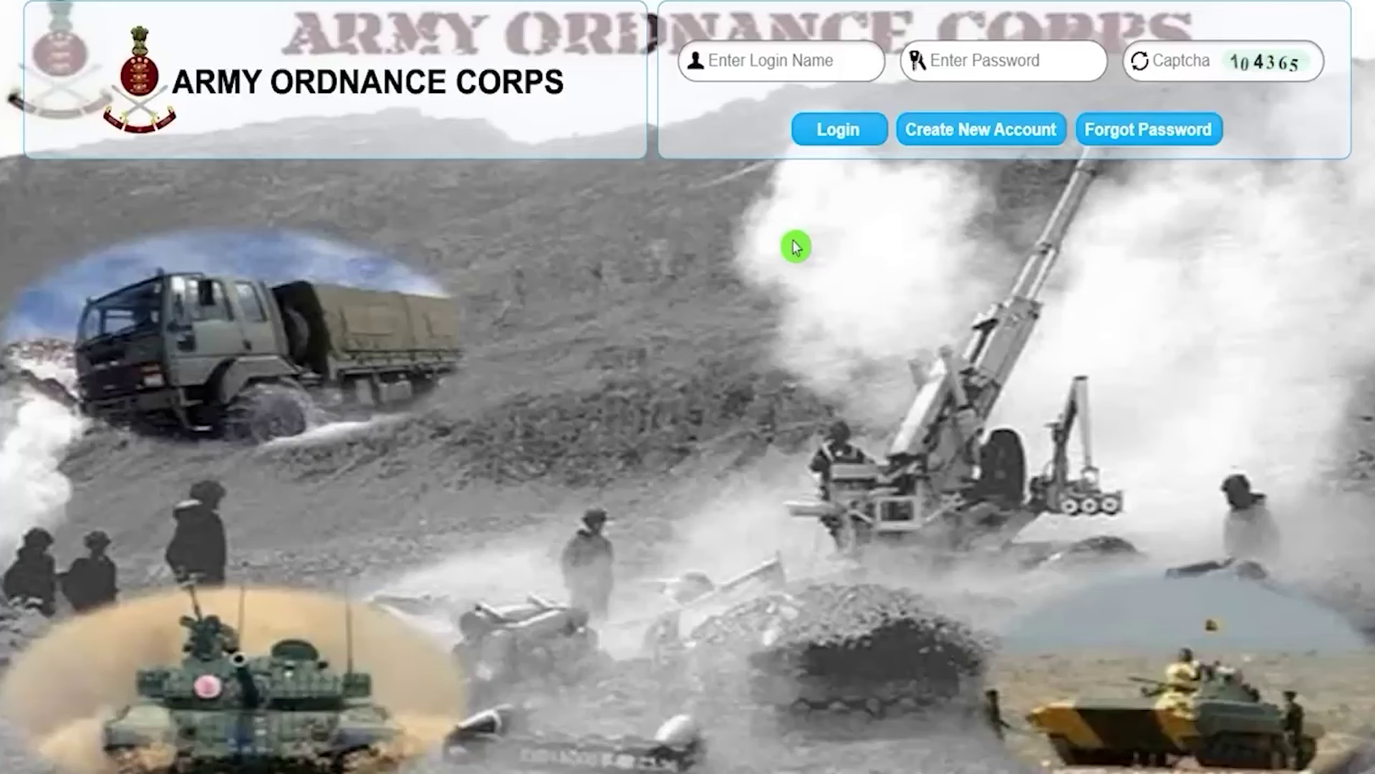
{"action": "left_click", "coordinate": [778, 68]}
{"action": "left_click", "coordinate": [1057, 68]}
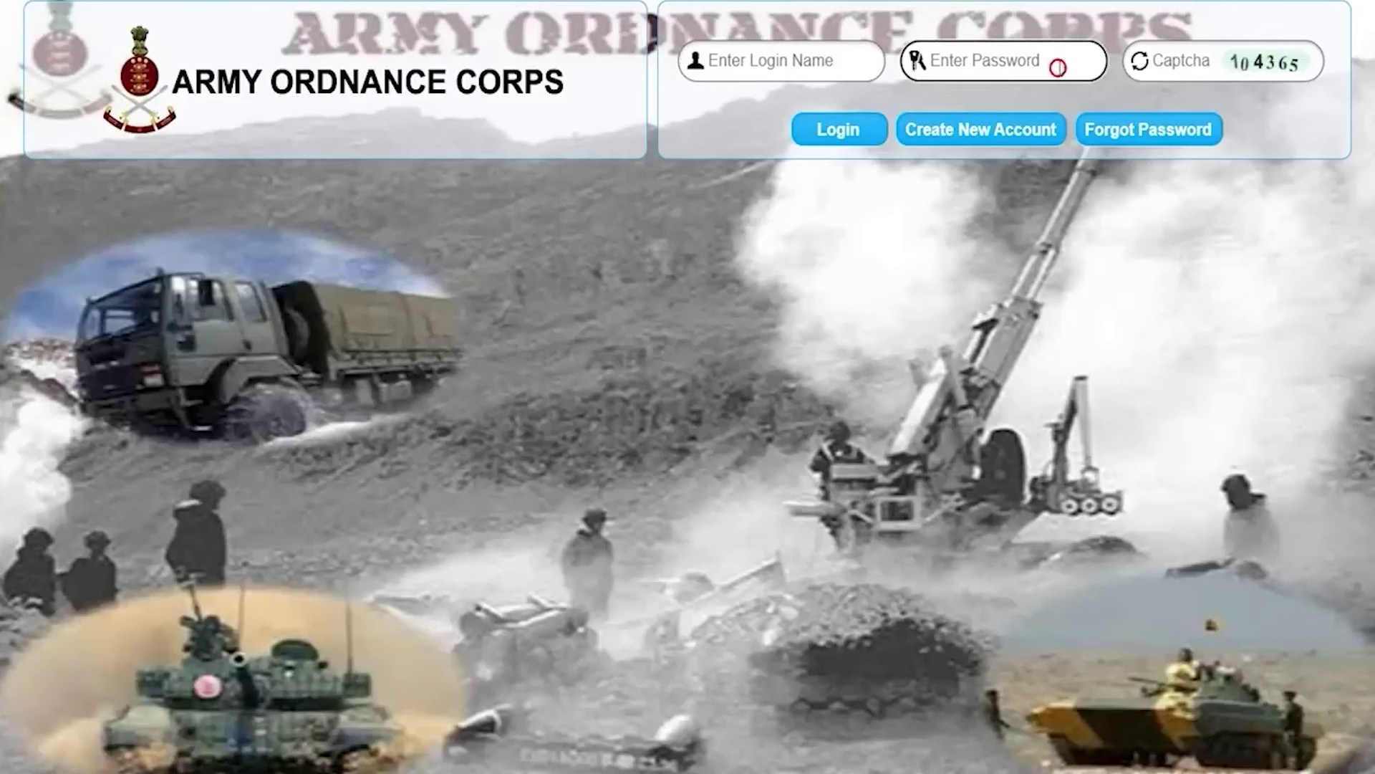
{"action": "left_click", "coordinate": [1185, 59]}
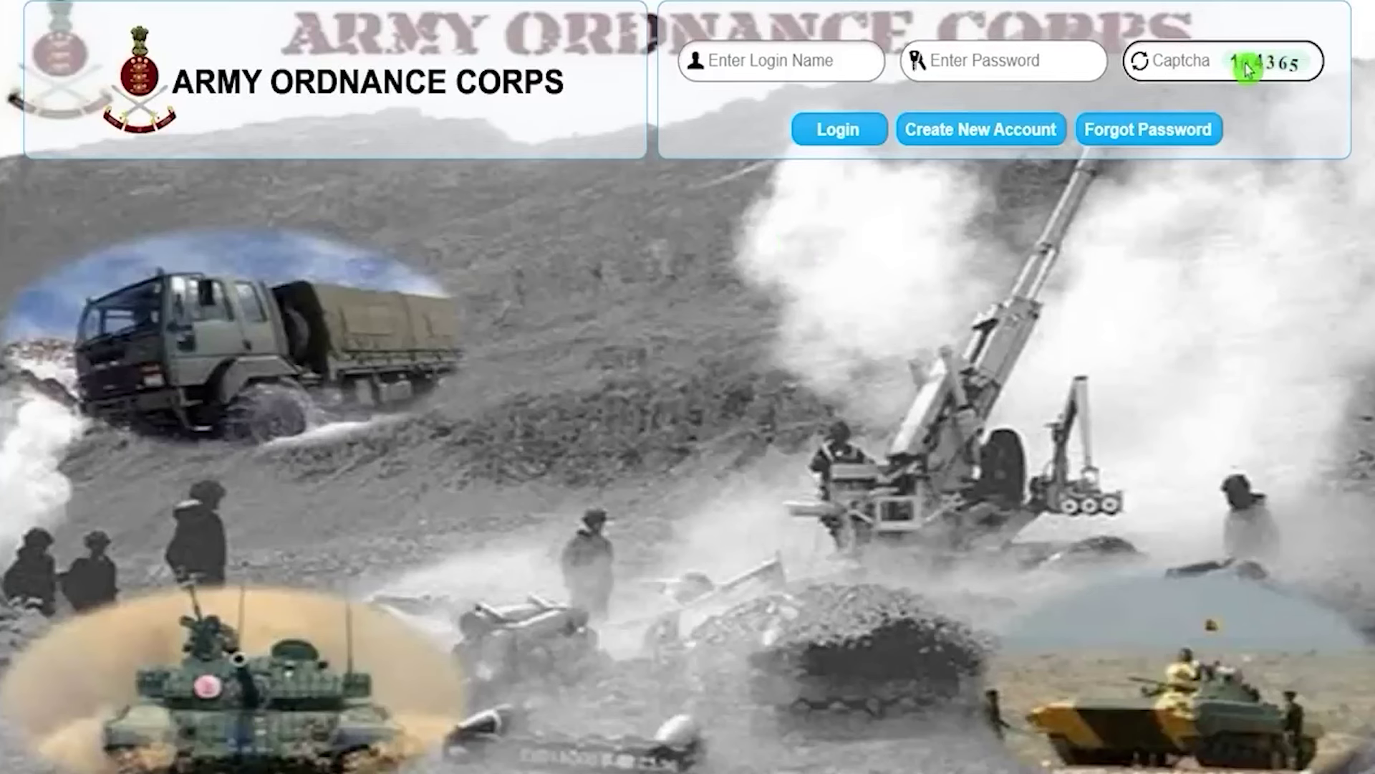
{"action": "left_click", "coordinate": [837, 131]}
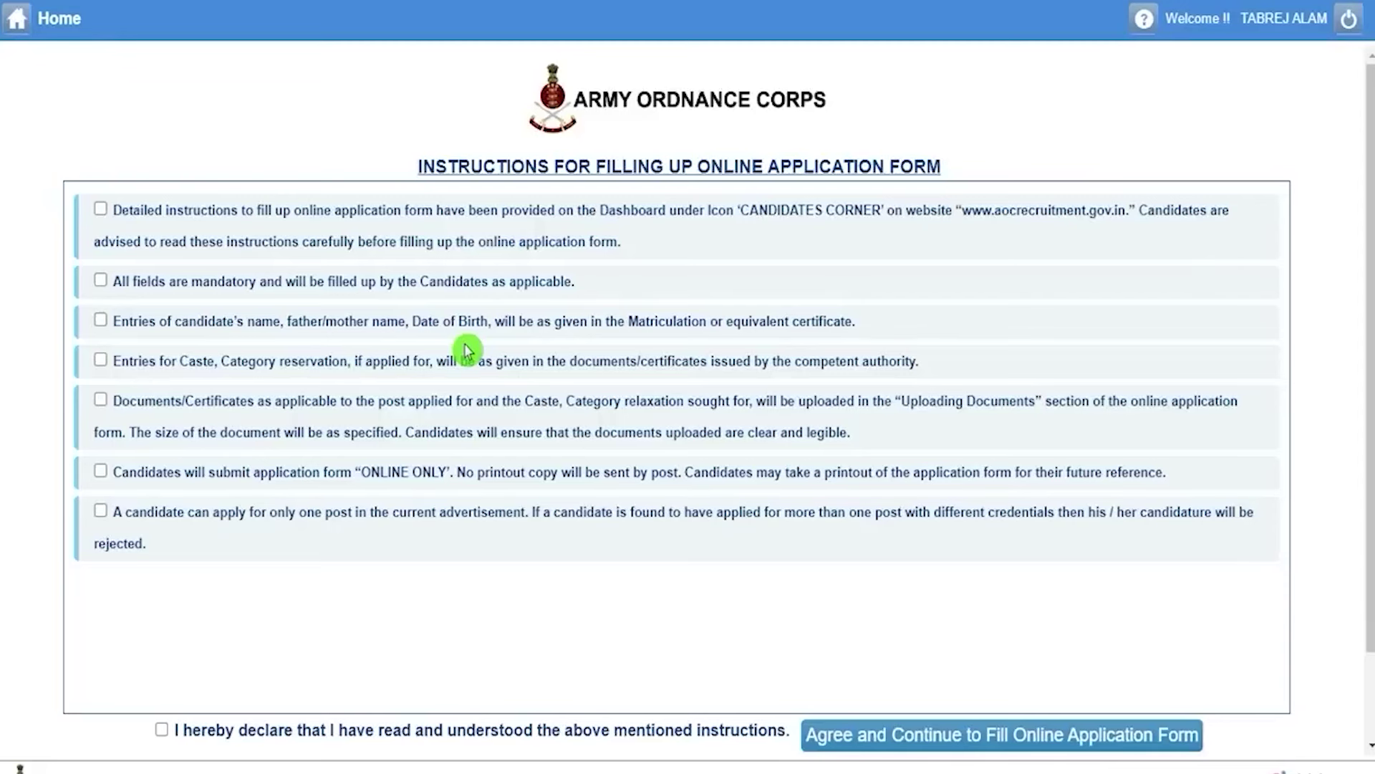
Tick all seven instruction checkboxes as read.
{"action": "left_click", "coordinate": [565, 200]}
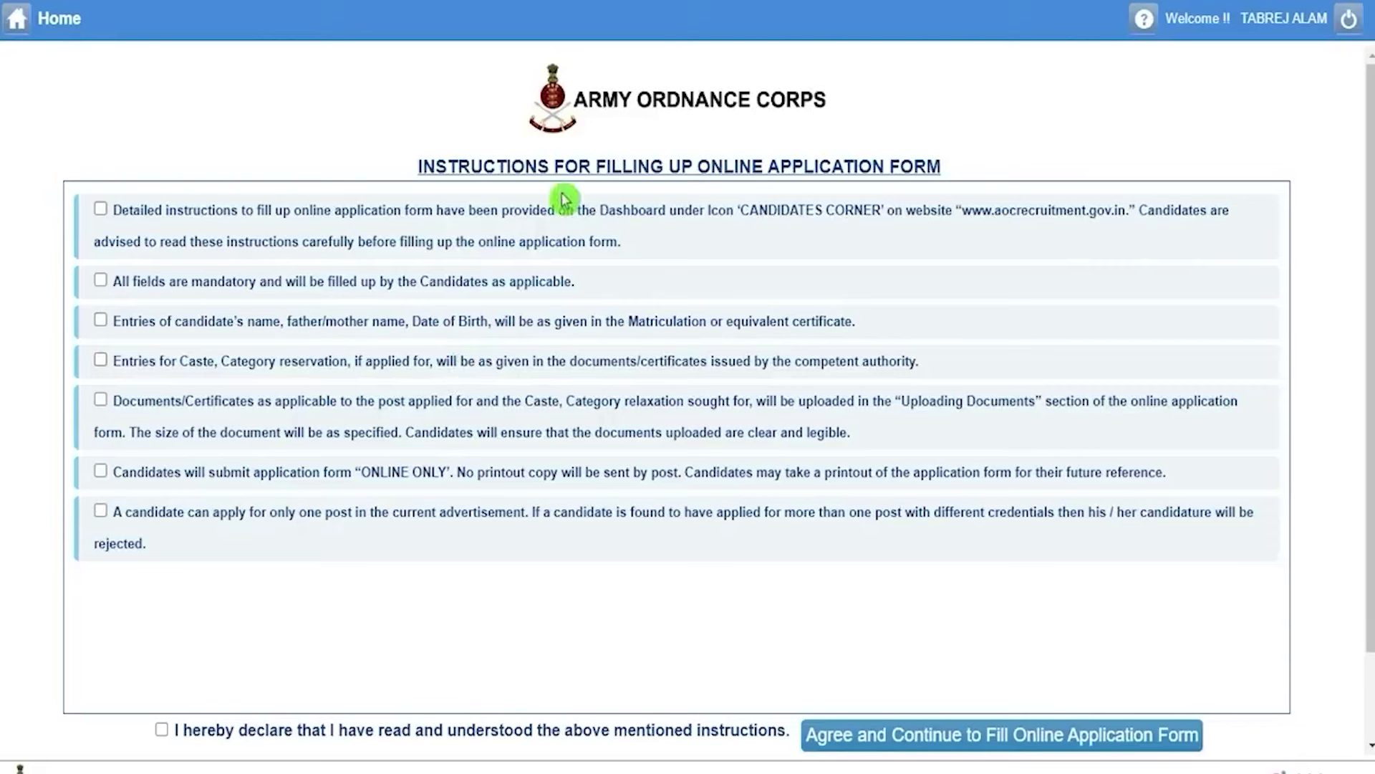
{"action": "left_click_drag", "start_coordinate": [419, 166], "coordinate": [872, 167]}
{"action": "left_click", "coordinate": [101, 208]}
{"action": "left_click", "coordinate": [100, 280]}
{"action": "left_click", "coordinate": [100, 322]}
{"action": "left_click", "coordinate": [101, 359]}
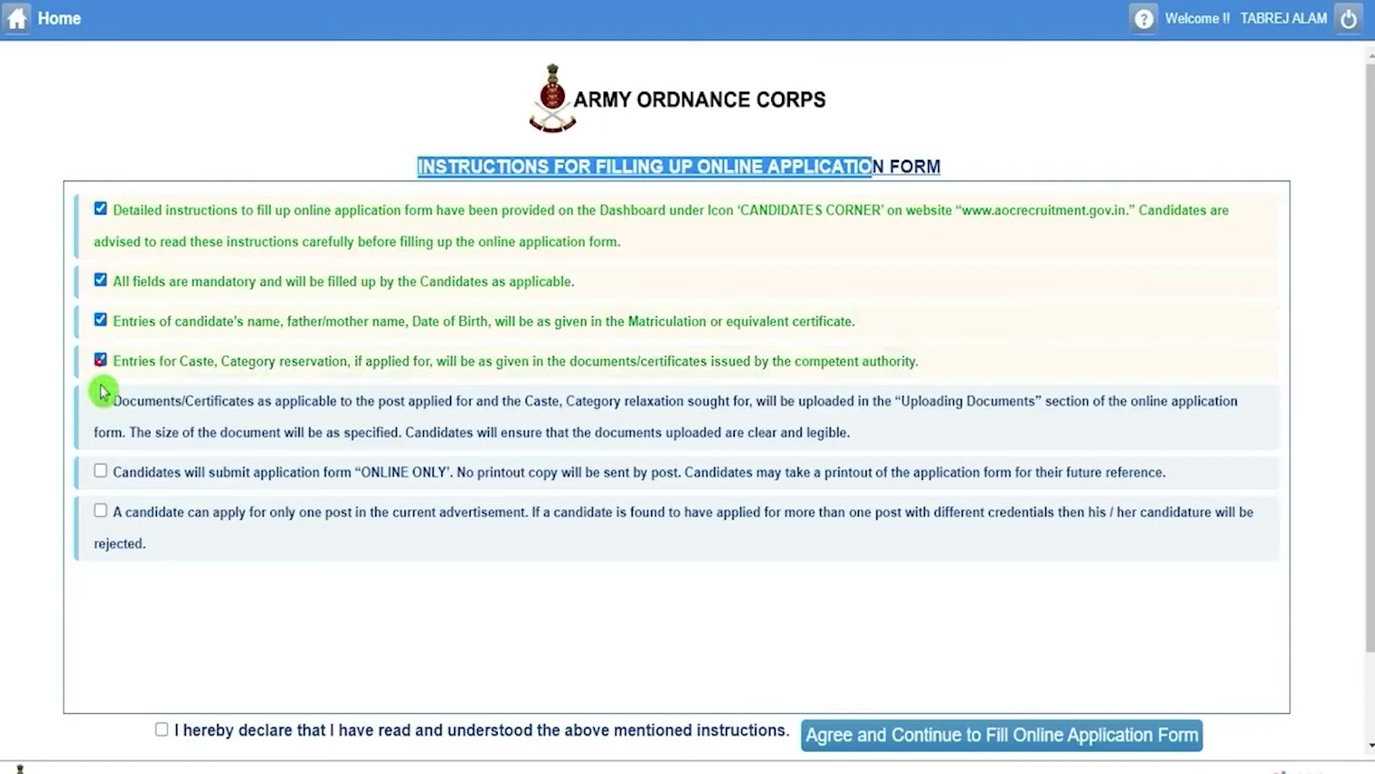
{"action": "left_click", "coordinate": [100, 399]}
{"action": "left_click", "coordinate": [101, 474]}
{"action": "left_click", "coordinate": [100, 511]}
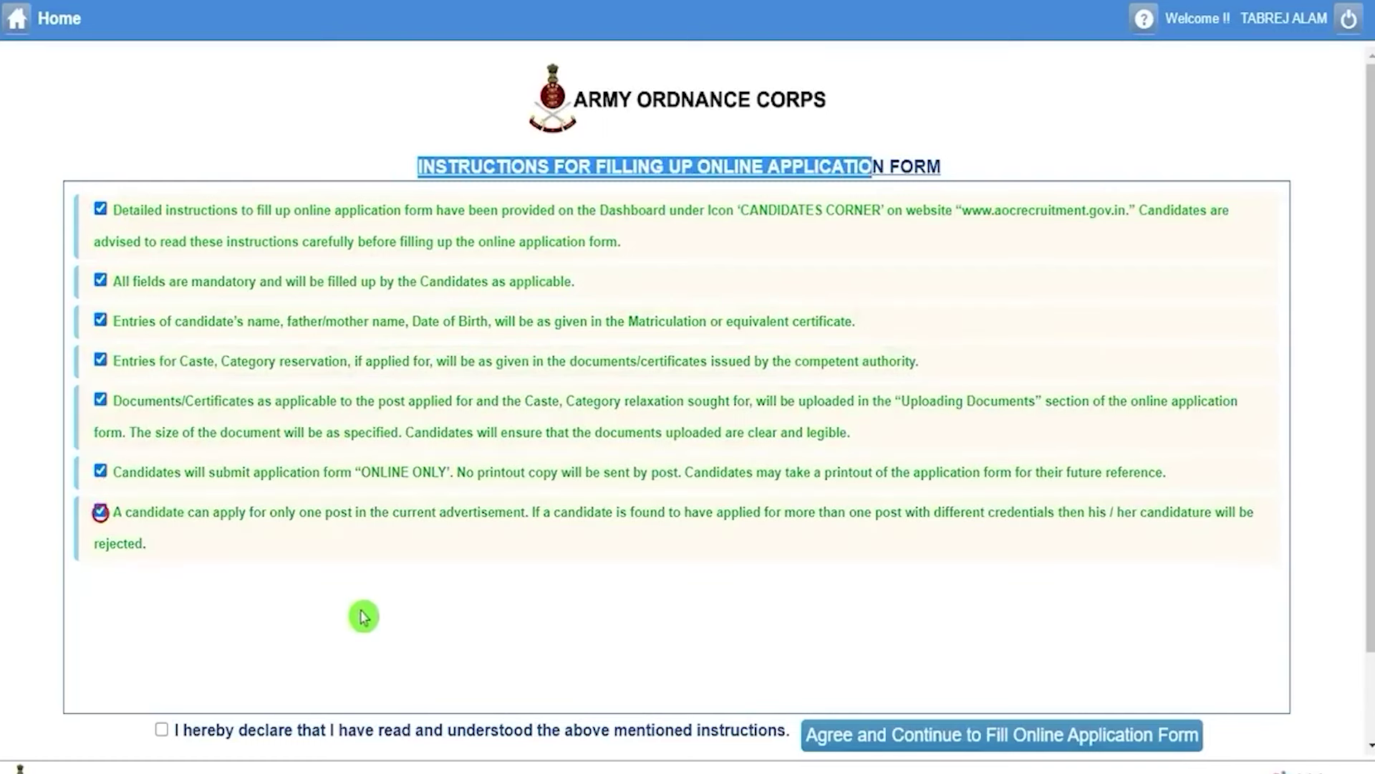
Accept the declaration and continue to the online application form.
{"action": "scroll", "coordinate": [362, 612], "scroll_direction": "down", "scroll_amount": 2}
{"action": "left_click", "coordinate": [162, 633]}
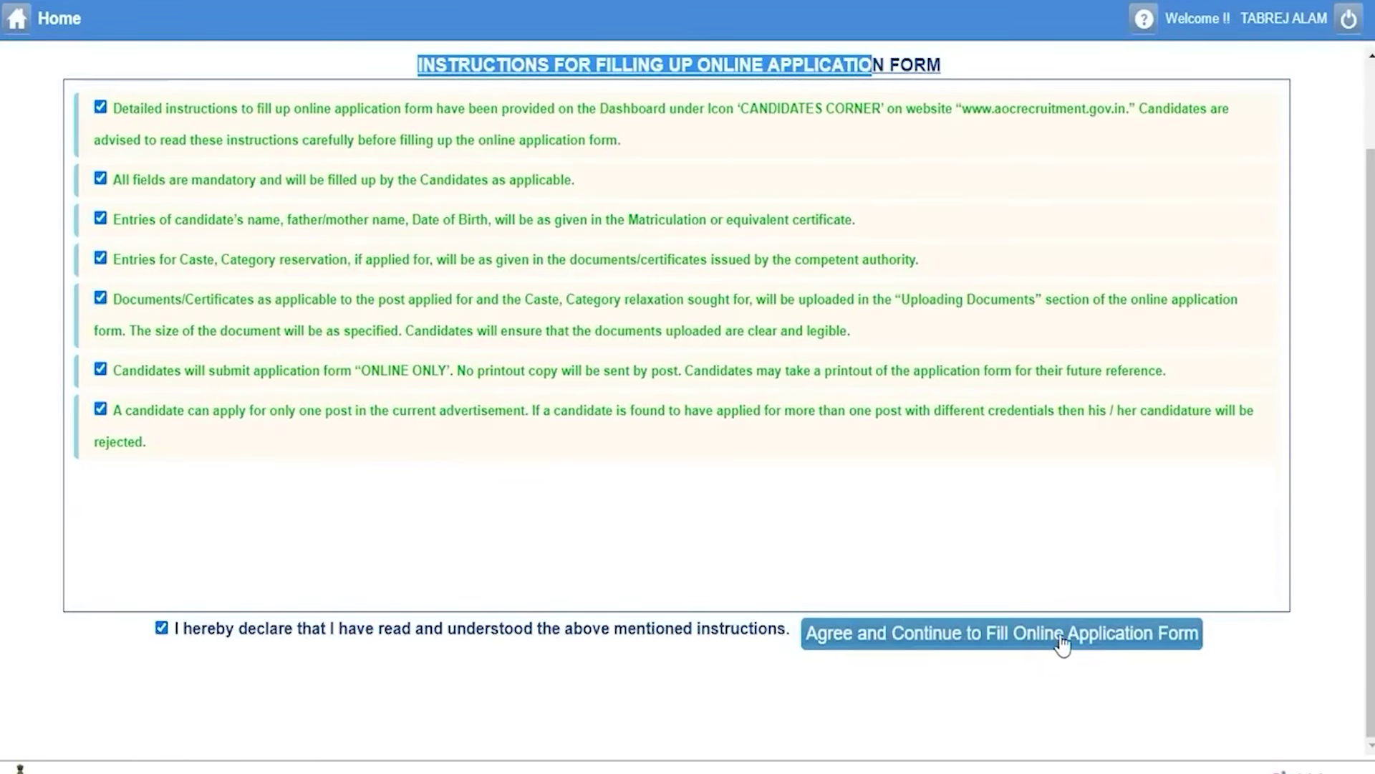
{"action": "left_click", "coordinate": [1118, 641]}
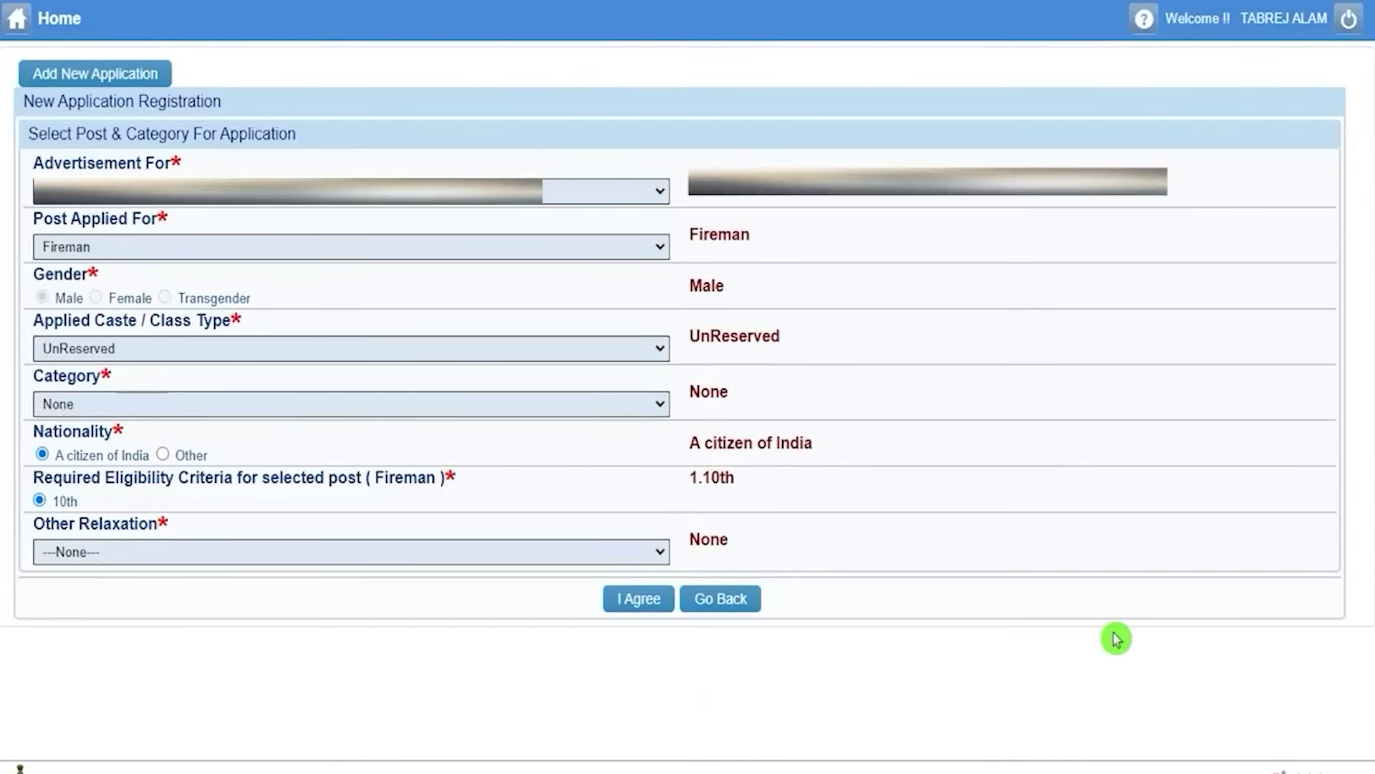
Choose post Tradesman Mates, caste type OBC and category None.
{"action": "left_click", "coordinate": [360, 255]}
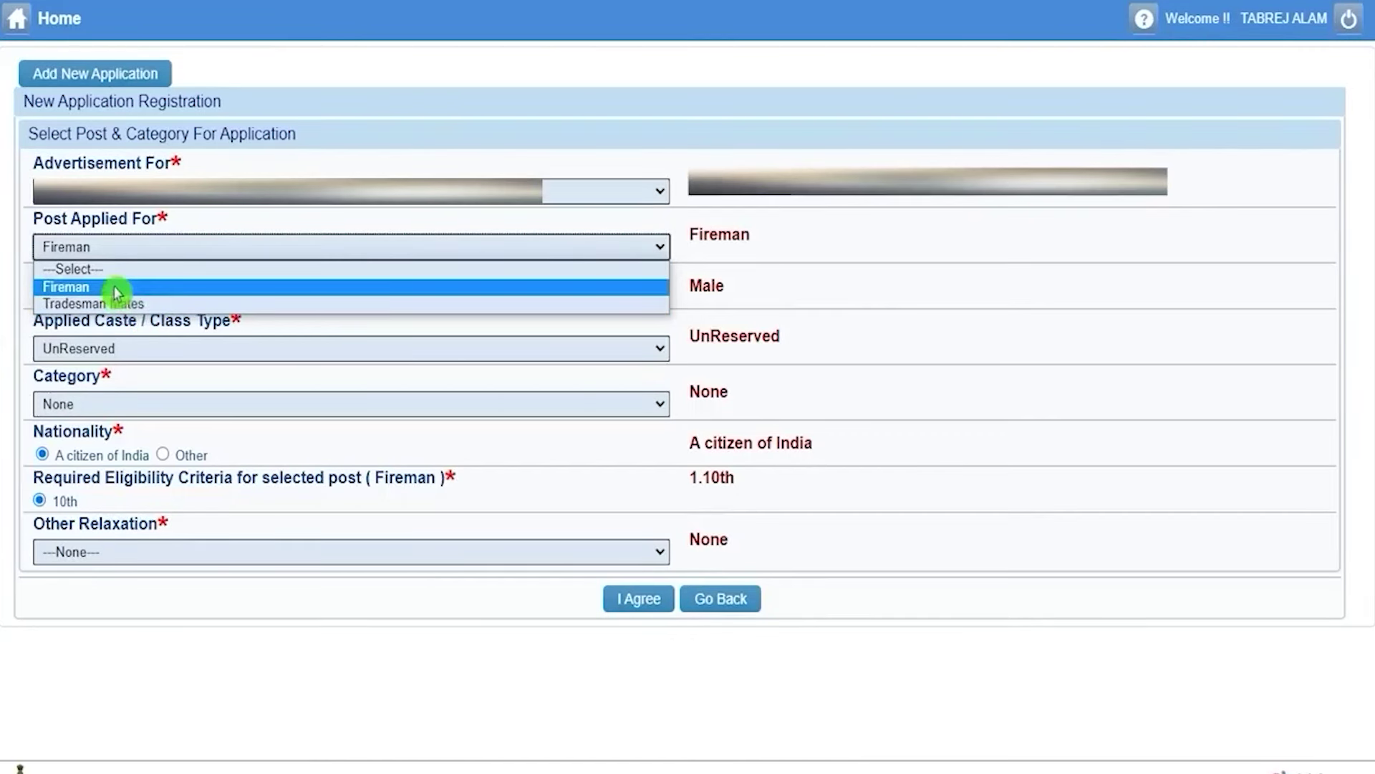
{"action": "left_click", "coordinate": [120, 303]}
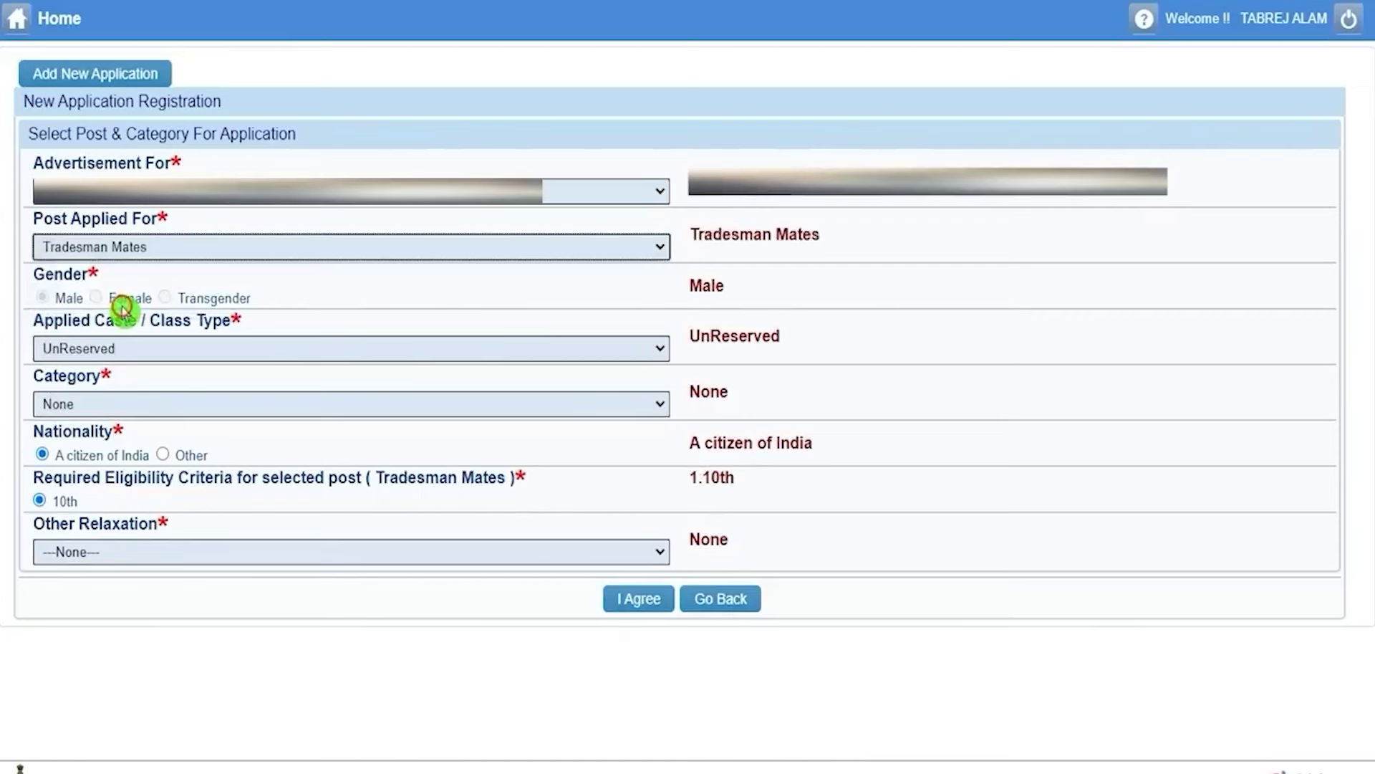
{"action": "left_click", "coordinate": [144, 347]}
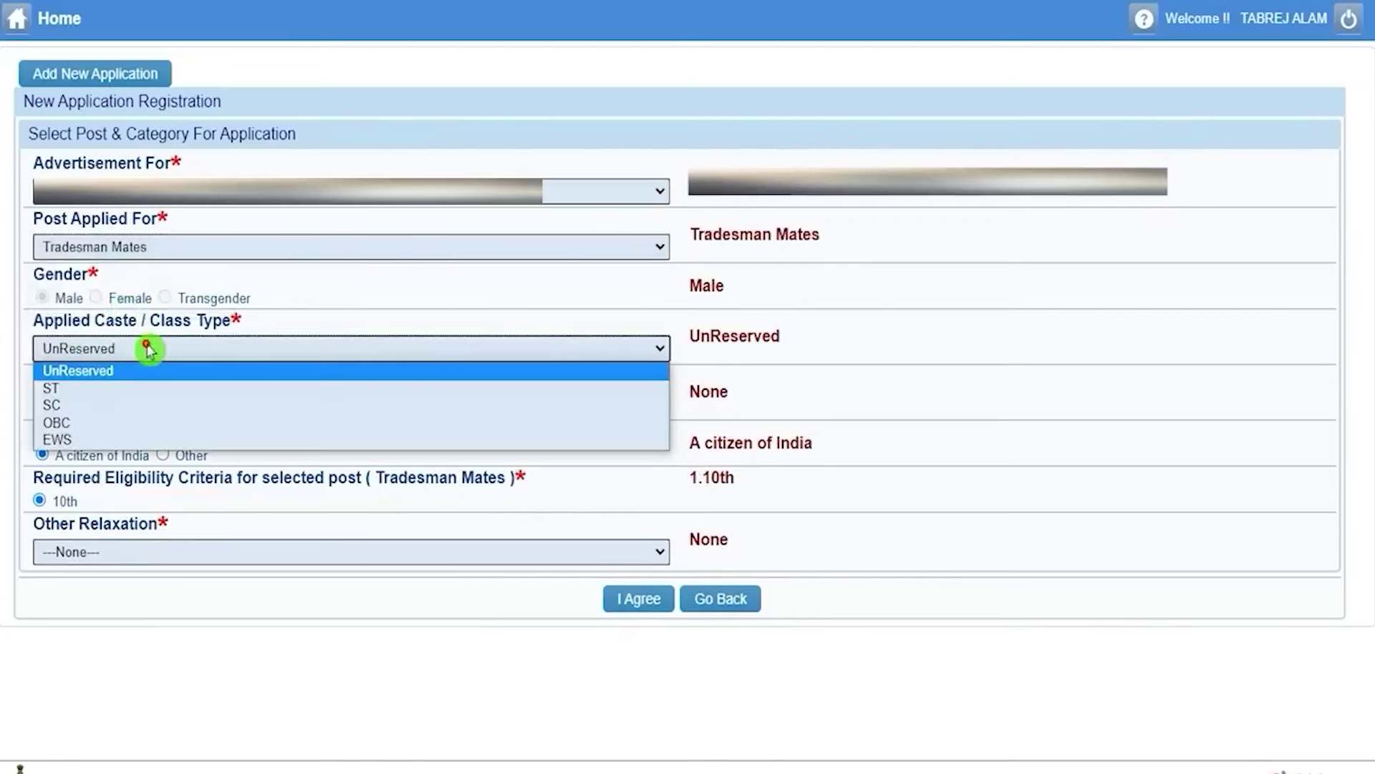
{"action": "left_click", "coordinate": [95, 422]}
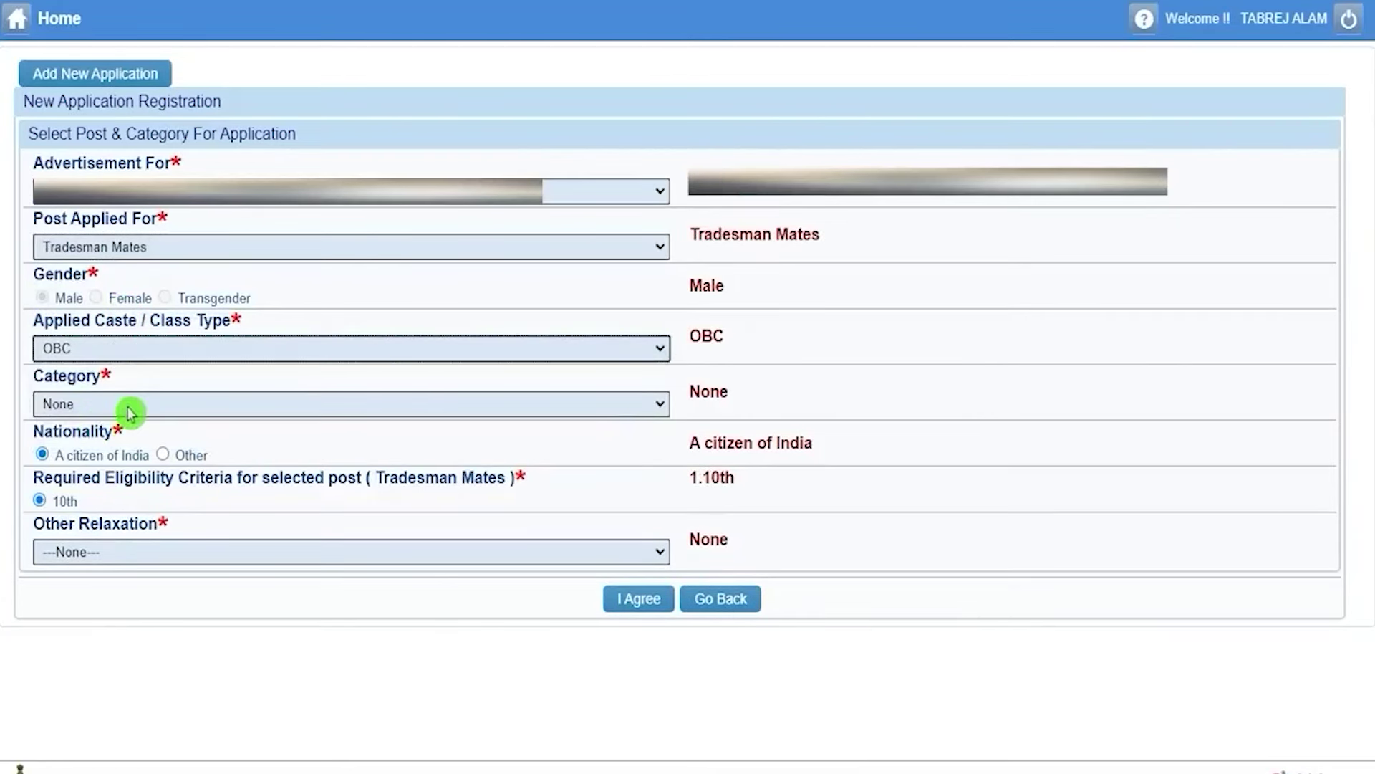
{"action": "left_click", "coordinate": [127, 406]}
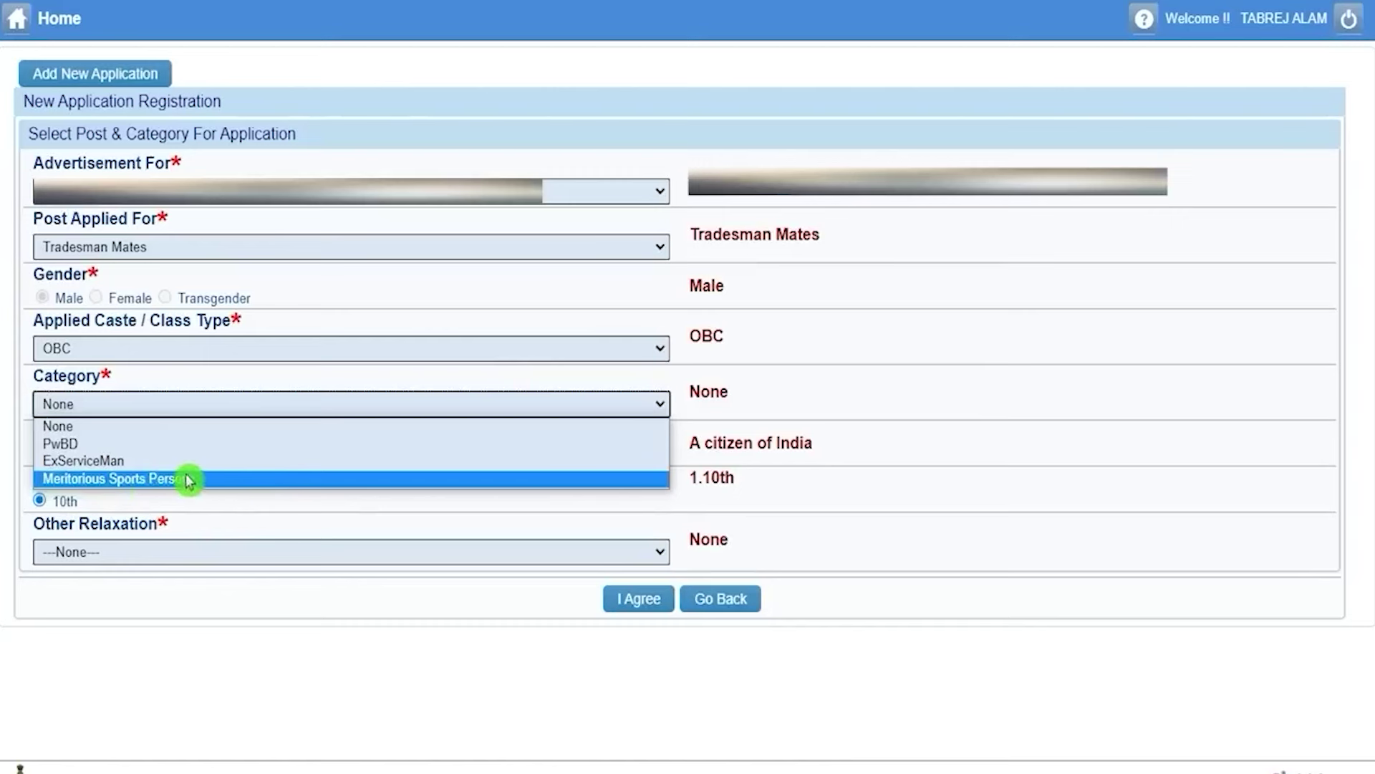
{"action": "left_click", "coordinate": [112, 426]}
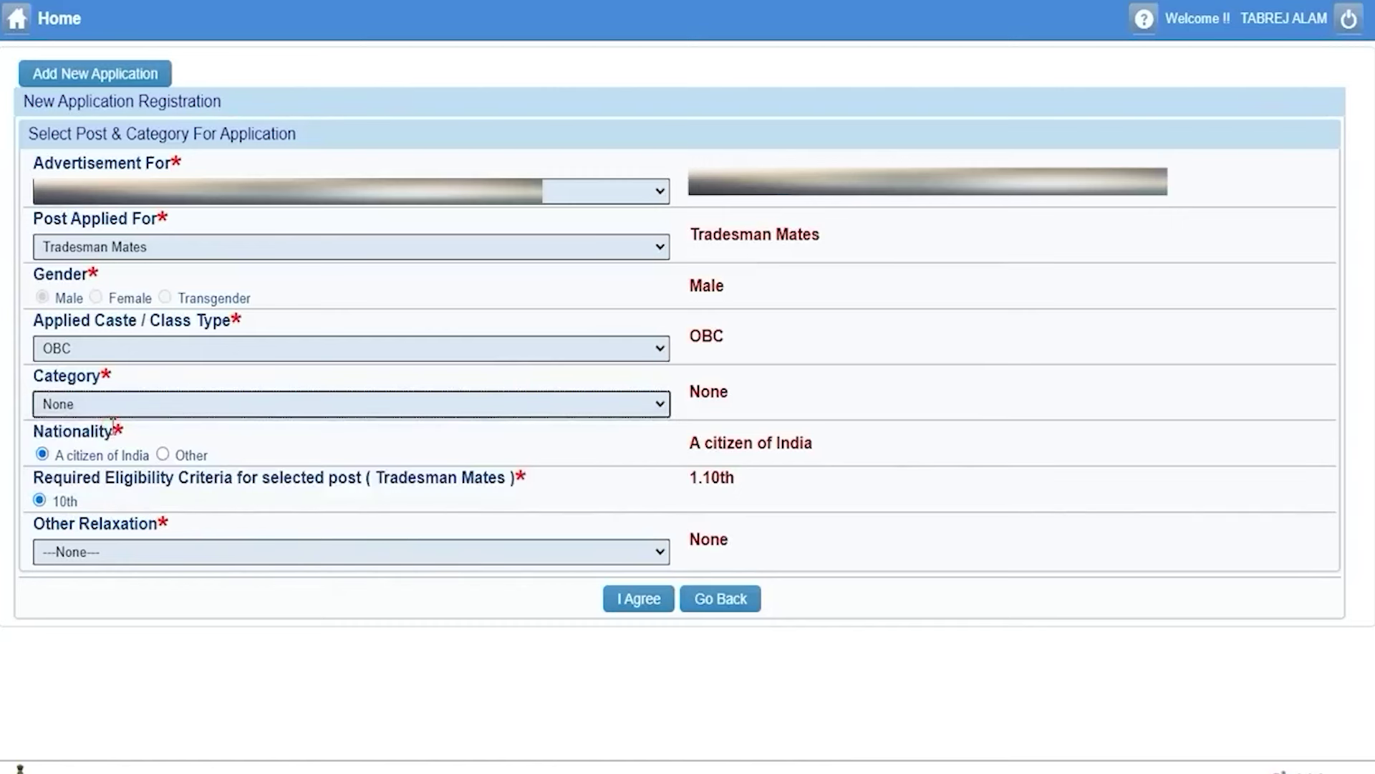
{"action": "left_click_drag", "start_coordinate": [43, 432], "coordinate": [94, 431]}
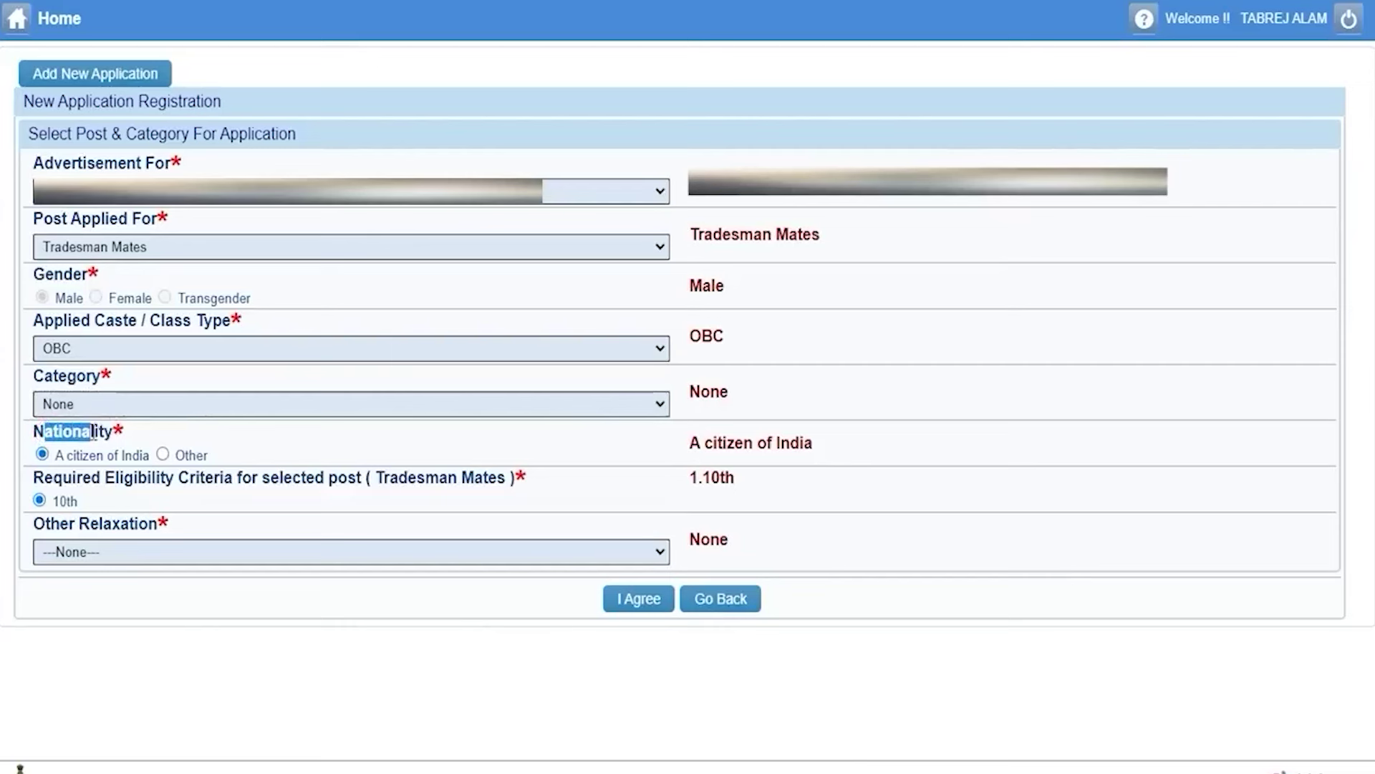
{"action": "left_click_drag", "start_coordinate": [384, 478], "coordinate": [482, 478]}
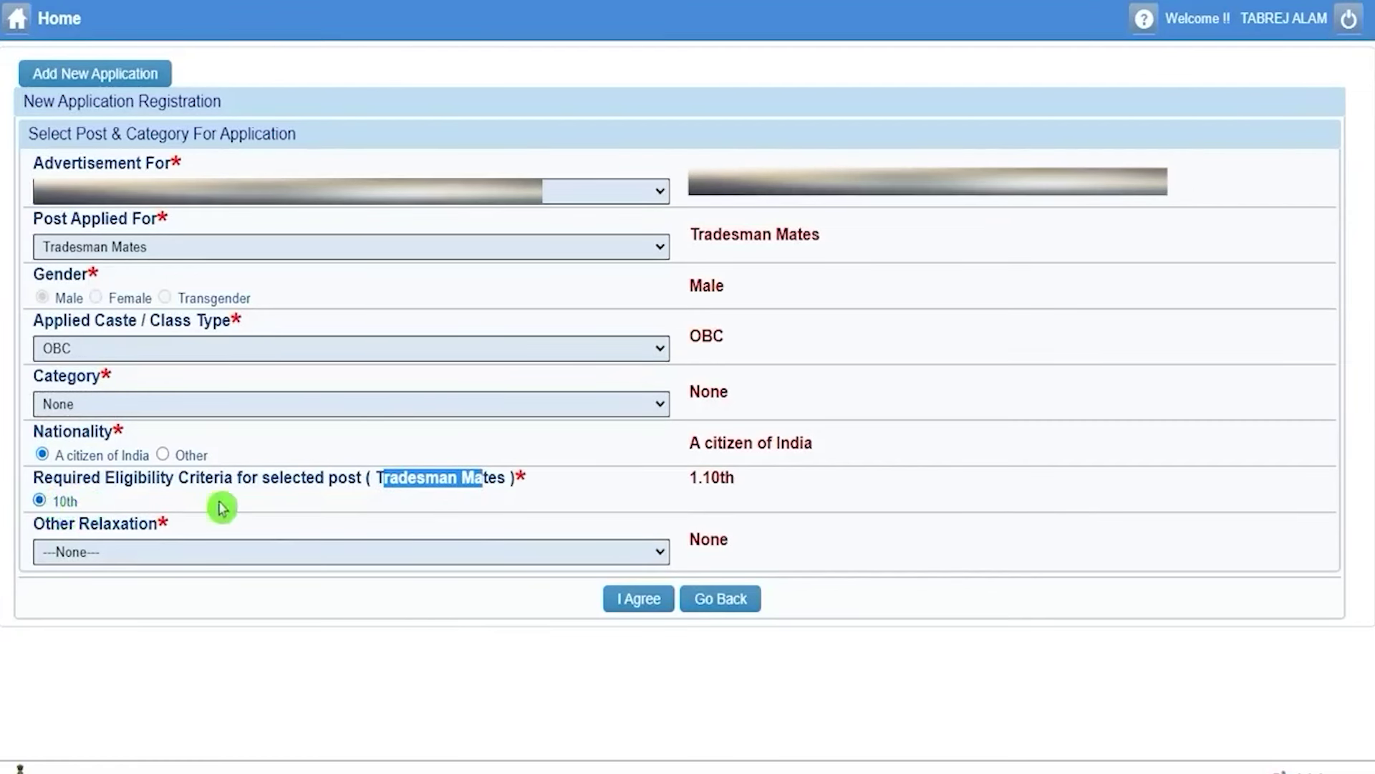
Keep Other Relaxation as None, agree, and confirm creating the new application.
{"action": "left_click", "coordinate": [201, 554]}
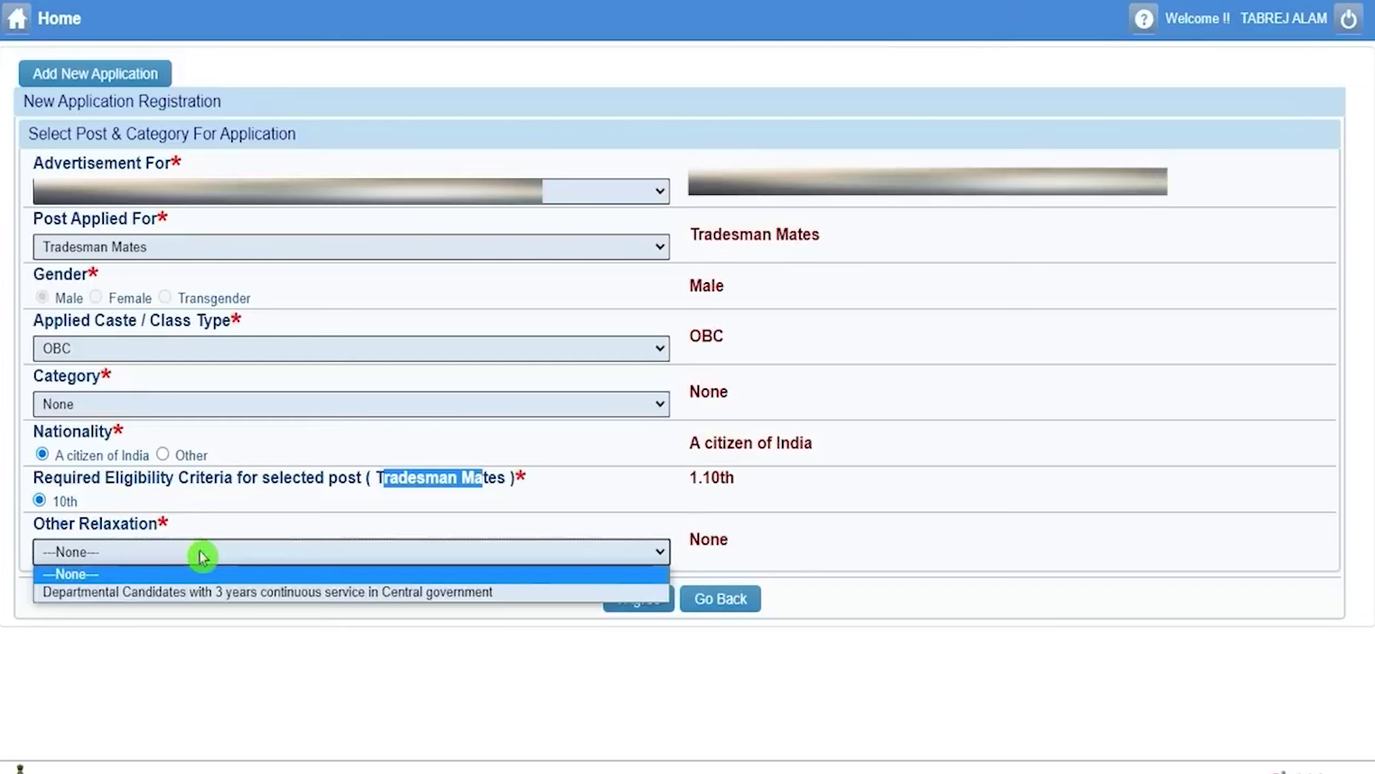
{"action": "left_click", "coordinate": [277, 575]}
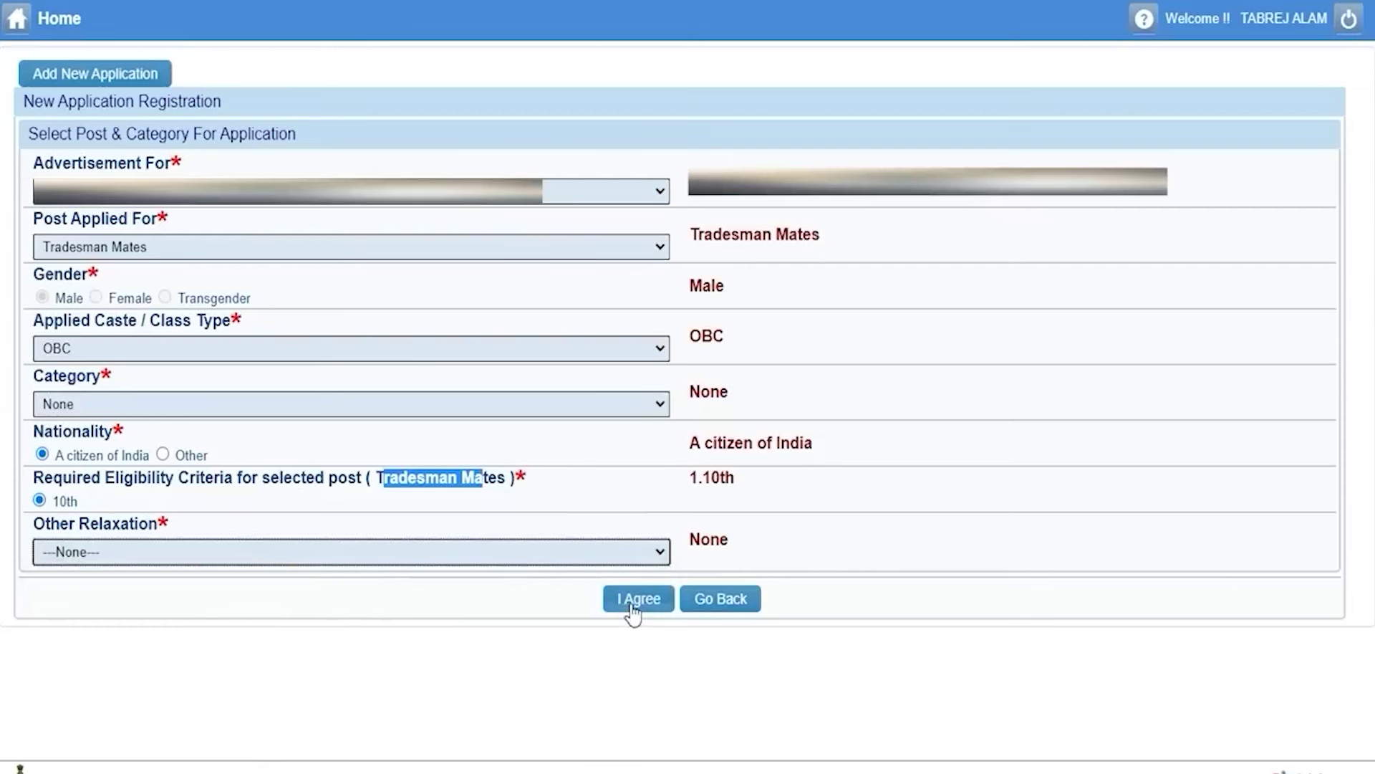
{"action": "left_click", "coordinate": [631, 605]}
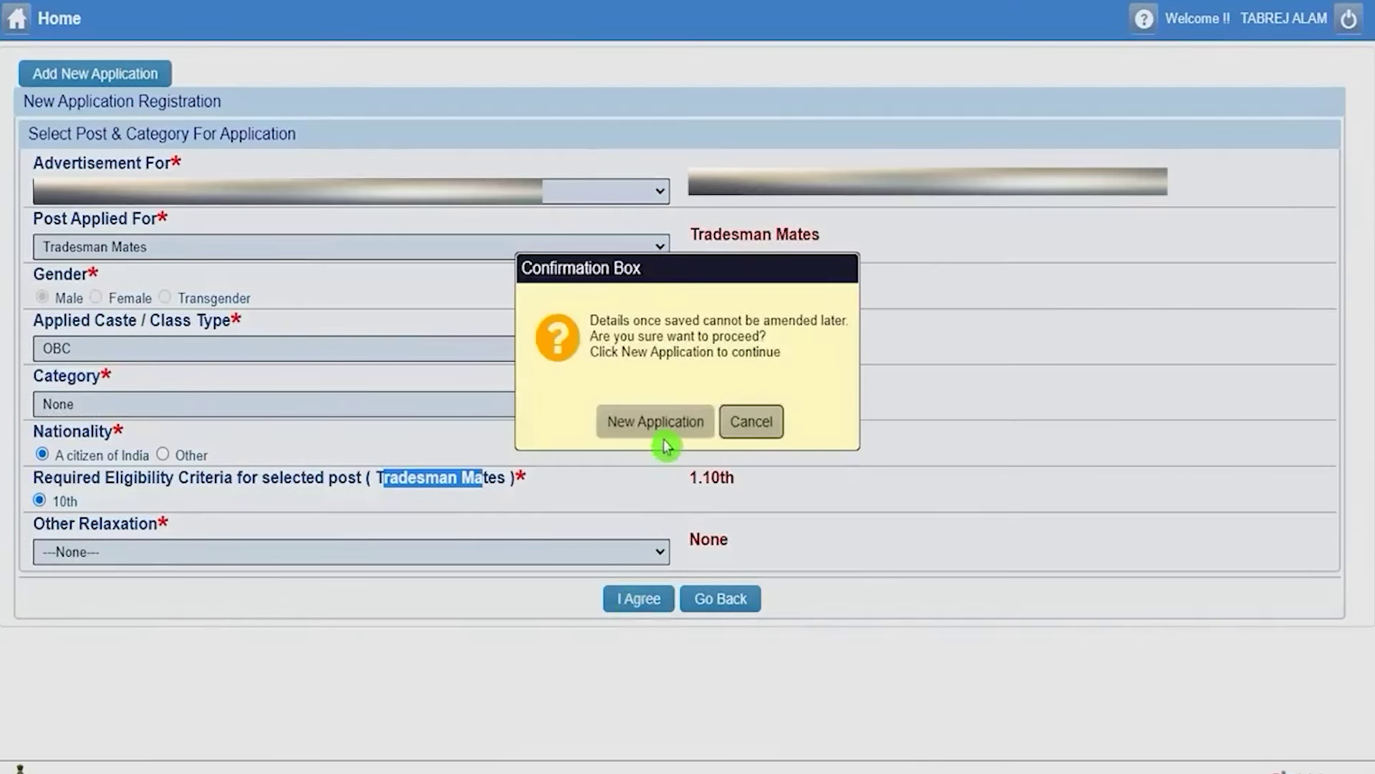
{"action": "left_click_drag", "start_coordinate": [616, 319], "coordinate": [742, 320]}
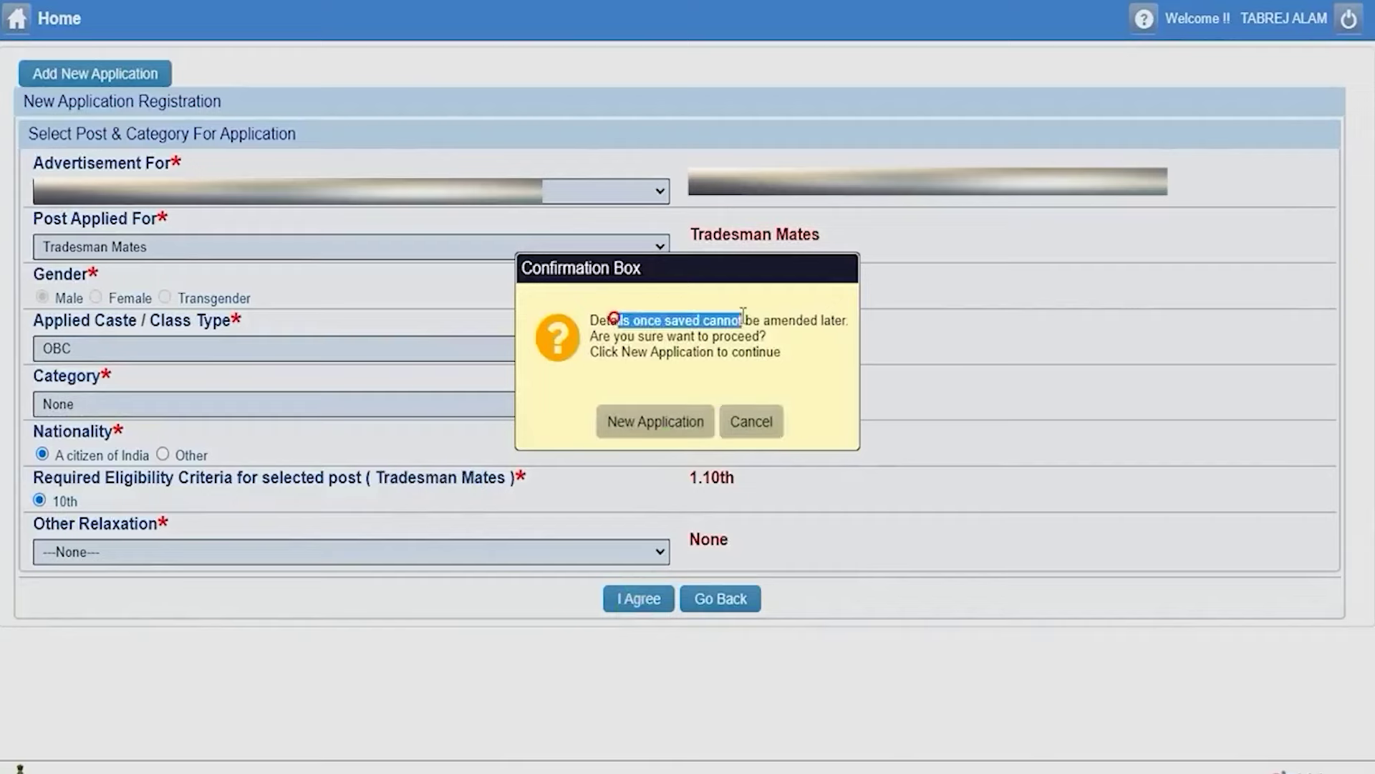
{"action": "left_click", "coordinate": [664, 428]}
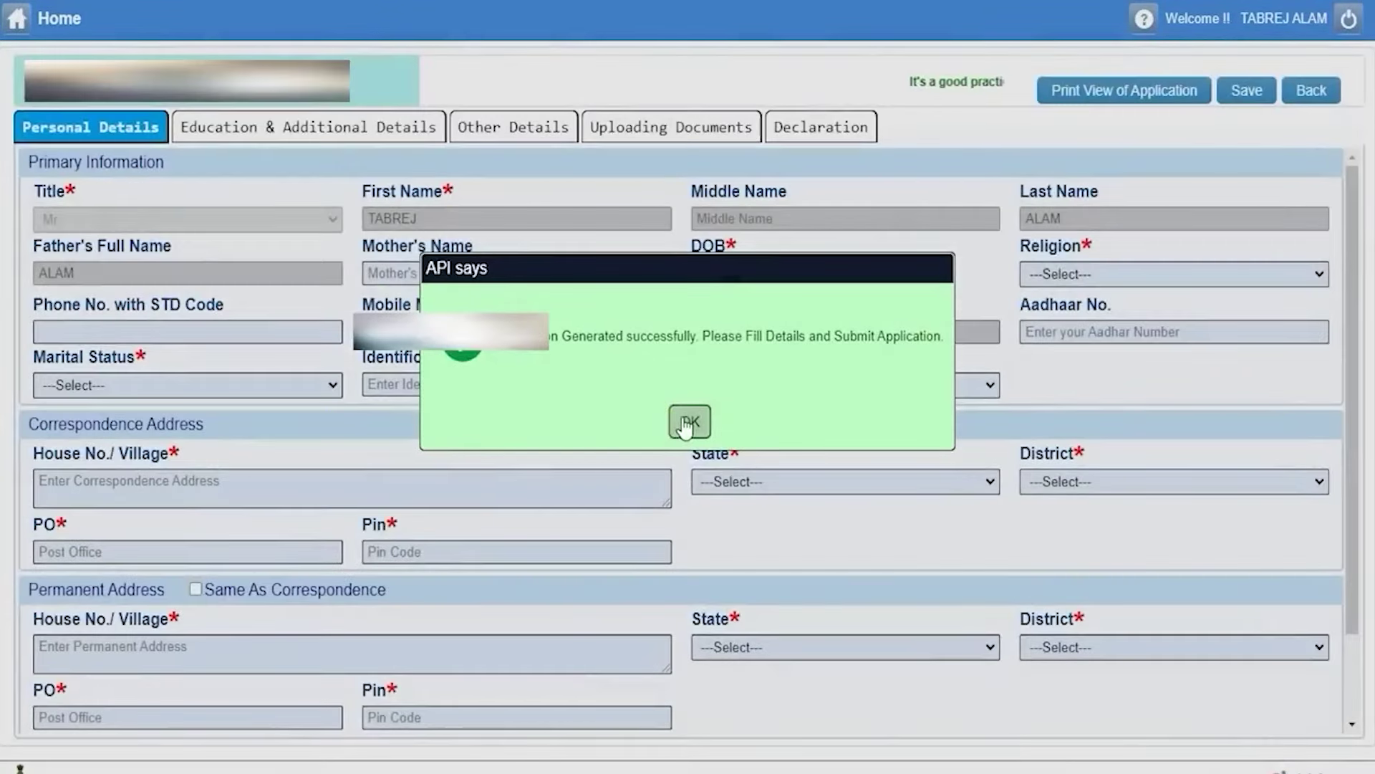
Dismiss the success message and enter the mother's name.
{"action": "left_click", "coordinate": [688, 422]}
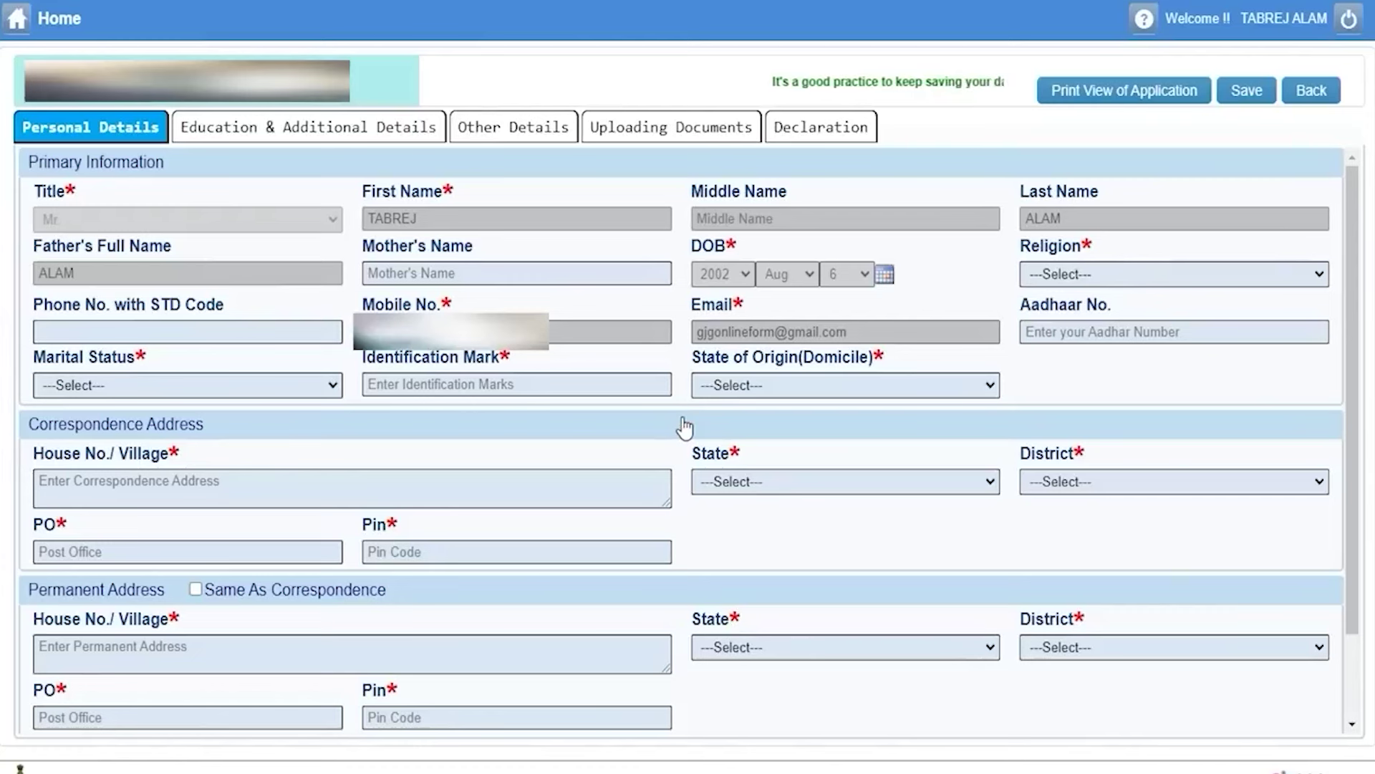
{"action": "left_click", "coordinate": [682, 424]}
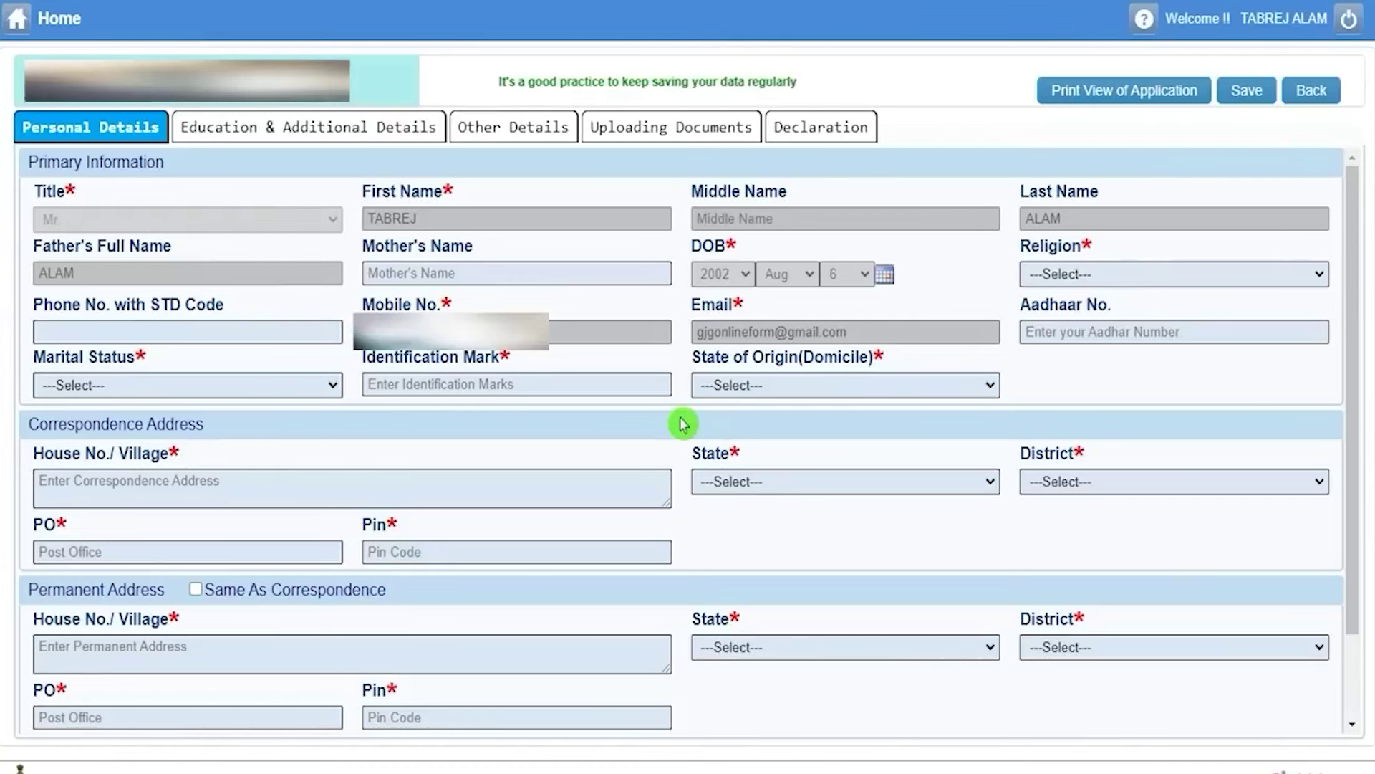
{"action": "left_click", "coordinate": [614, 159]}
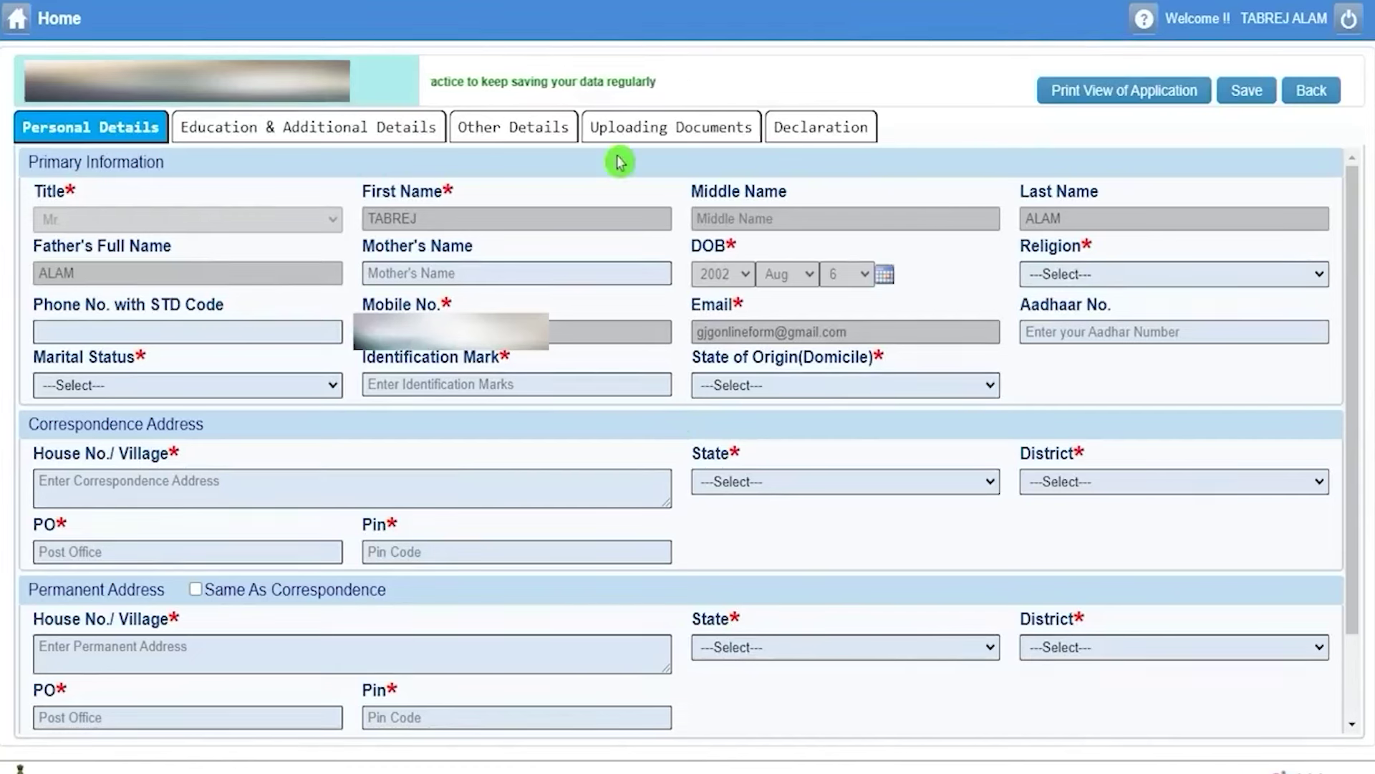
{"action": "left_click", "coordinate": [439, 266]}
{"action": "left_click", "coordinate": [438, 266]}
{"action": "type", "text": "Reena"}
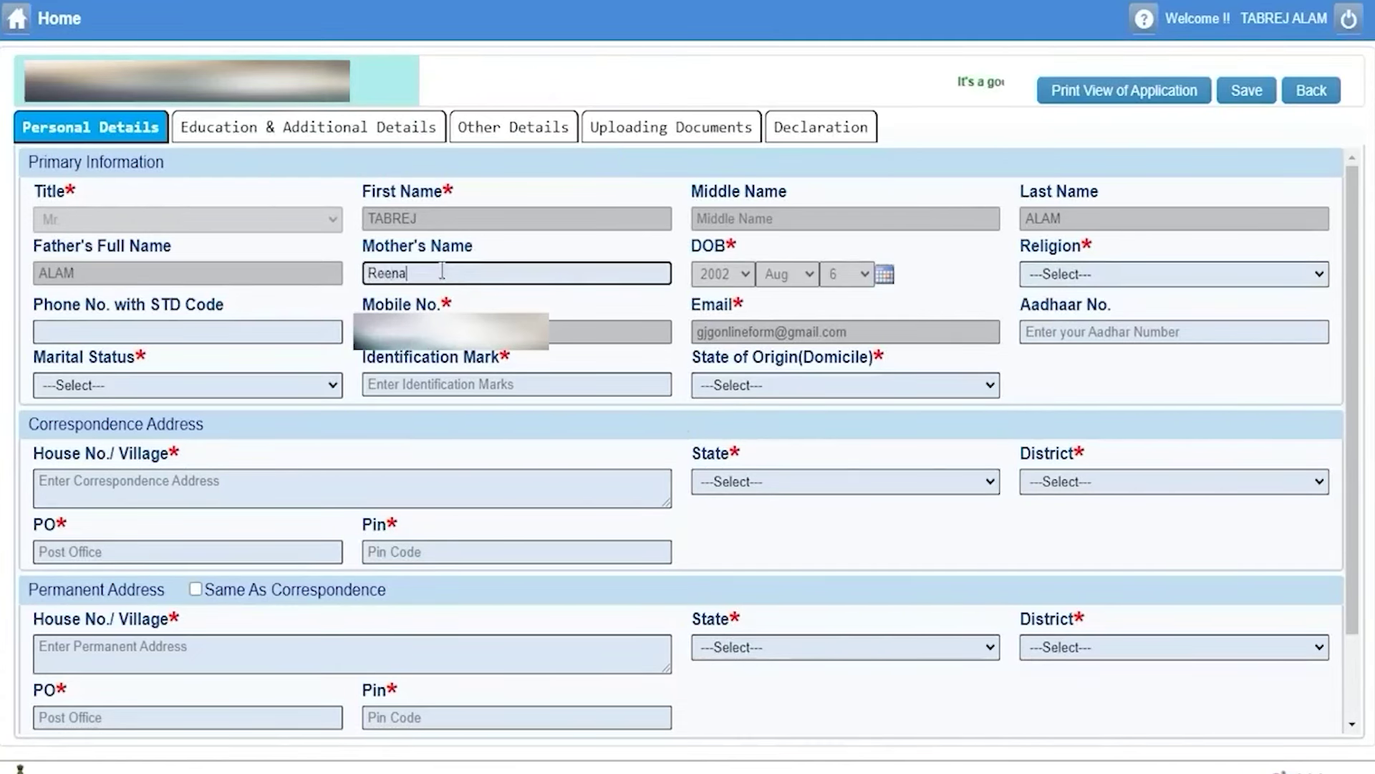
Set religion to MUSLIM, enter the Aadhaar number, and marital status Single.
{"action": "left_click", "coordinate": [1068, 276]}
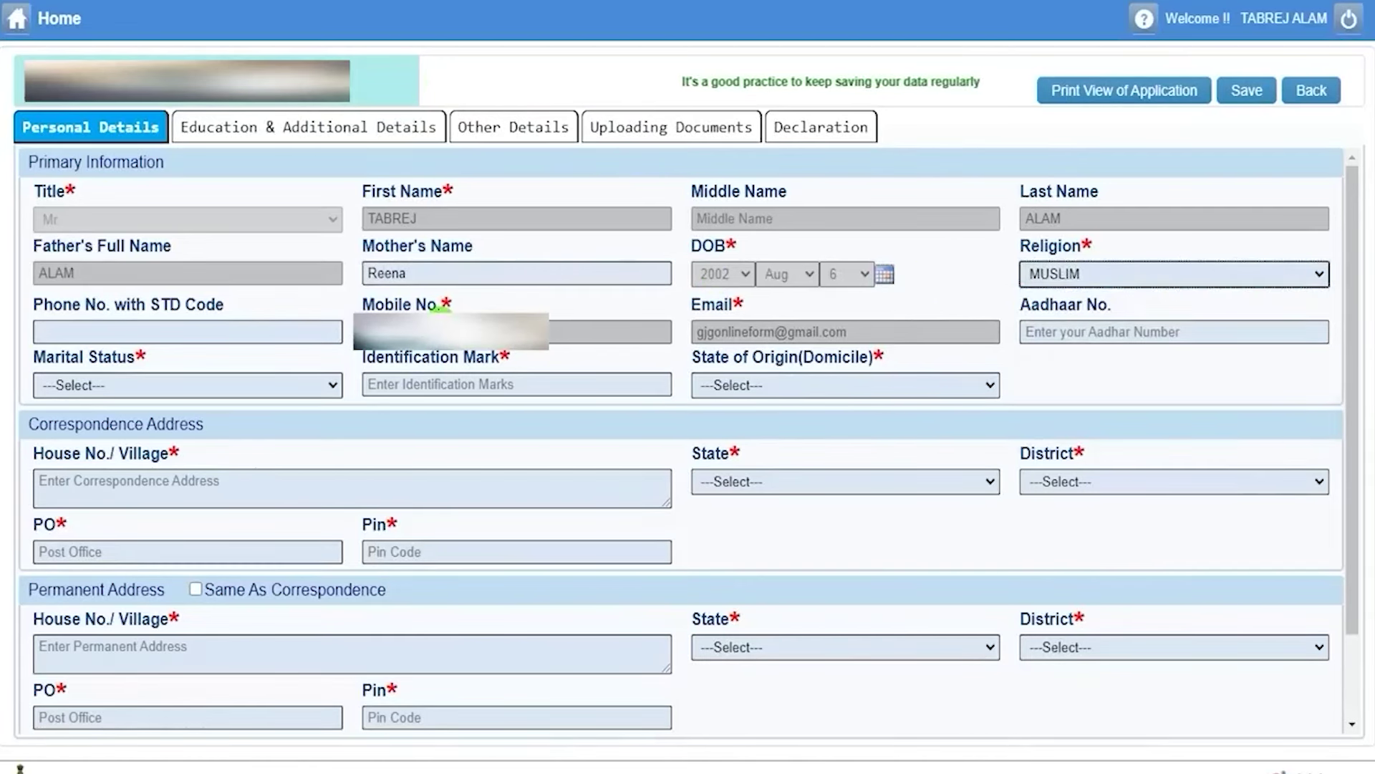
{"action": "left_click", "coordinate": [213, 330]}
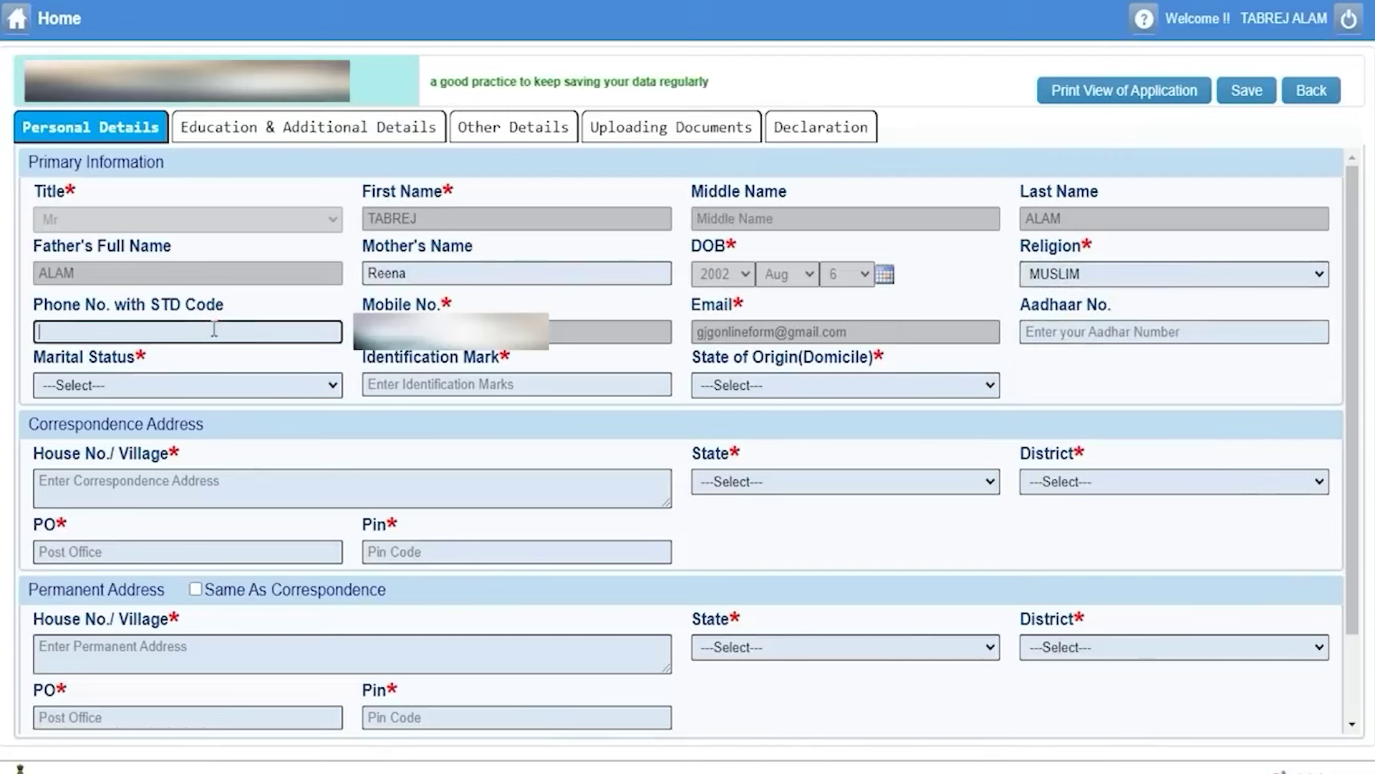
{"action": "left_click", "coordinate": [1072, 331]}
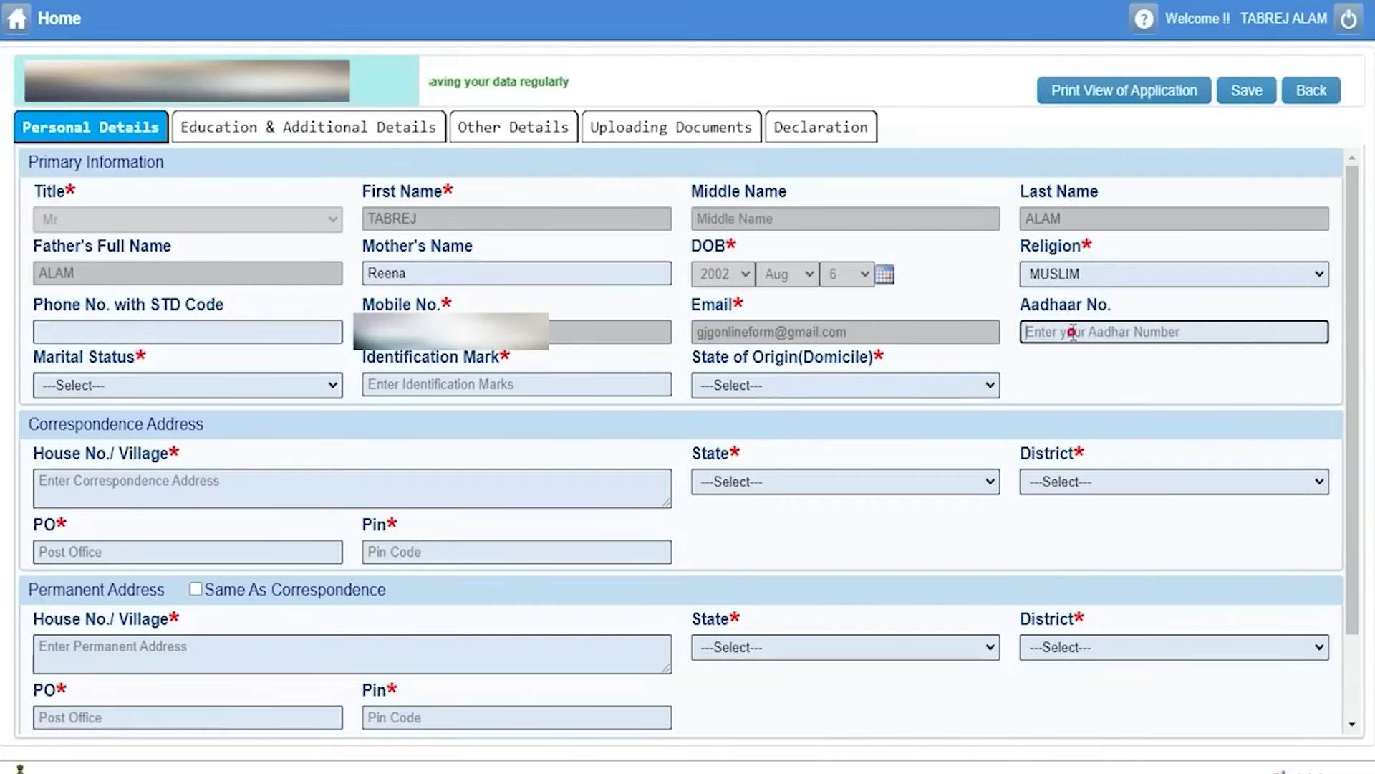
{"action": "type", "text": "123456"}
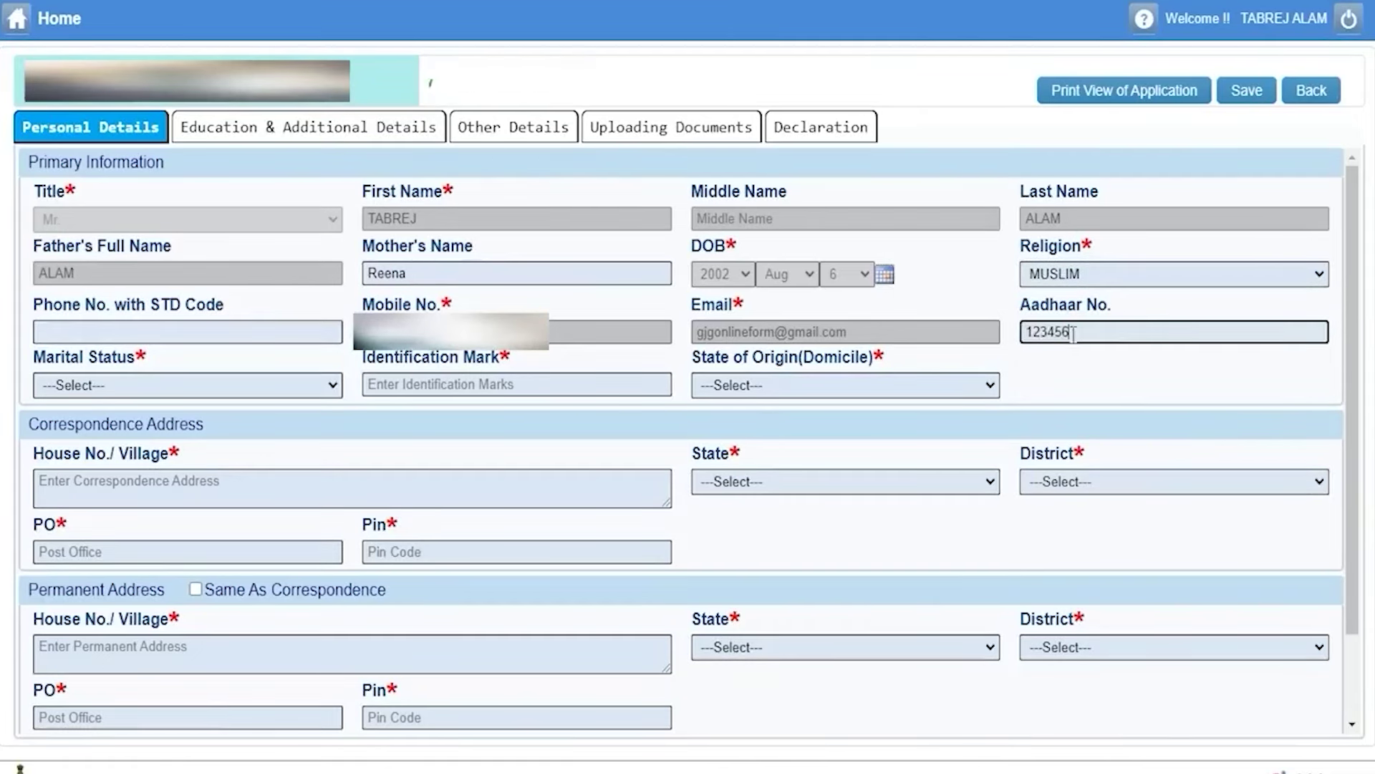
{"action": "left_click", "coordinate": [86, 390]}
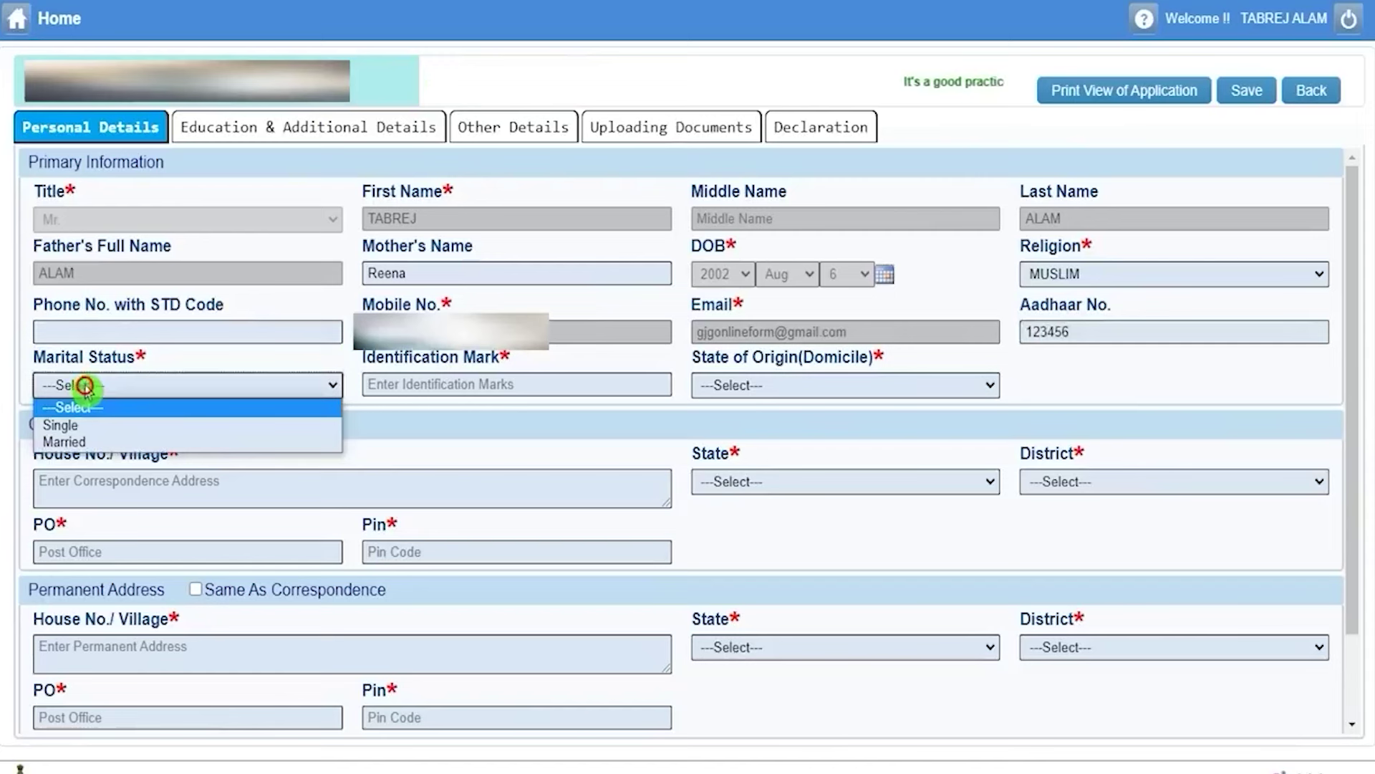
{"action": "left_click", "coordinate": [86, 427]}
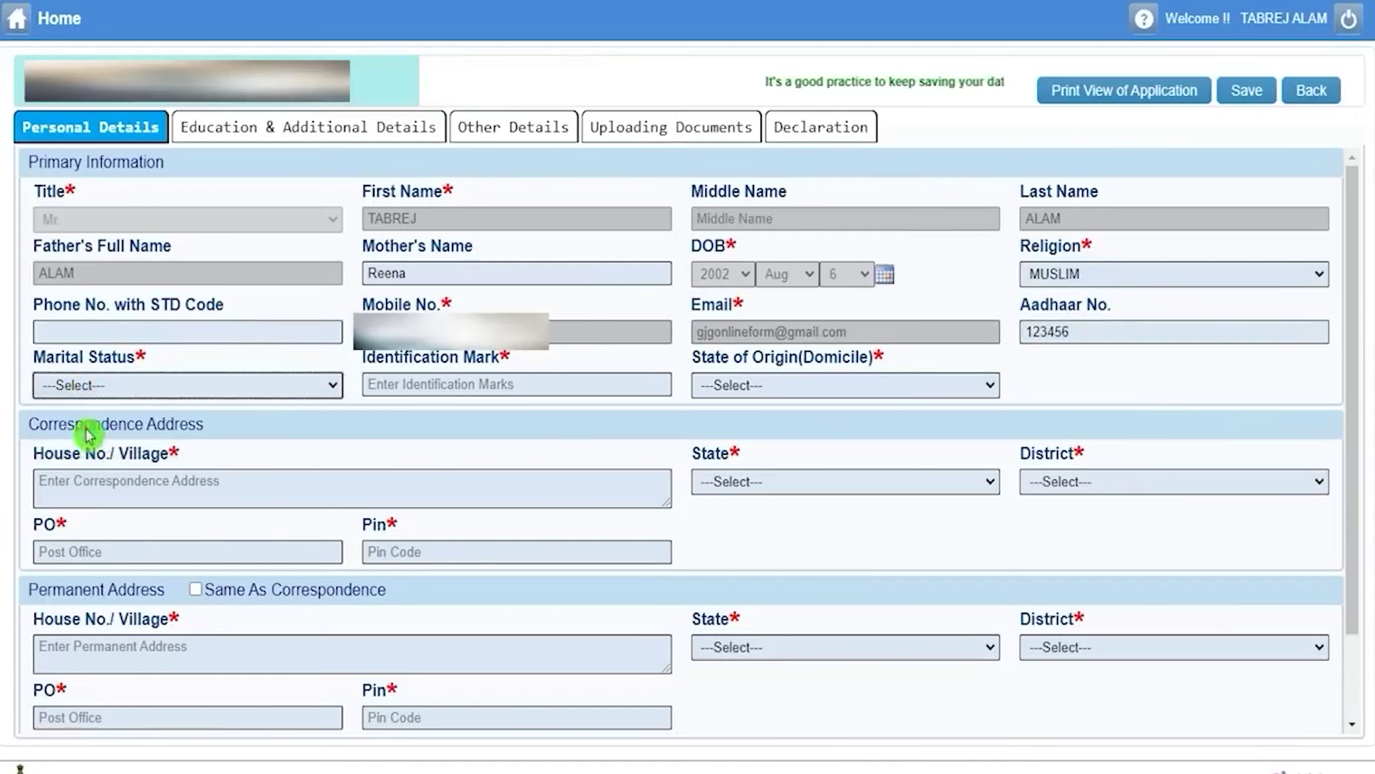
Enter identification mark NECK and state of origin UTTAR PRADESH.
{"action": "left_click", "coordinate": [466, 380]}
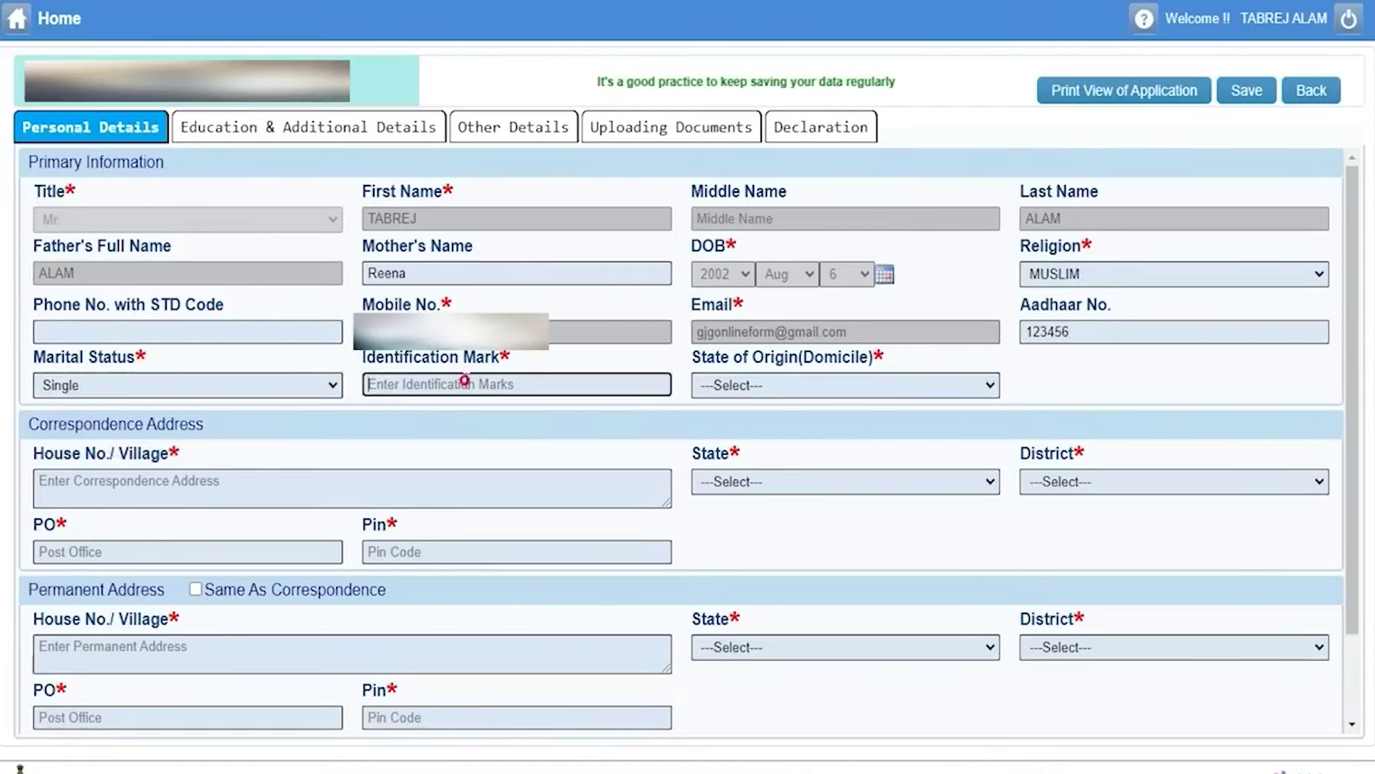
{"action": "type", "text": "NECK"}
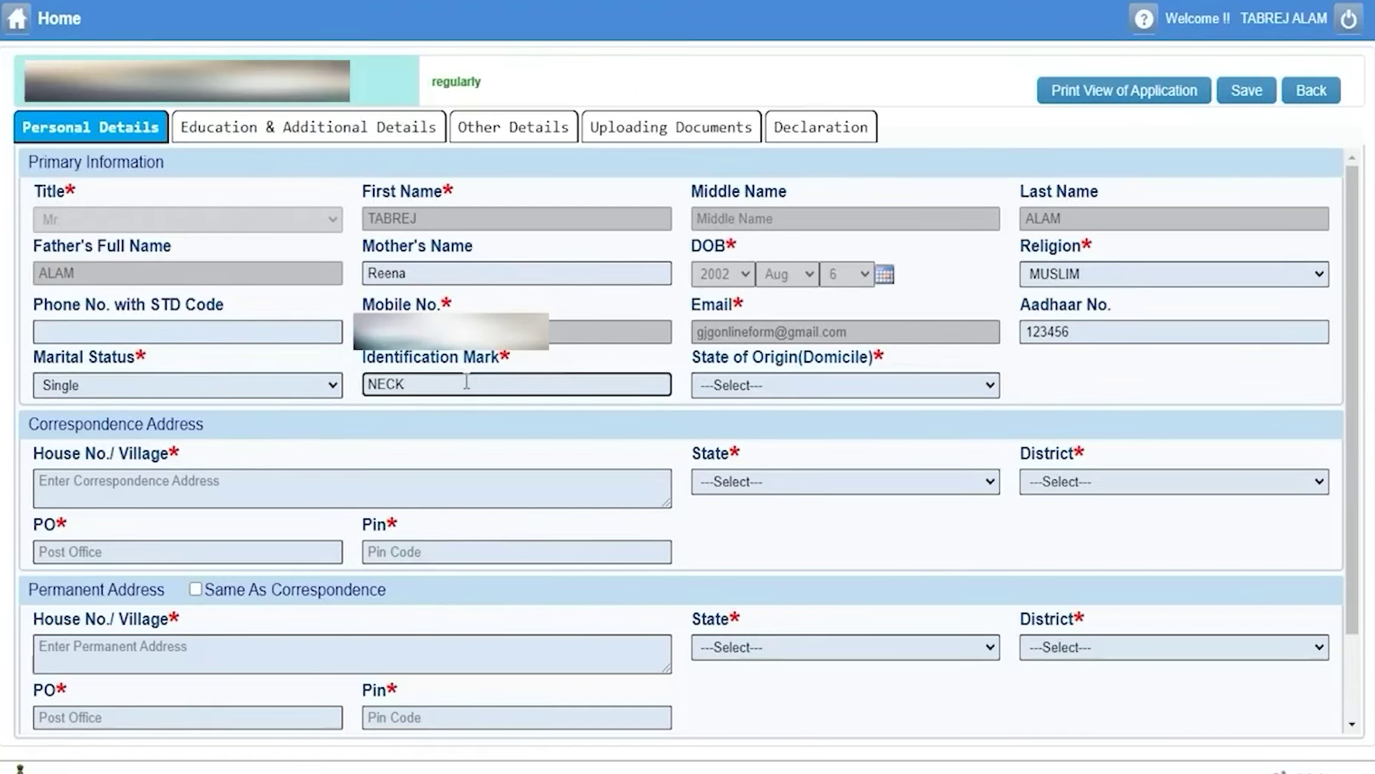
{"action": "left_click", "coordinate": [799, 389]}
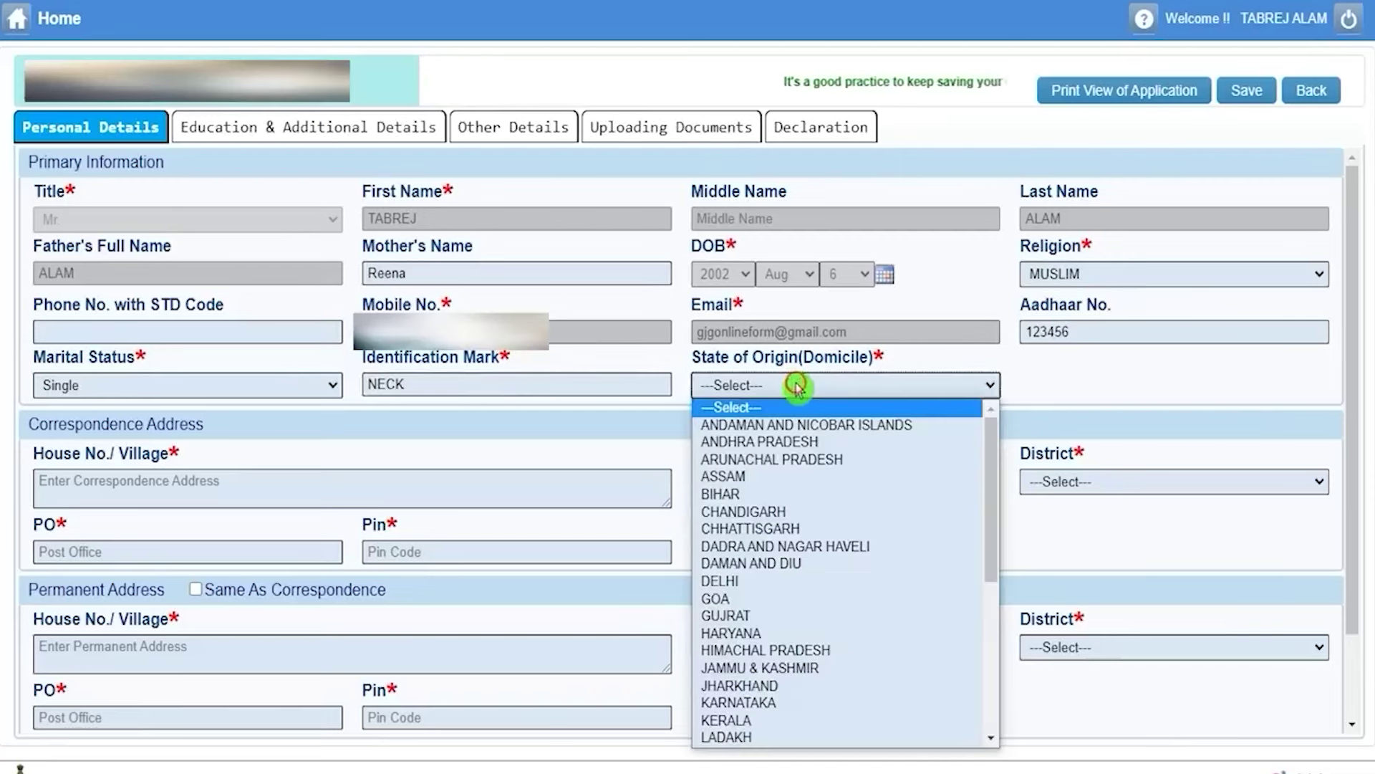
{"action": "key", "text": "u"}
{"action": "left_click", "coordinate": [795, 387]}
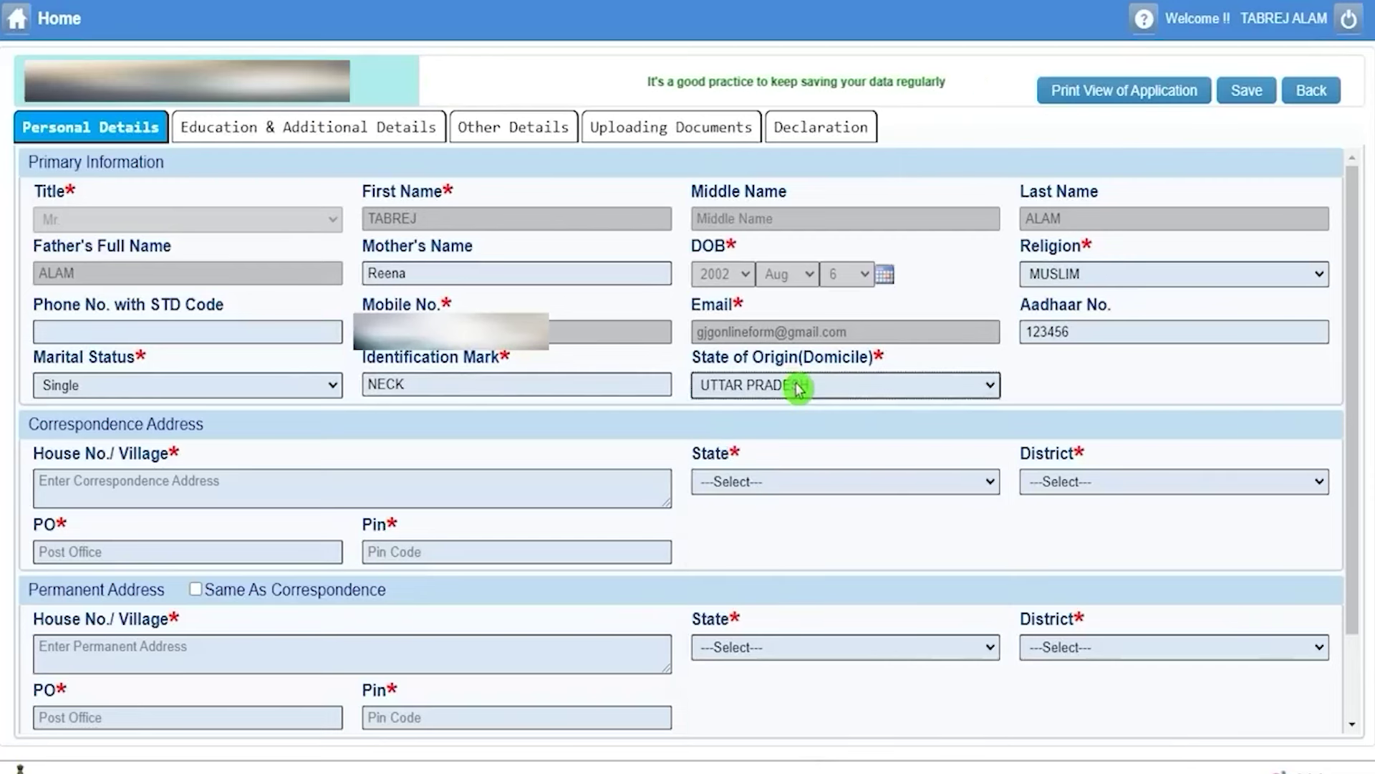
Enter correspondence house number 10 with state UTTAR PRADESH.
{"action": "left_click", "coordinate": [152, 479]}
{"action": "left_click_drag", "start_coordinate": [64, 424], "coordinate": [162, 424]}
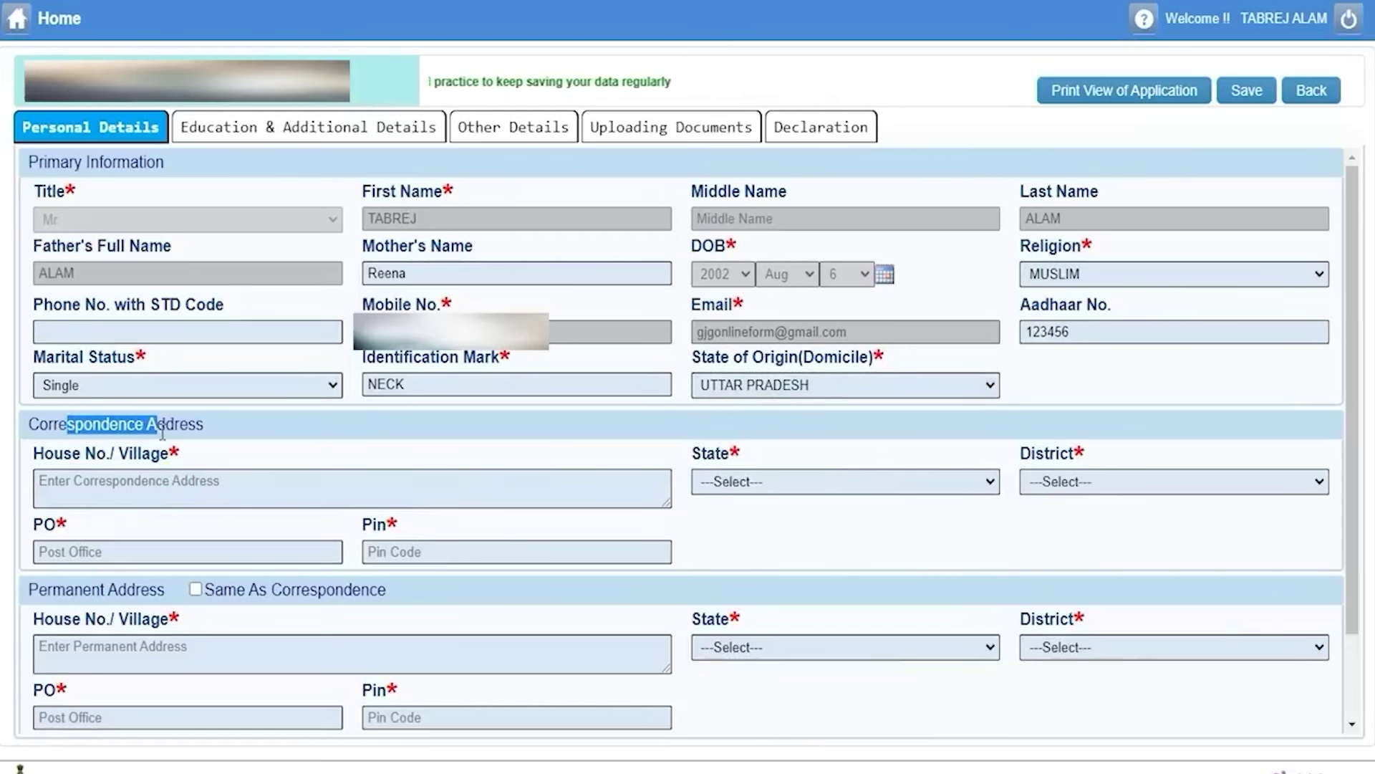
{"action": "left_click", "coordinate": [151, 486]}
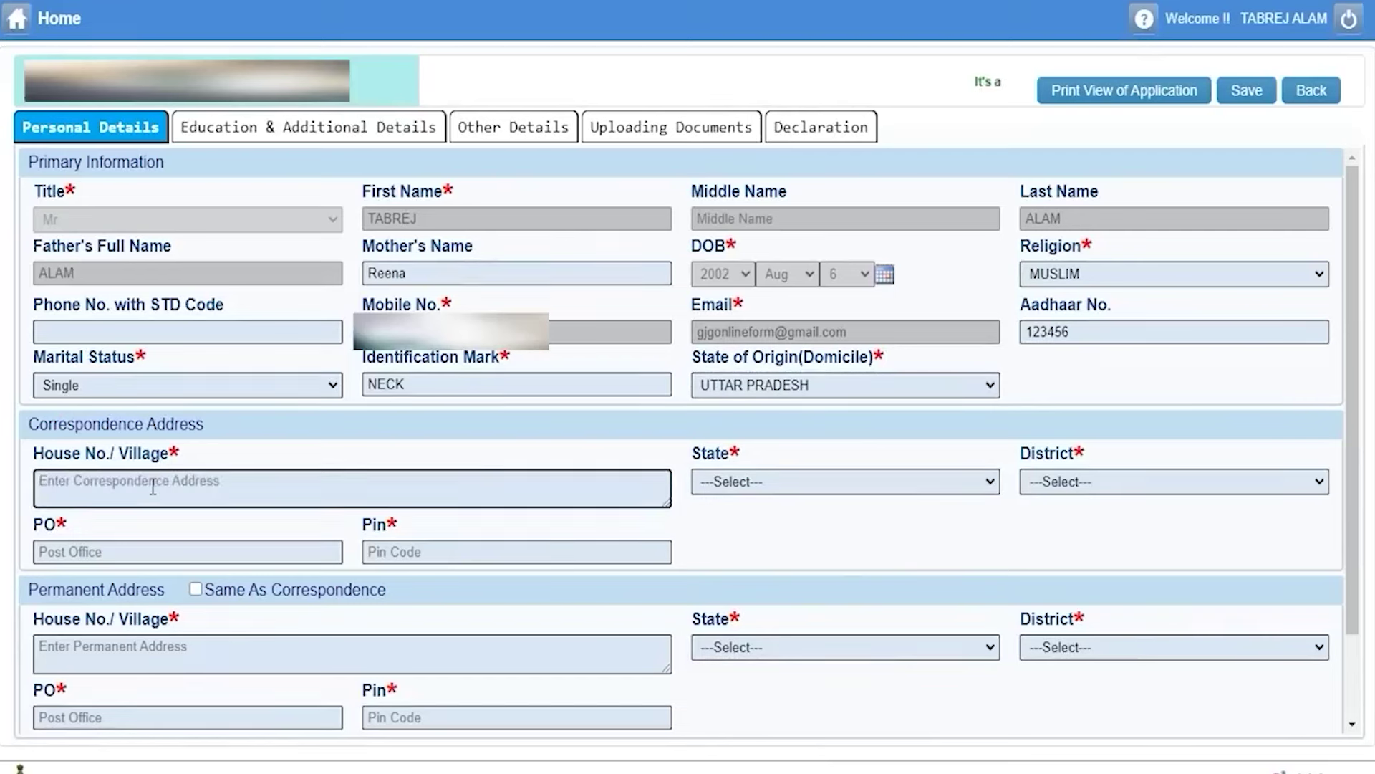
{"action": "type", "text": "10"}
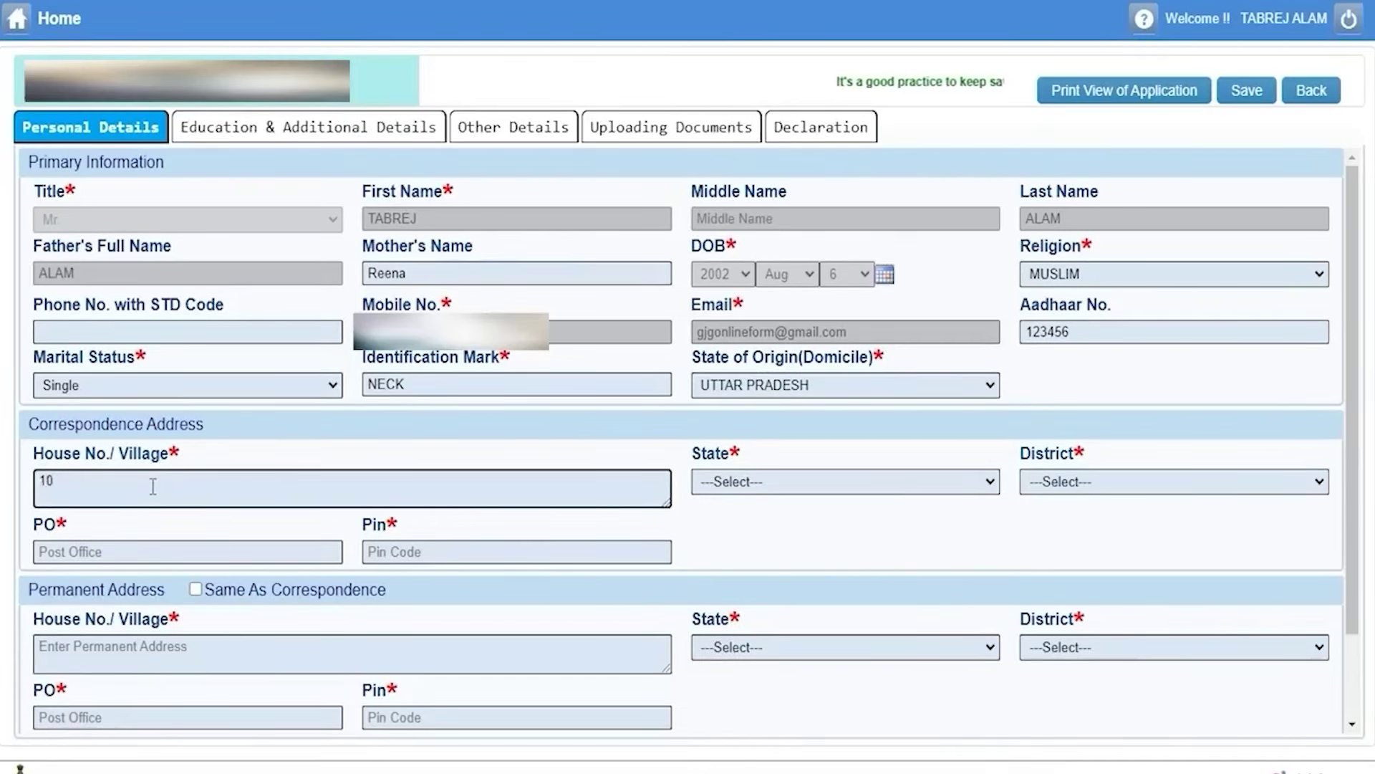
{"action": "left_click", "coordinate": [765, 491]}
{"action": "key", "text": "u"}
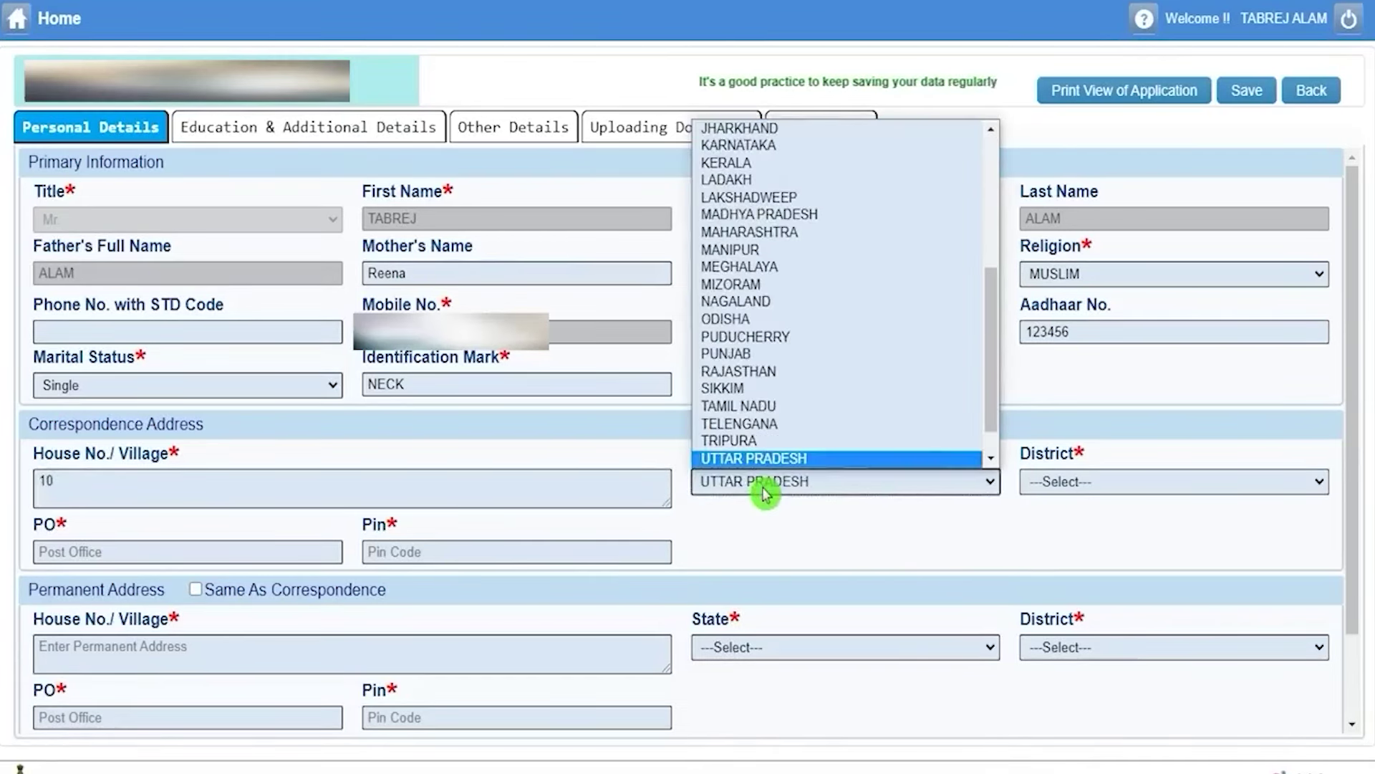
{"action": "left_click", "coordinate": [765, 493]}
Set correspondence district SAHARANPUR, post office 'Tap', and move to the pin code.
{"action": "left_click", "coordinate": [1129, 486]}
{"action": "key", "text": "s"}
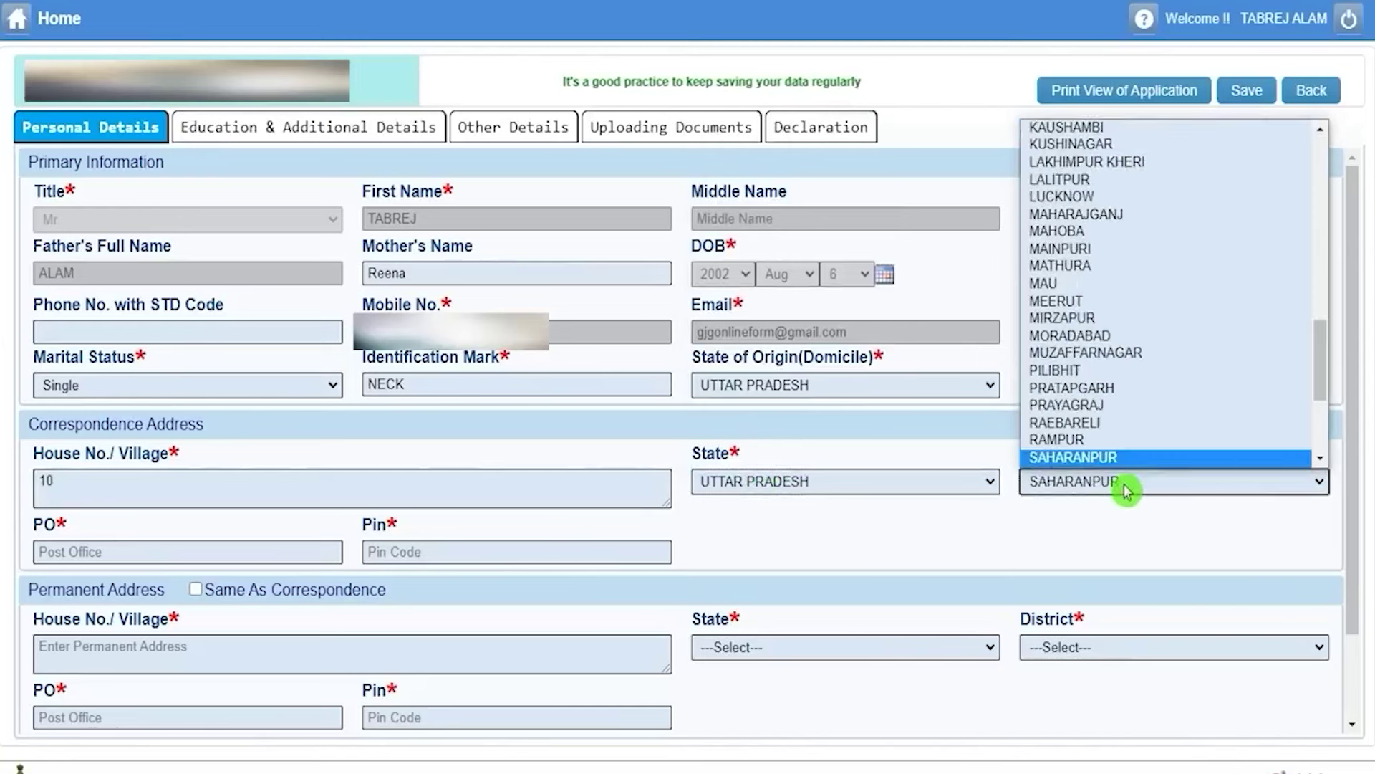
{"action": "left_click", "coordinate": [1126, 489]}
{"action": "left_click", "coordinate": [190, 554]}
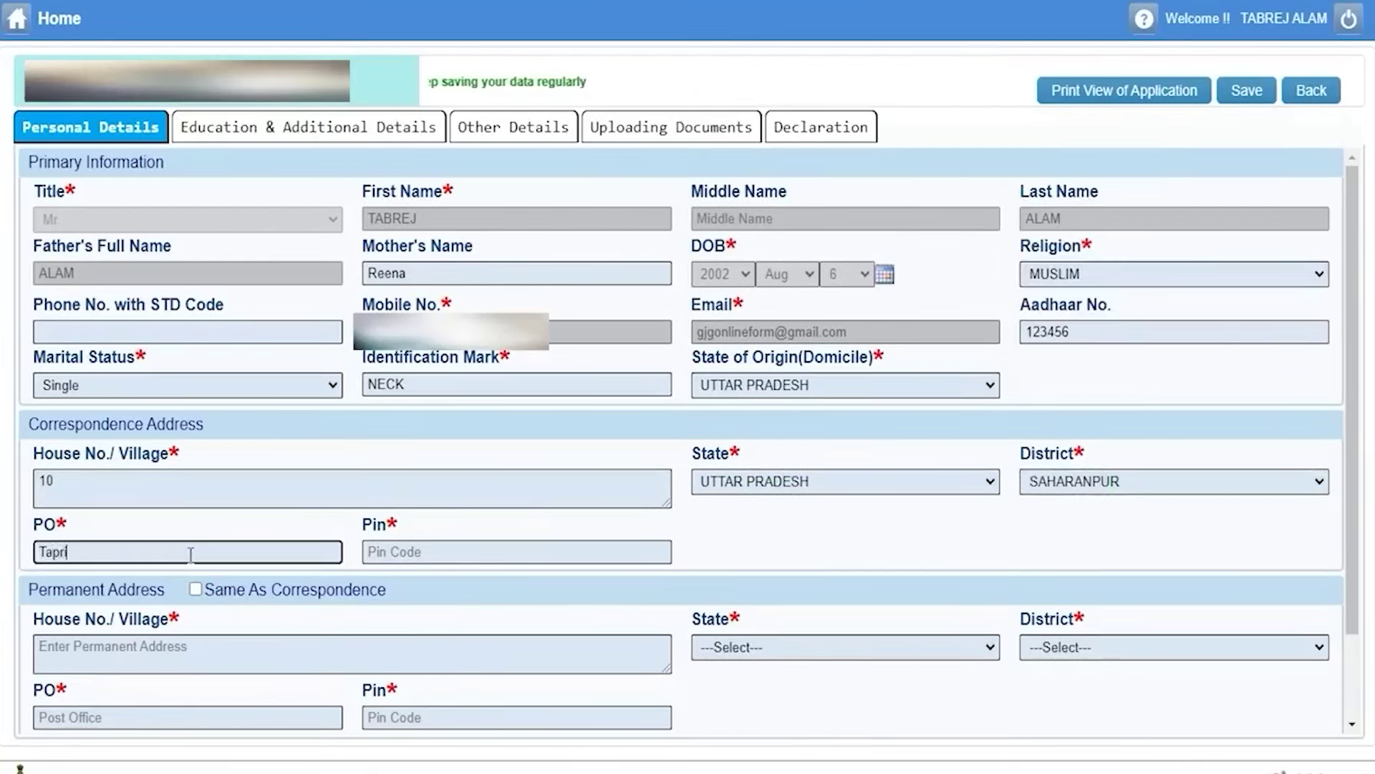
{"action": "left_click", "coordinate": [389, 553]}
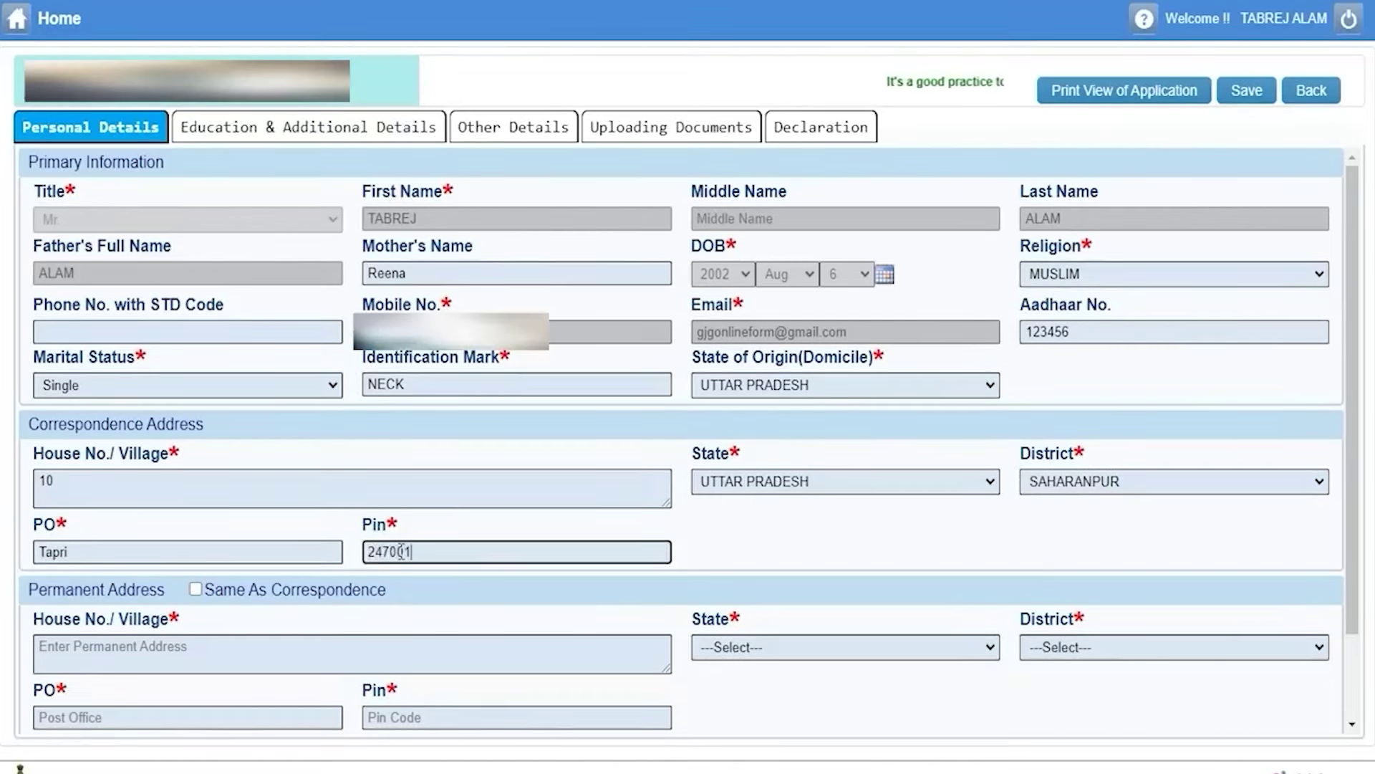
{"action": "left_click_drag", "start_coordinate": [156, 424], "coordinate": [58, 424]}
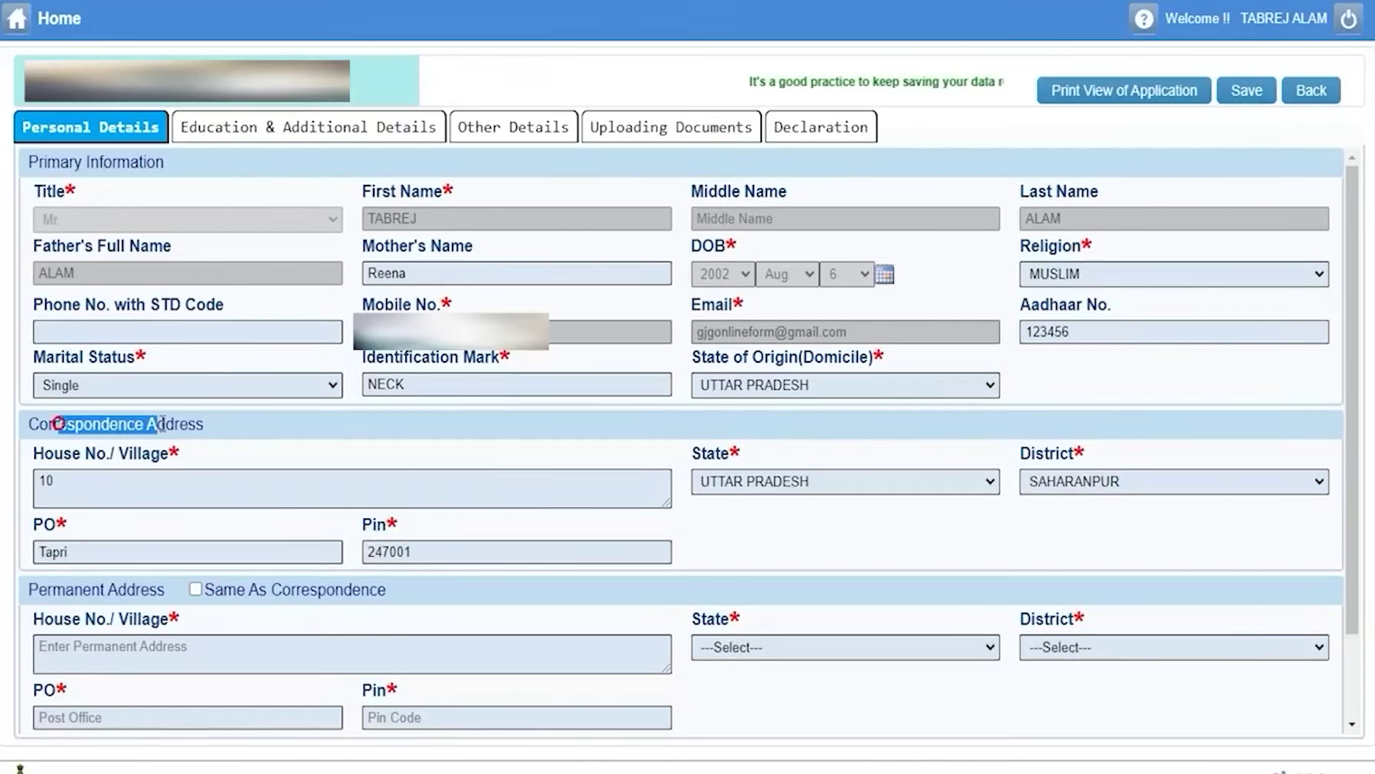
{"action": "left_click_drag", "start_coordinate": [118, 590], "coordinate": [48, 593]}
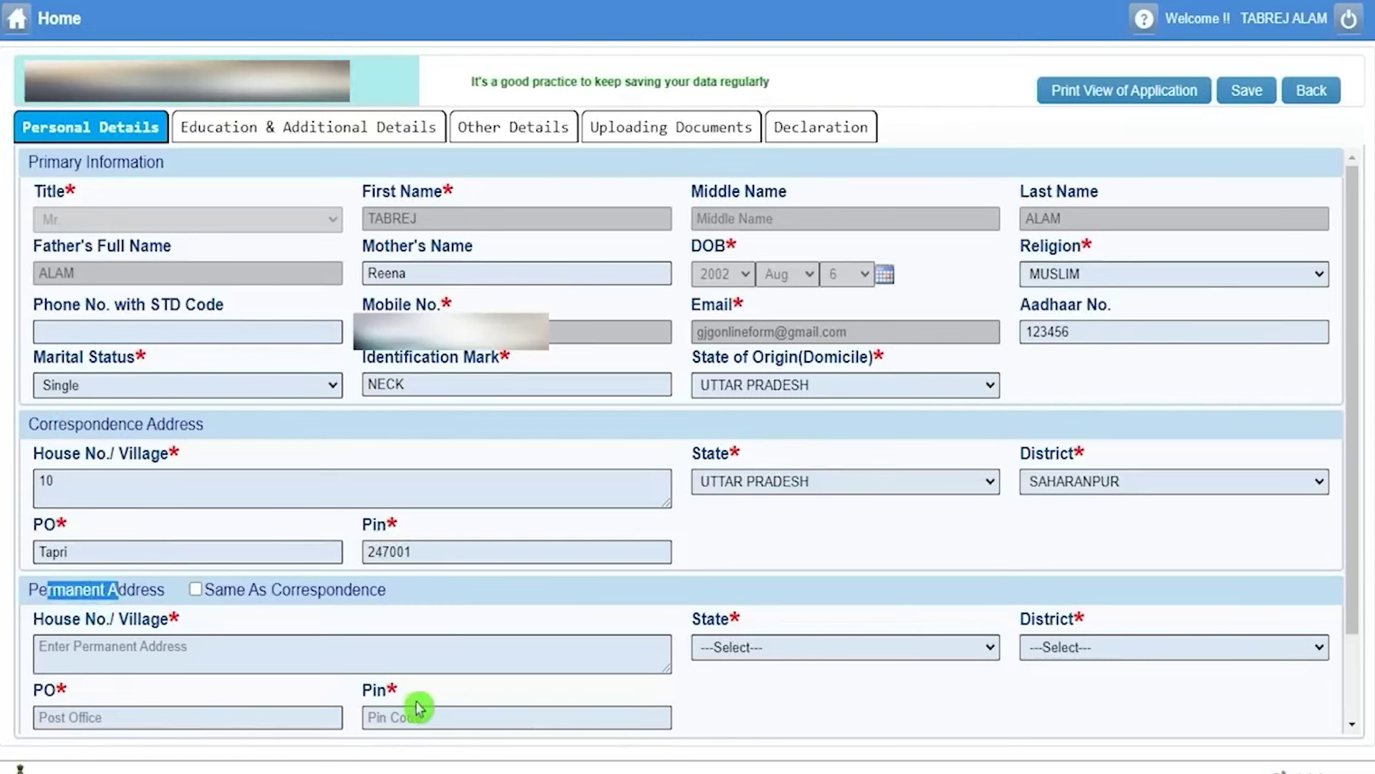
{"action": "left_click_drag", "start_coordinate": [76, 425], "coordinate": [148, 423]}
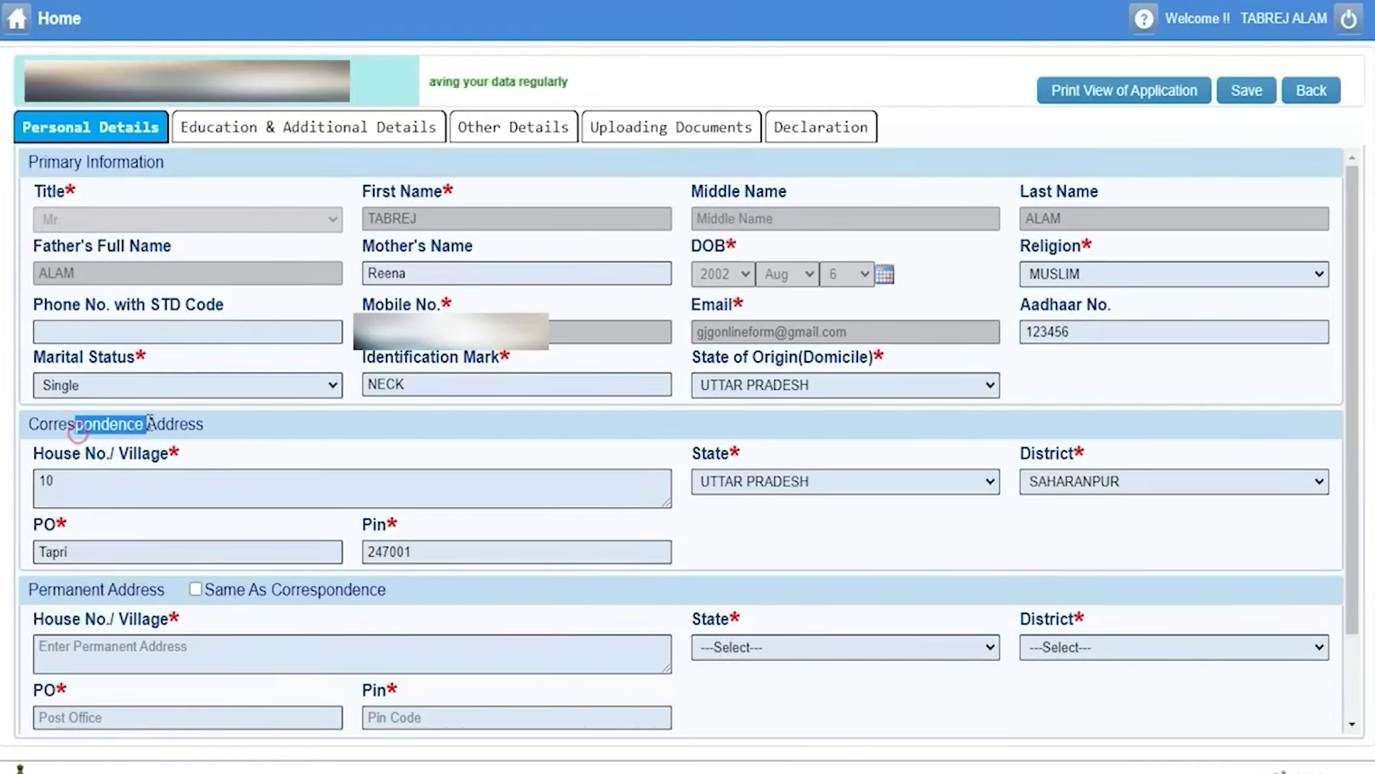
Copy the correspondence address into the permanent address and save the Personal Details.
{"action": "left_click", "coordinate": [197, 592]}
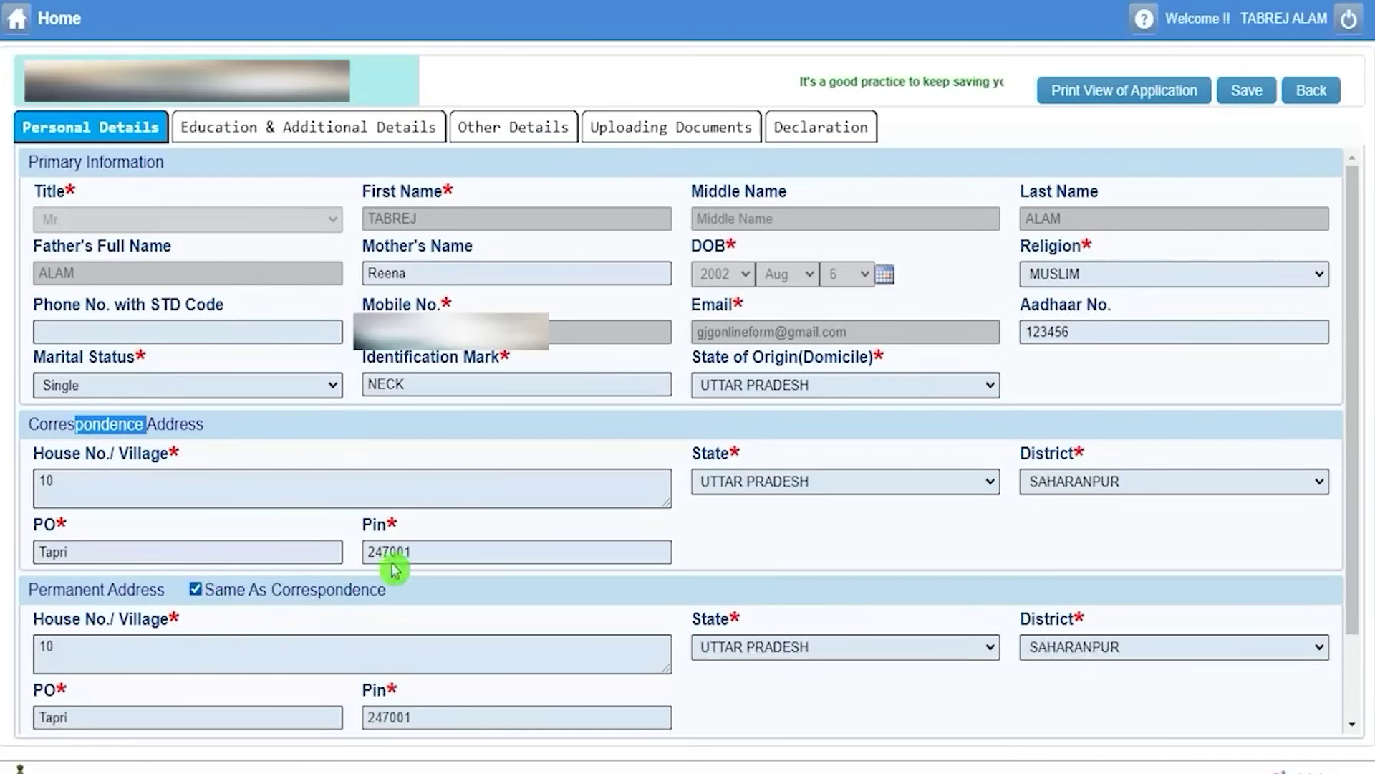
{"action": "left_click", "coordinate": [92, 617]}
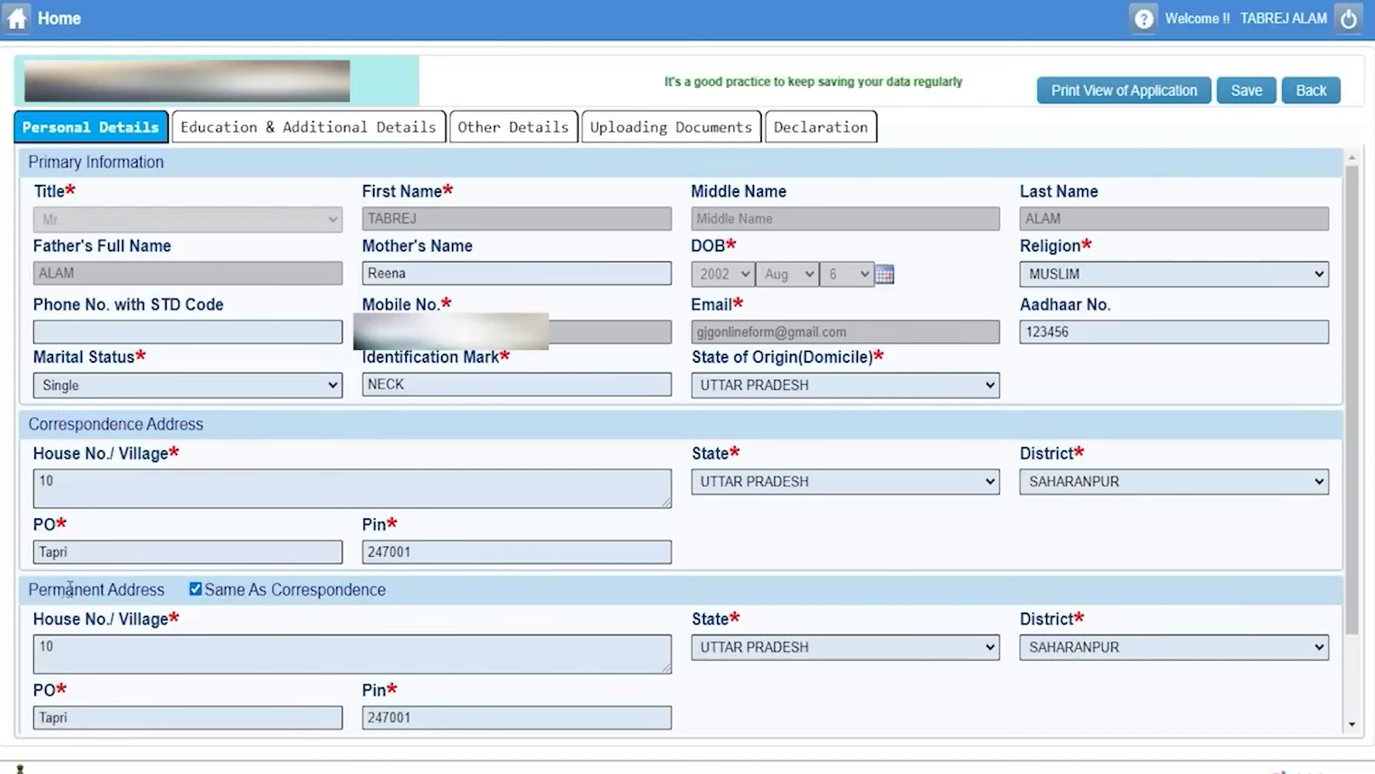
{"action": "left_click_drag", "start_coordinate": [63, 427], "coordinate": [159, 428]}
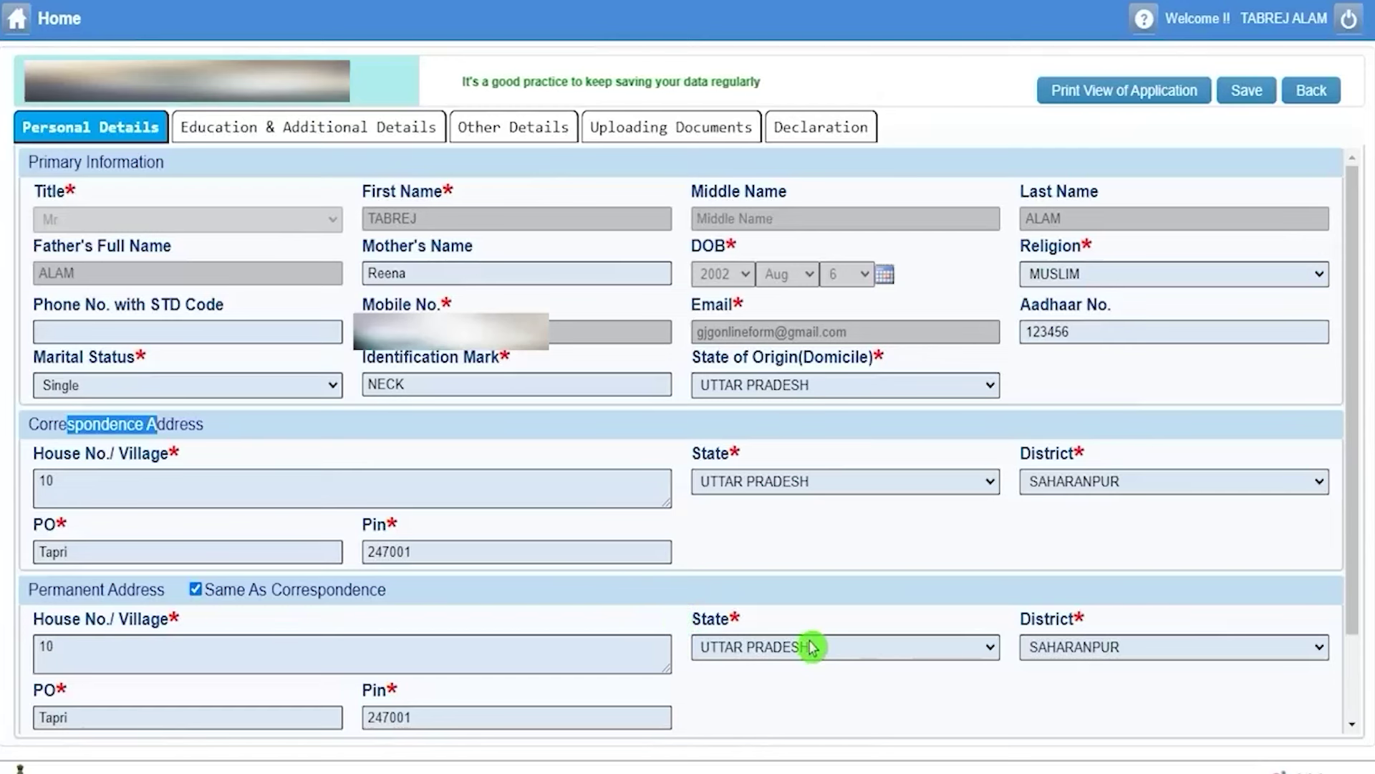
{"action": "left_click", "coordinate": [1250, 90]}
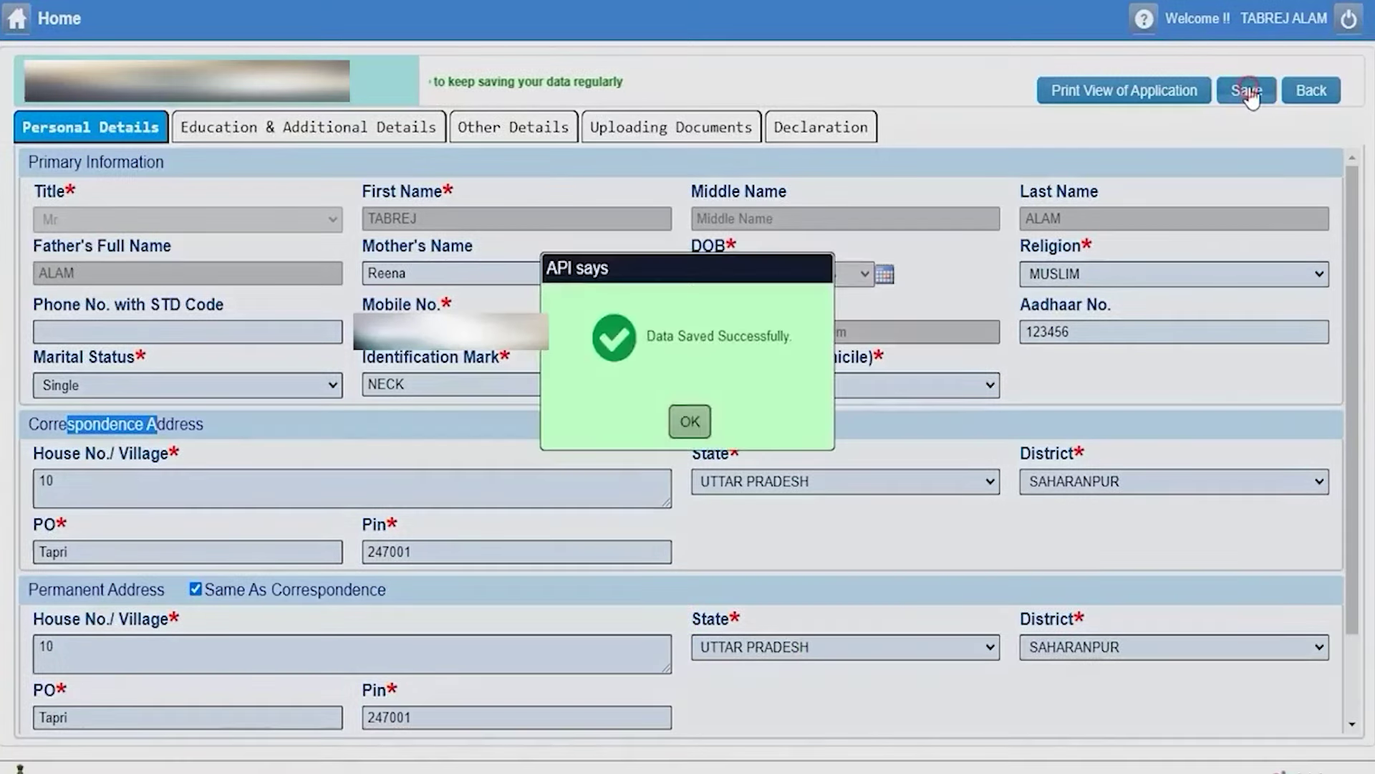
{"action": "left_click", "coordinate": [690, 423]}
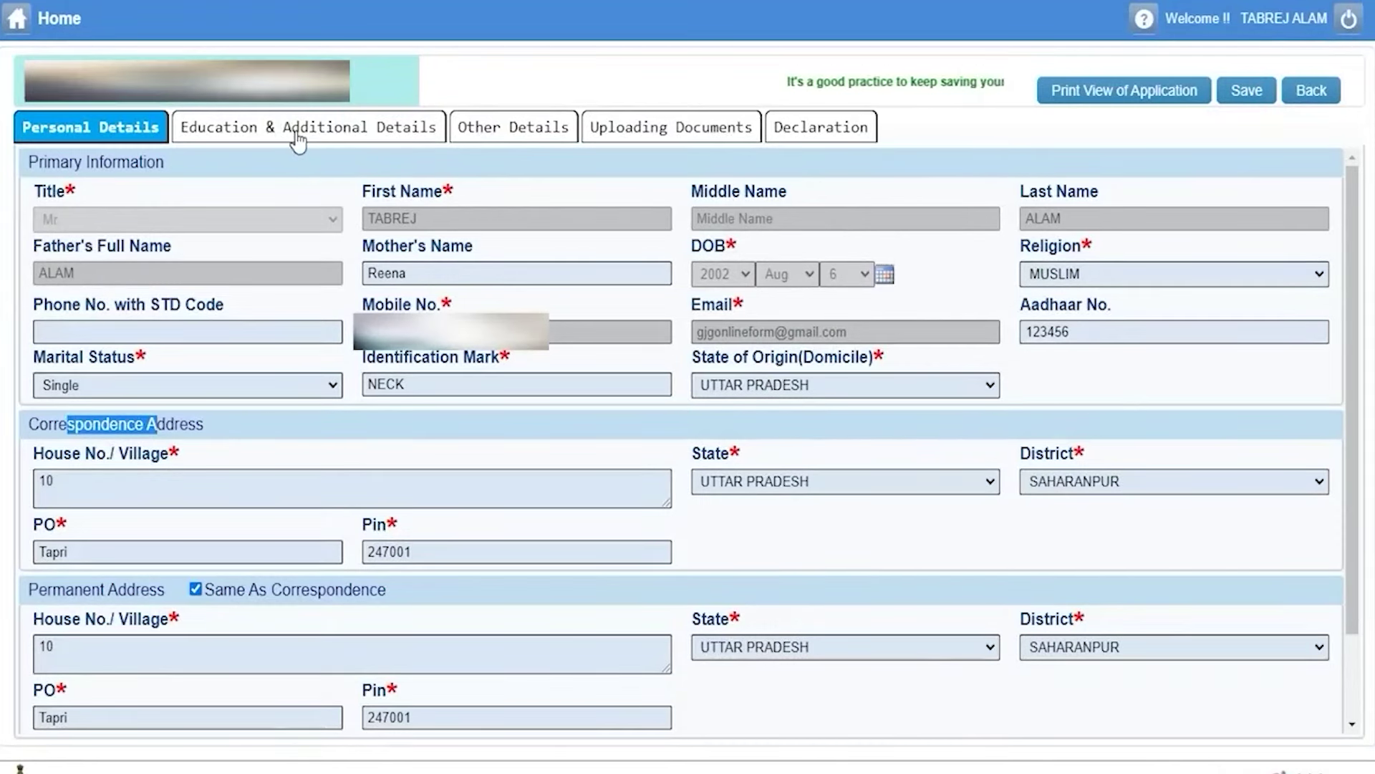
In the Education & Additional Details tab, enter the 10th roll number.
{"action": "left_click", "coordinate": [298, 141]}
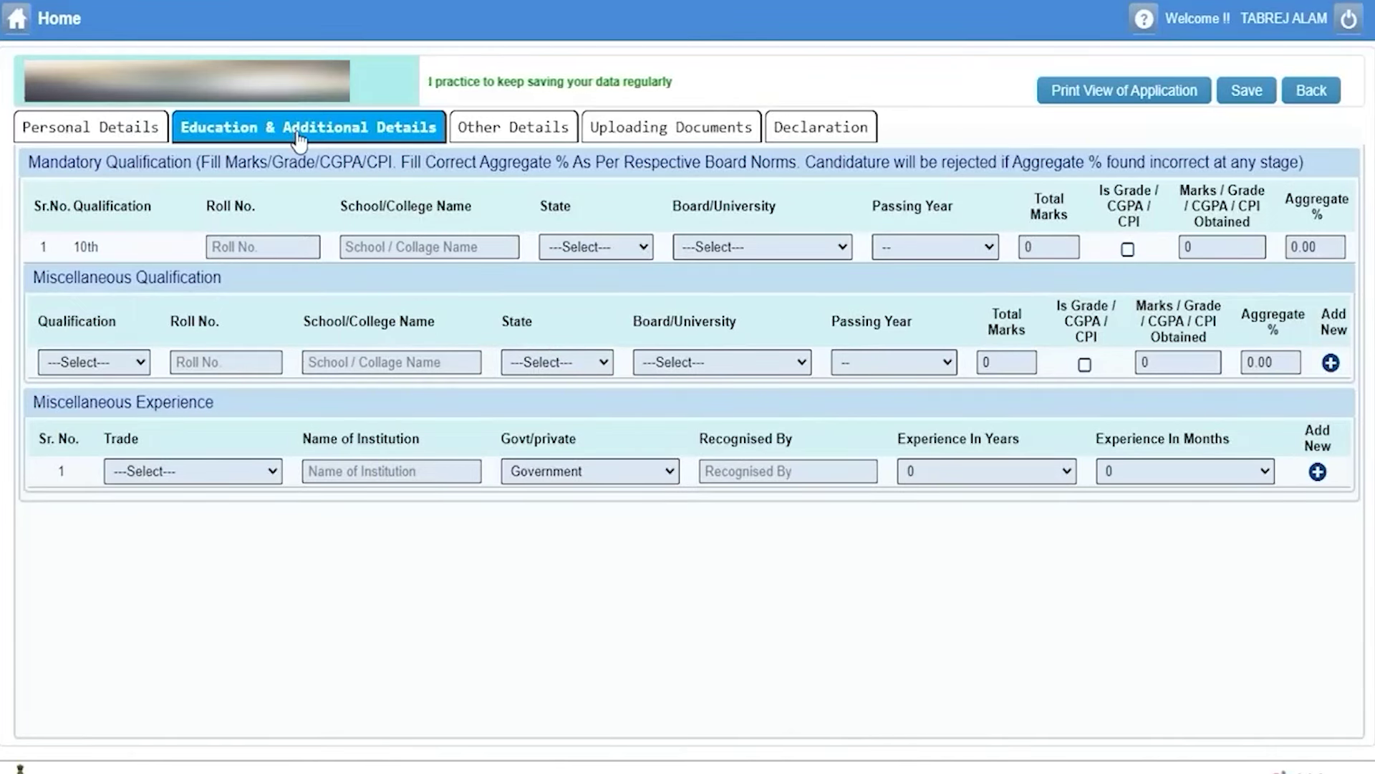
{"action": "left_click_drag", "start_coordinate": [81, 246], "coordinate": [208, 253]}
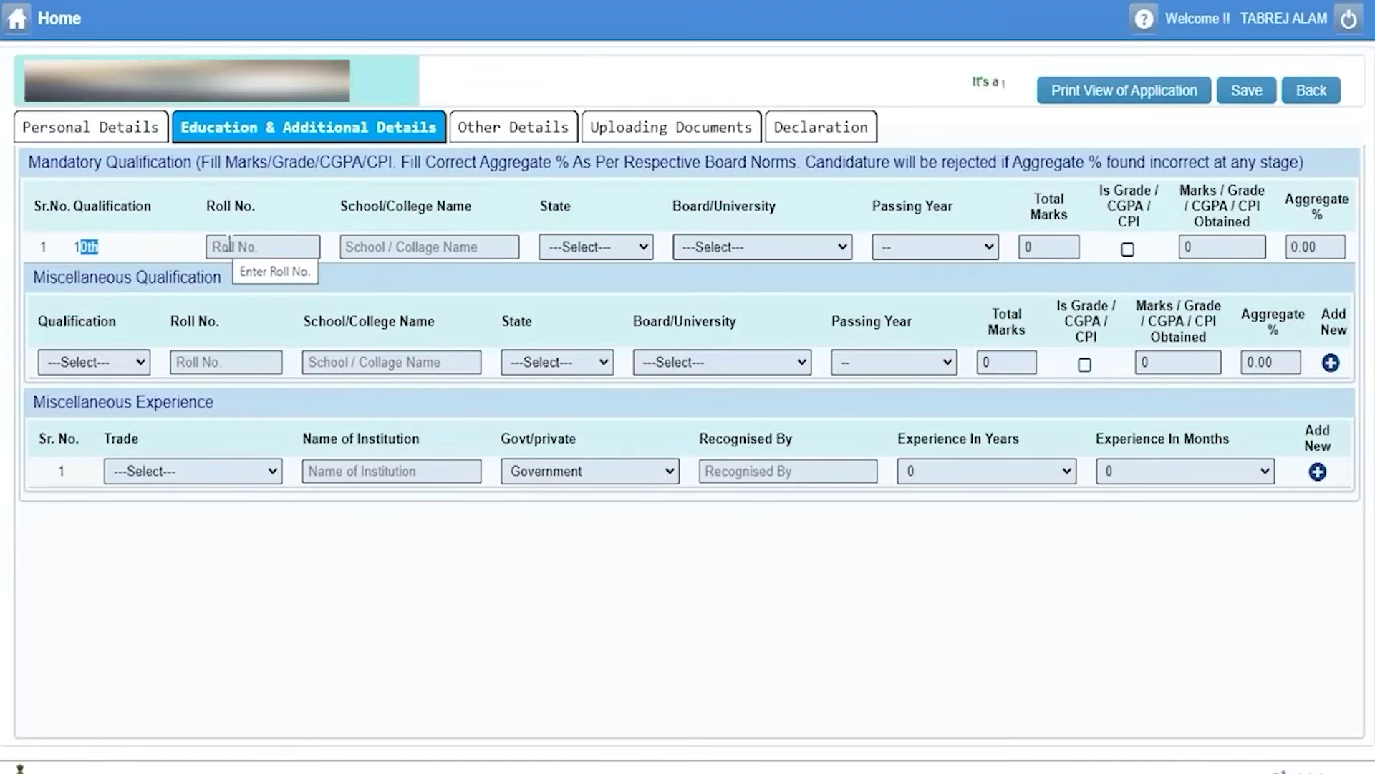
{"action": "left_click", "coordinate": [228, 245]}
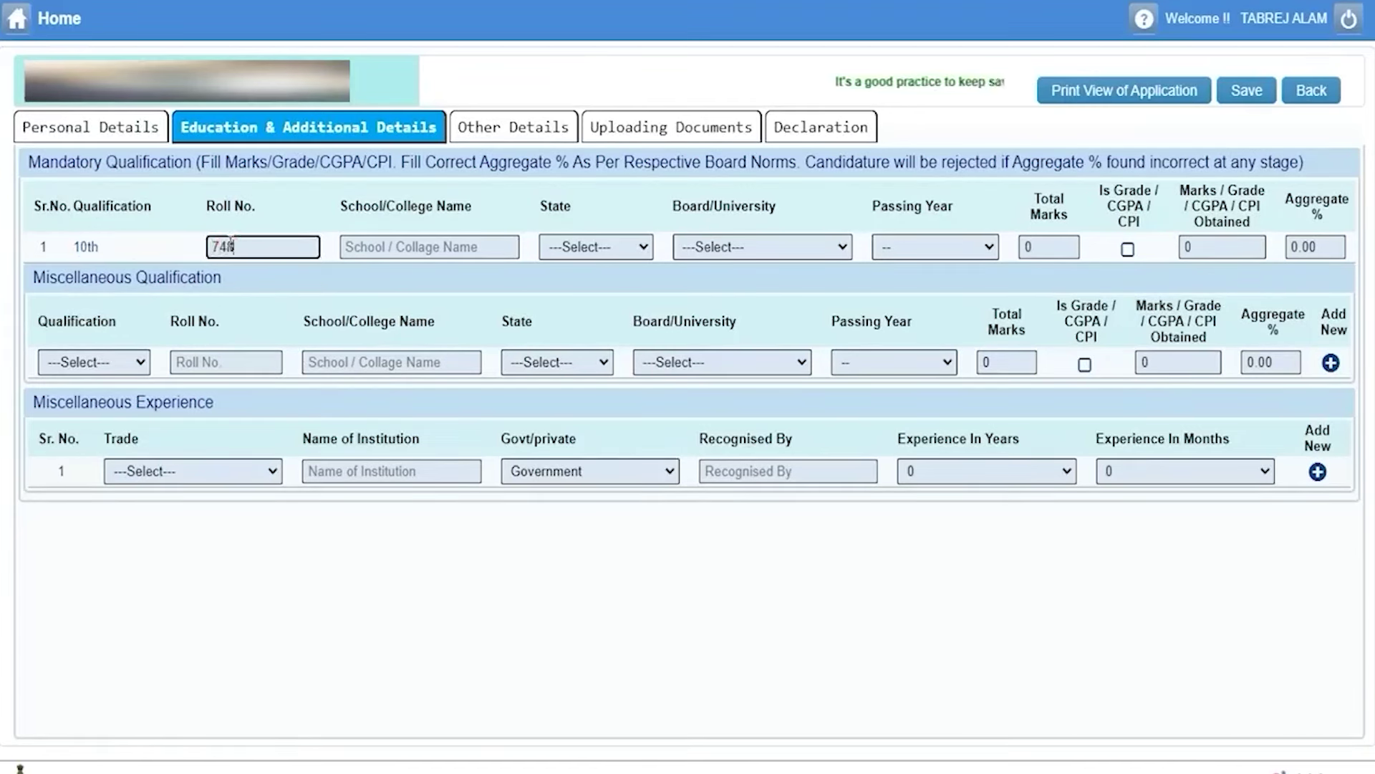
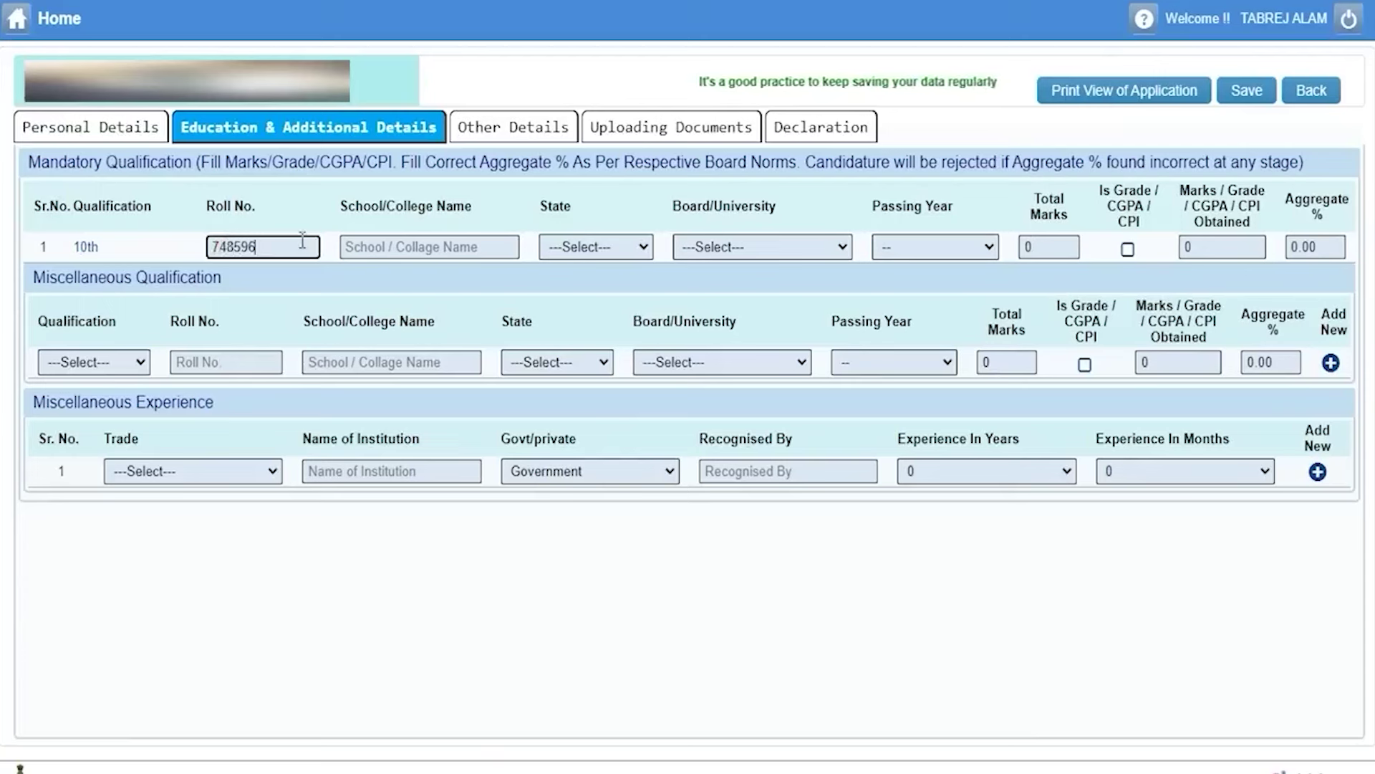
{"action": "left_click", "coordinate": [427, 248]}
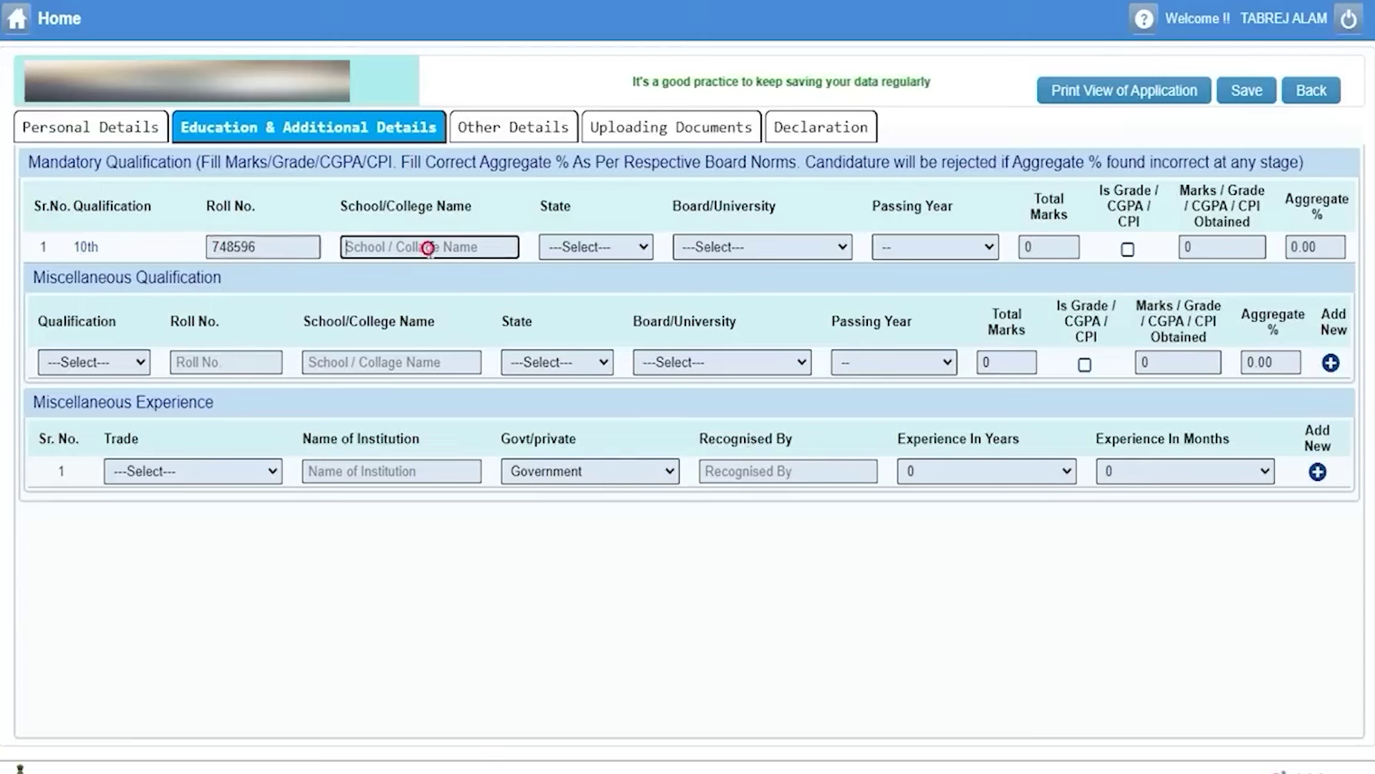
{"action": "left_click", "coordinate": [636, 248]}
{"action": "left_click", "coordinate": [636, 248]}
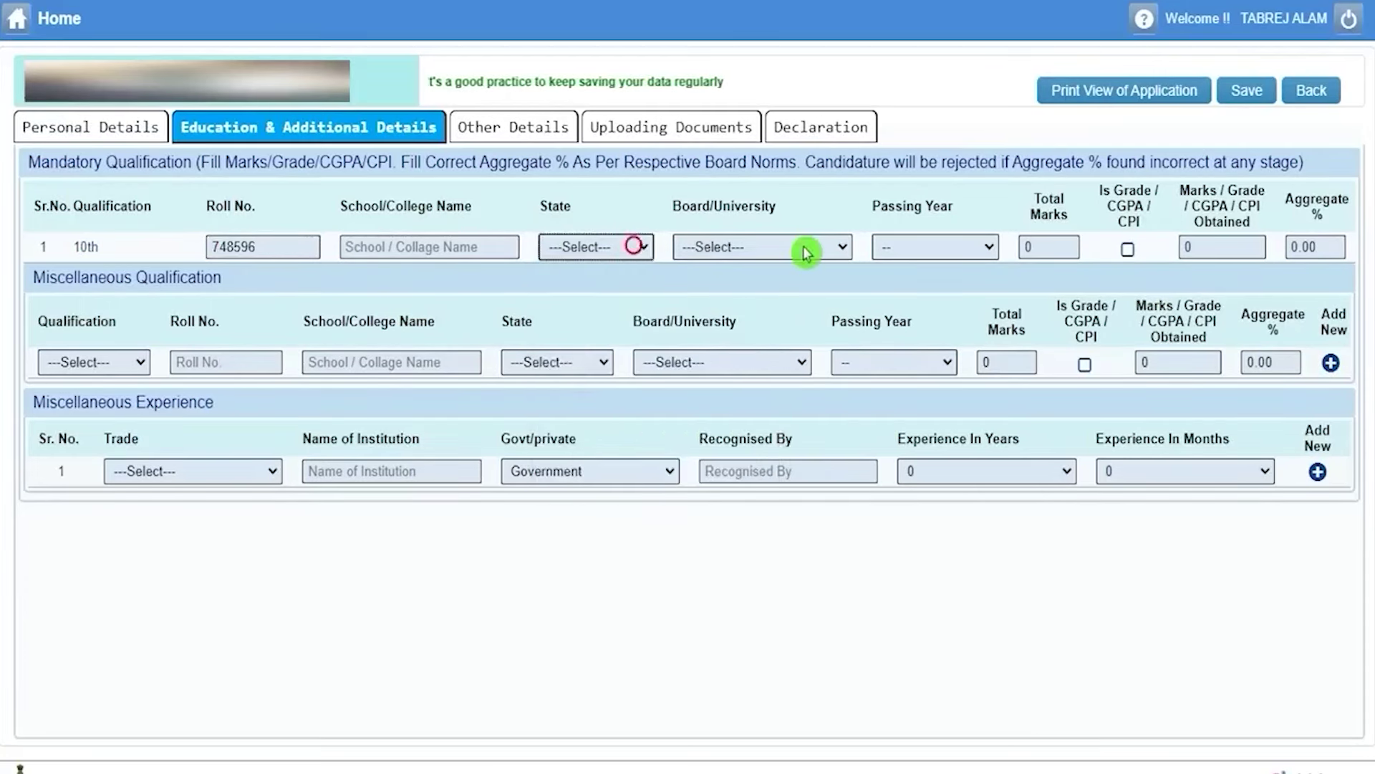
Set the 10th board to CBSE BOARD, passing year 2015, total marks 600.
{"action": "left_click", "coordinate": [804, 249]}
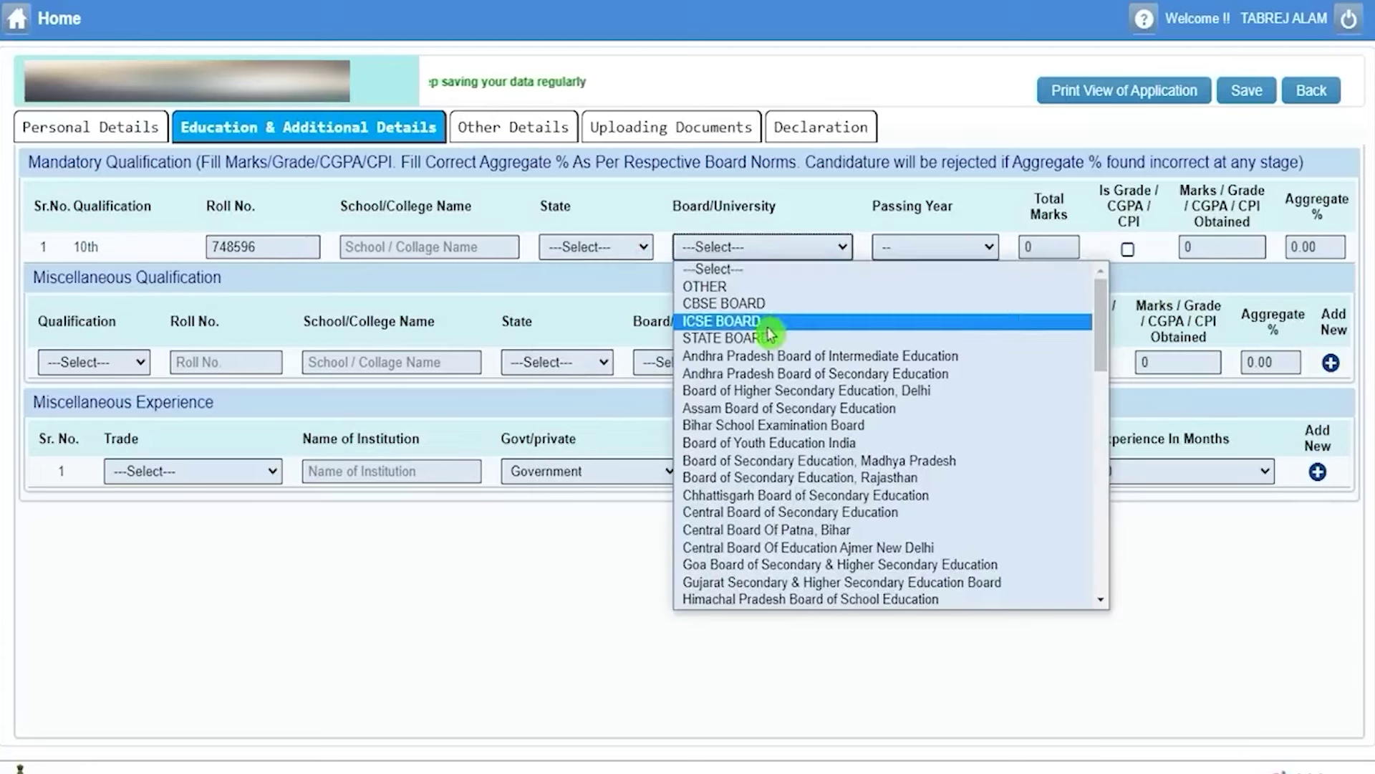
{"action": "left_click", "coordinate": [788, 302]}
{"action": "left_click", "coordinate": [936, 251]}
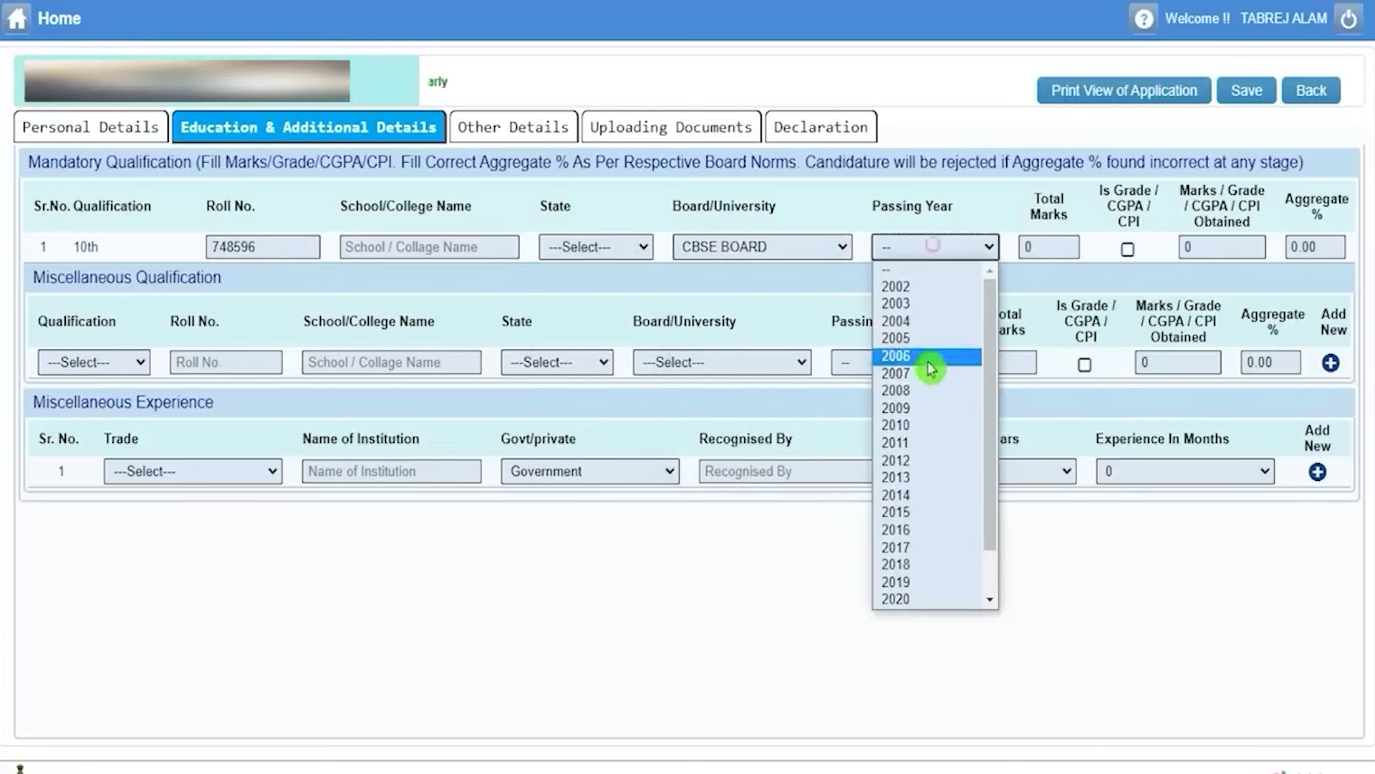
{"action": "left_click", "coordinate": [937, 517]}
{"action": "left_click", "coordinate": [1053, 250]}
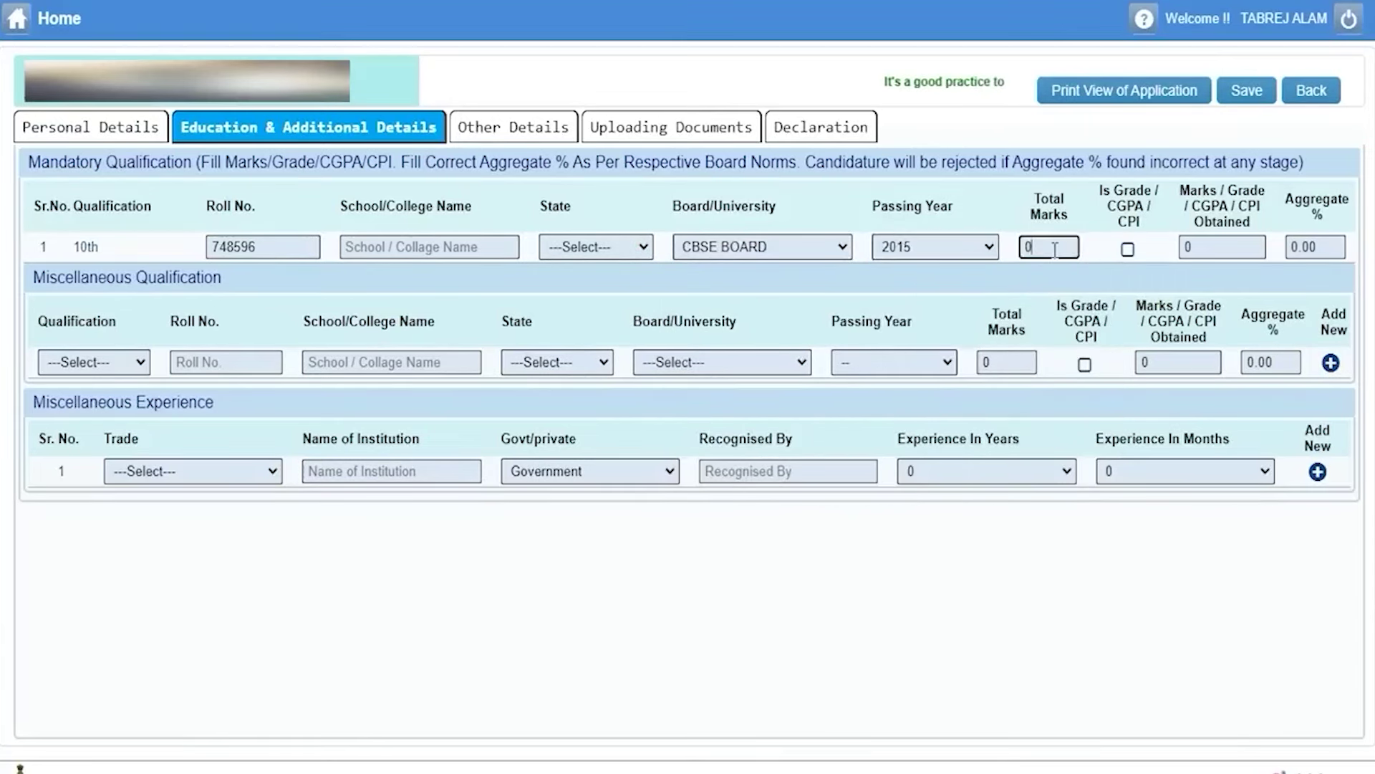
{"action": "type", "text": "600"}
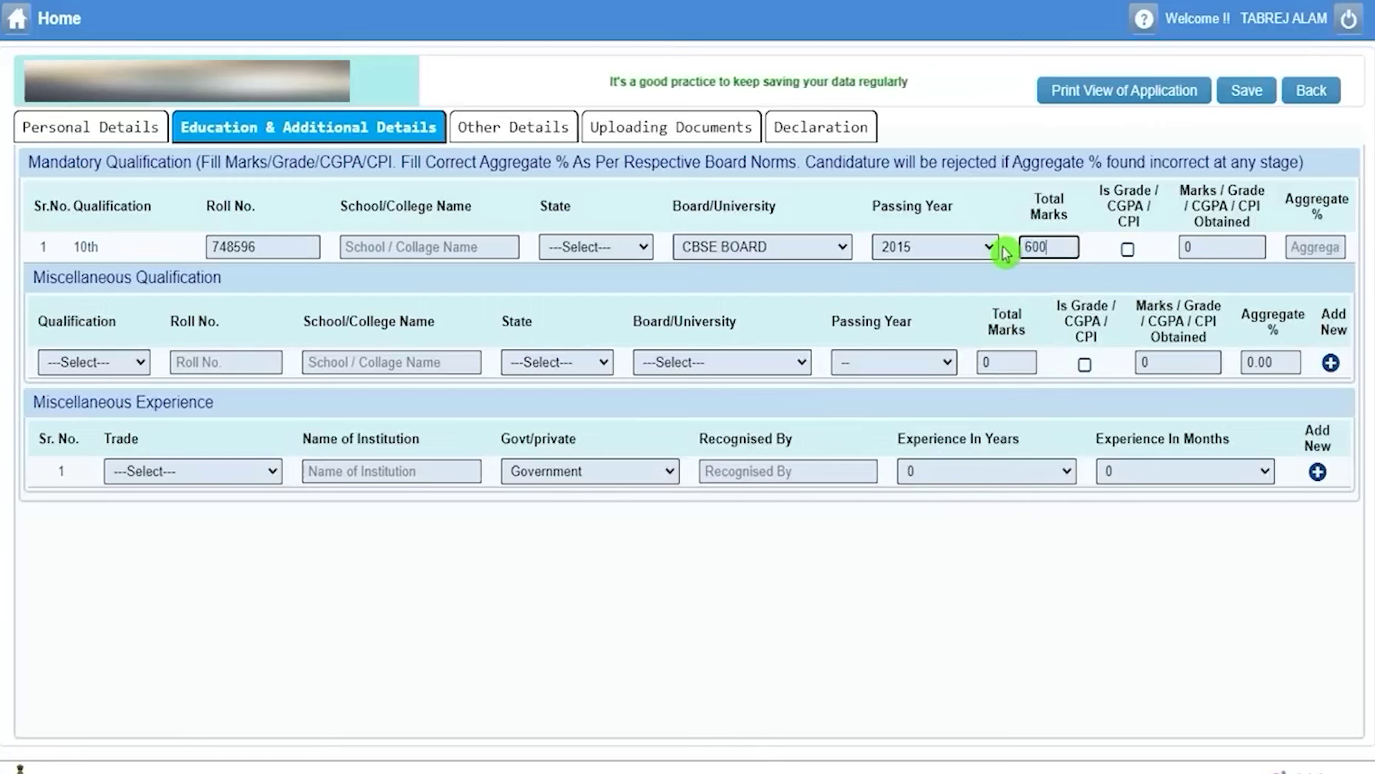
{"action": "left_click", "coordinate": [1107, 188]}
Keep marks instead of grade and enter 450 obtained, giving 75.00 aggregate.
{"action": "left_click_drag", "start_coordinate": [1117, 205], "coordinate": [1135, 206]}
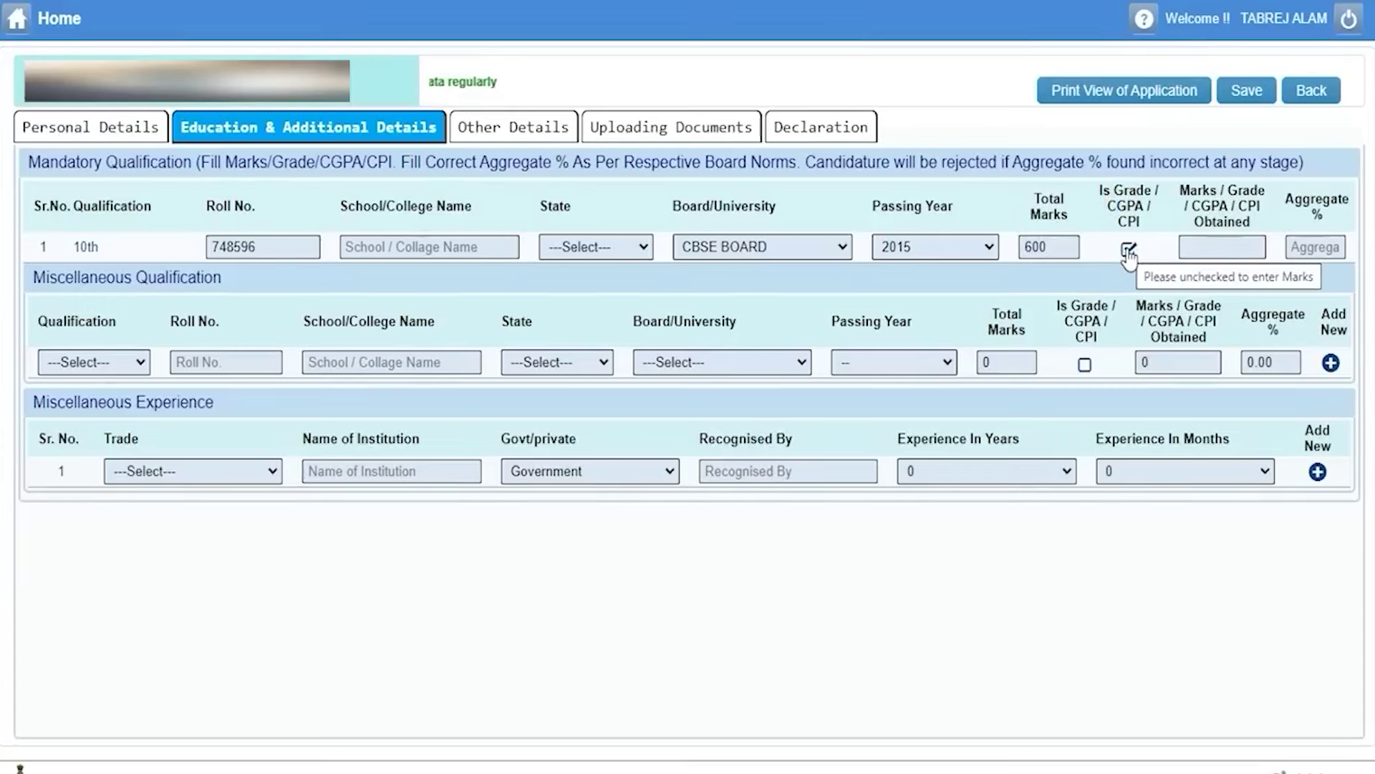
{"action": "left_click", "coordinate": [1127, 249]}
{"action": "double_click", "coordinate": [1191, 248]}
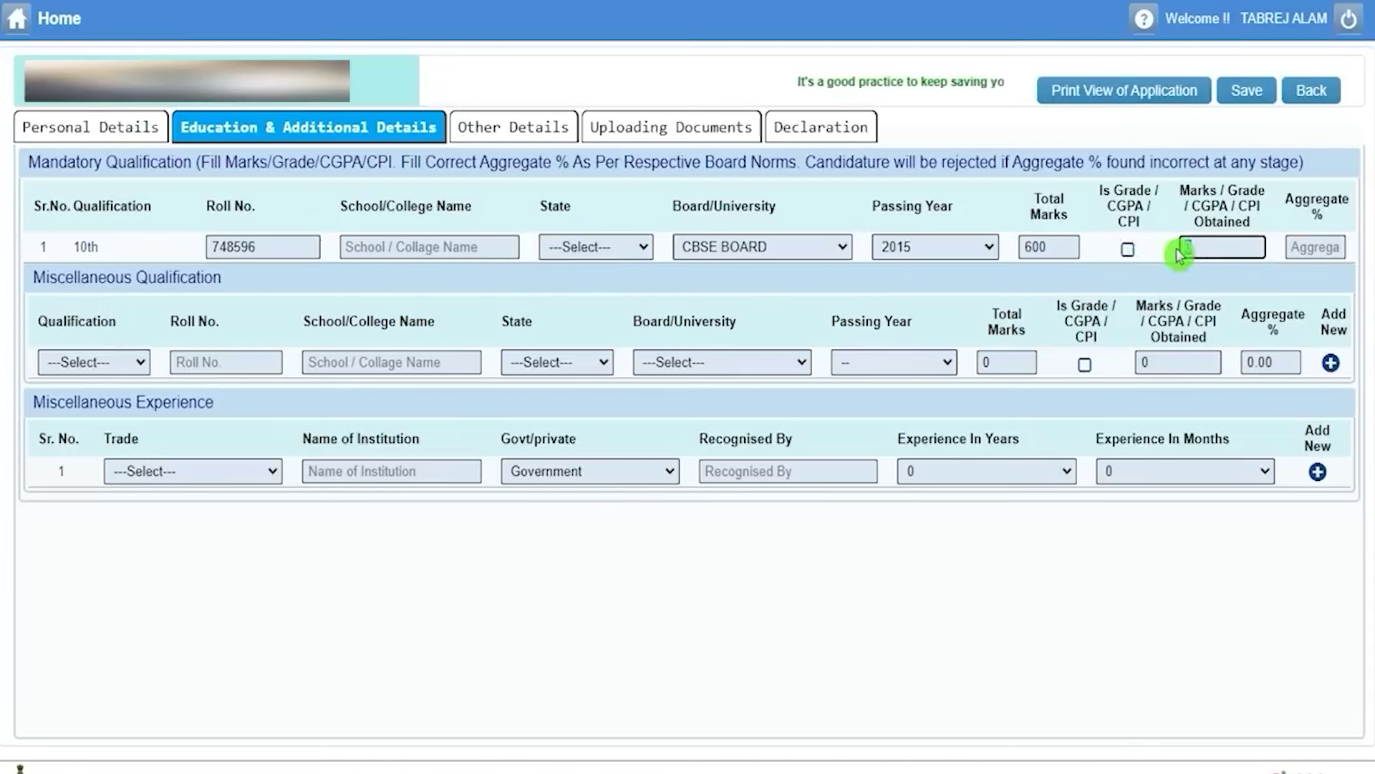
{"action": "type", "text": "450"}
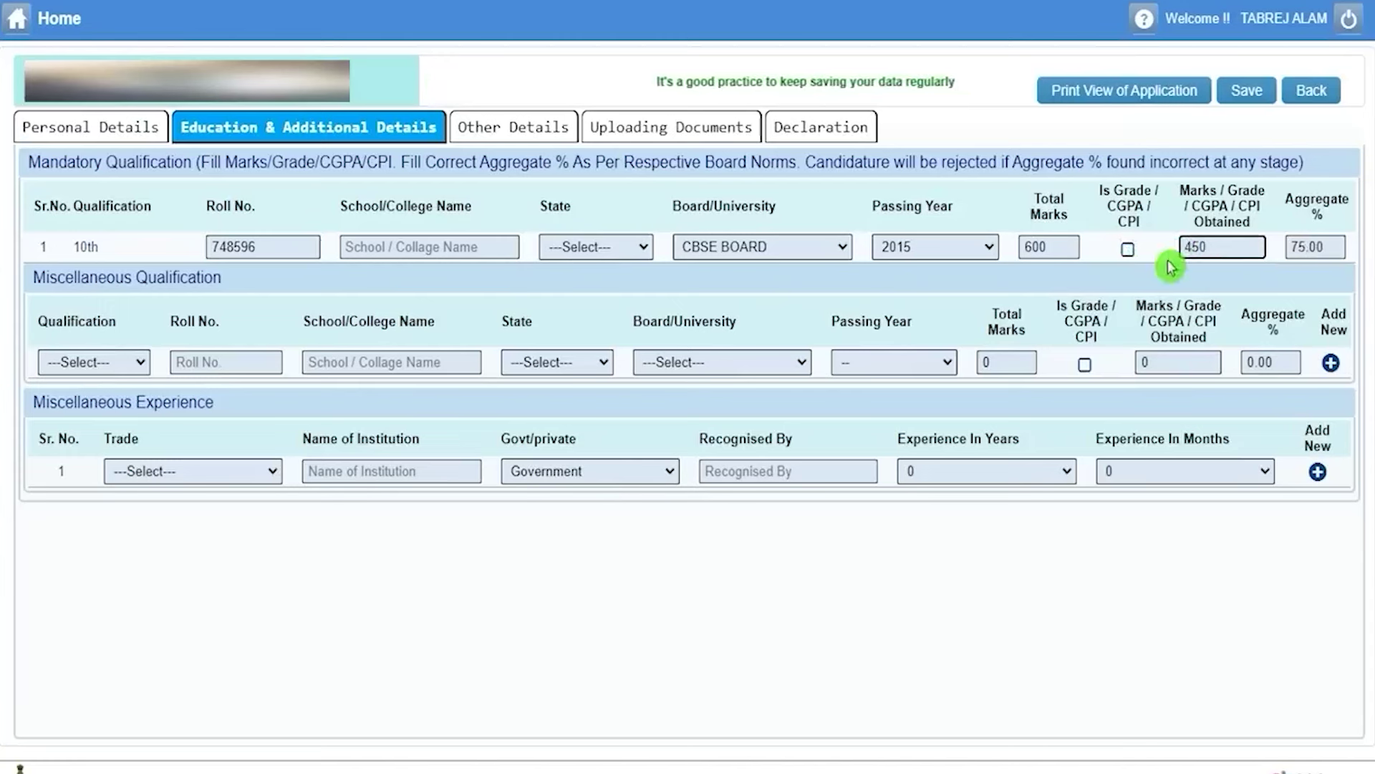
{"action": "double_click", "coordinate": [1331, 246]}
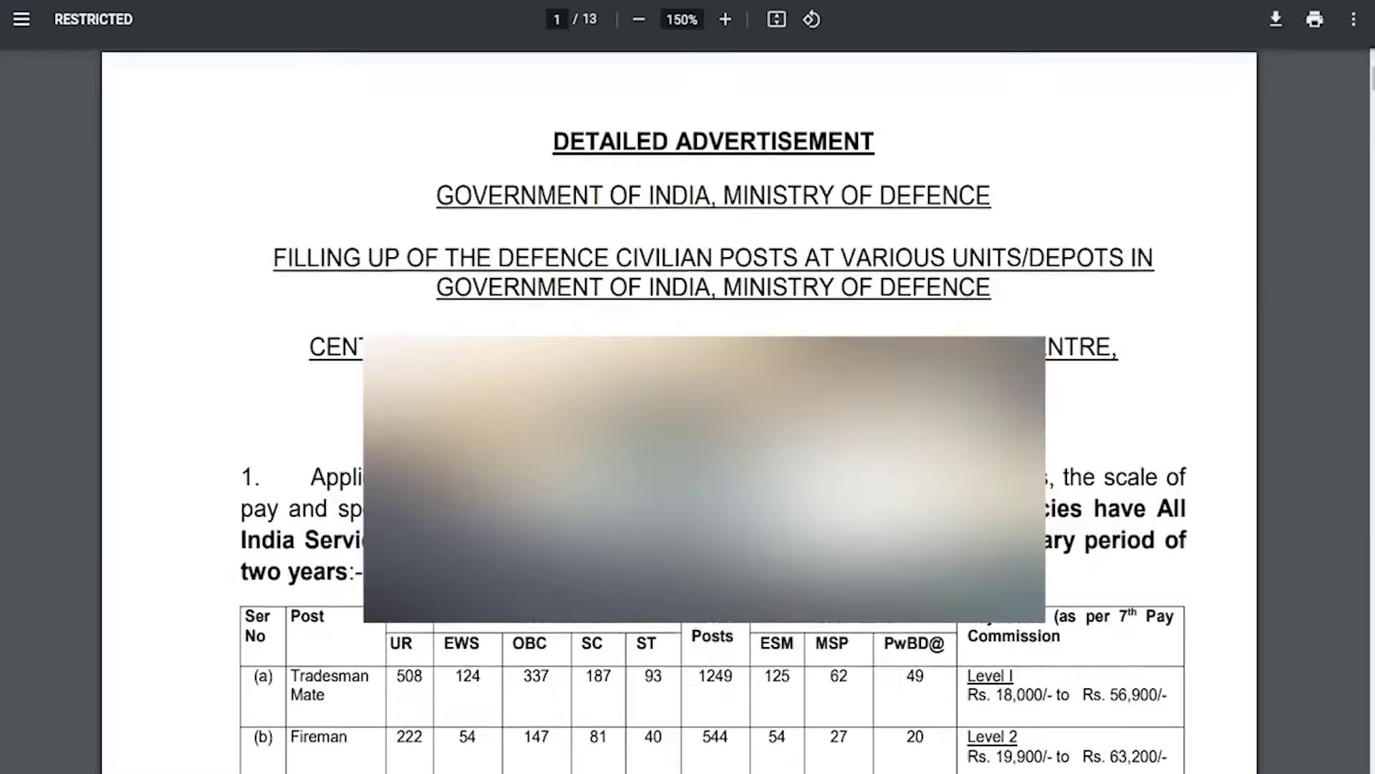
Scroll the advertisement PDF to page 3 and highlight the Tradesman Mate qualifications row.
{"action": "scroll", "coordinate": [638, 327], "scroll_direction": "down", "scroll_amount": 7}
{"action": "scroll", "coordinate": [637, 328], "scroll_direction": "down", "scroll_amount": 15}
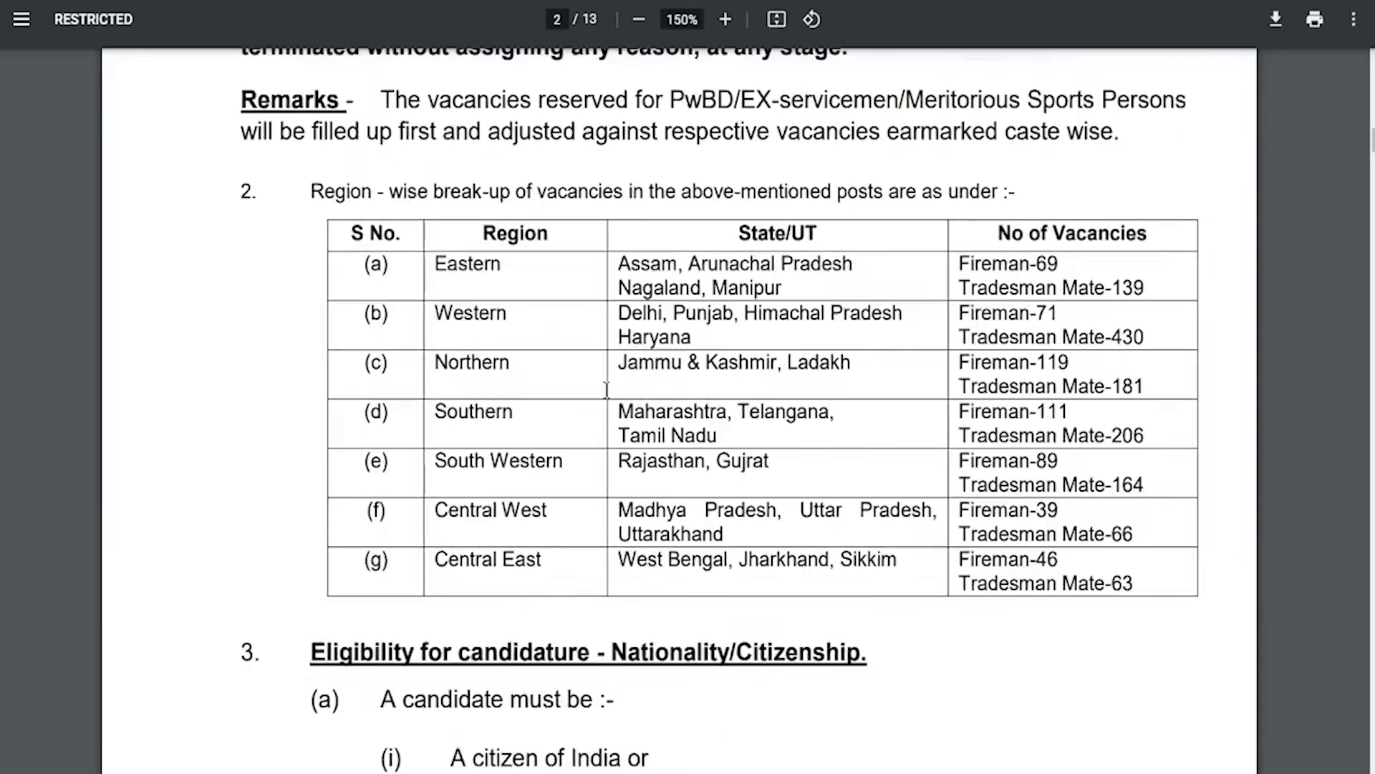
{"action": "scroll", "coordinate": [606, 390], "scroll_direction": "down", "scroll_amount": 5}
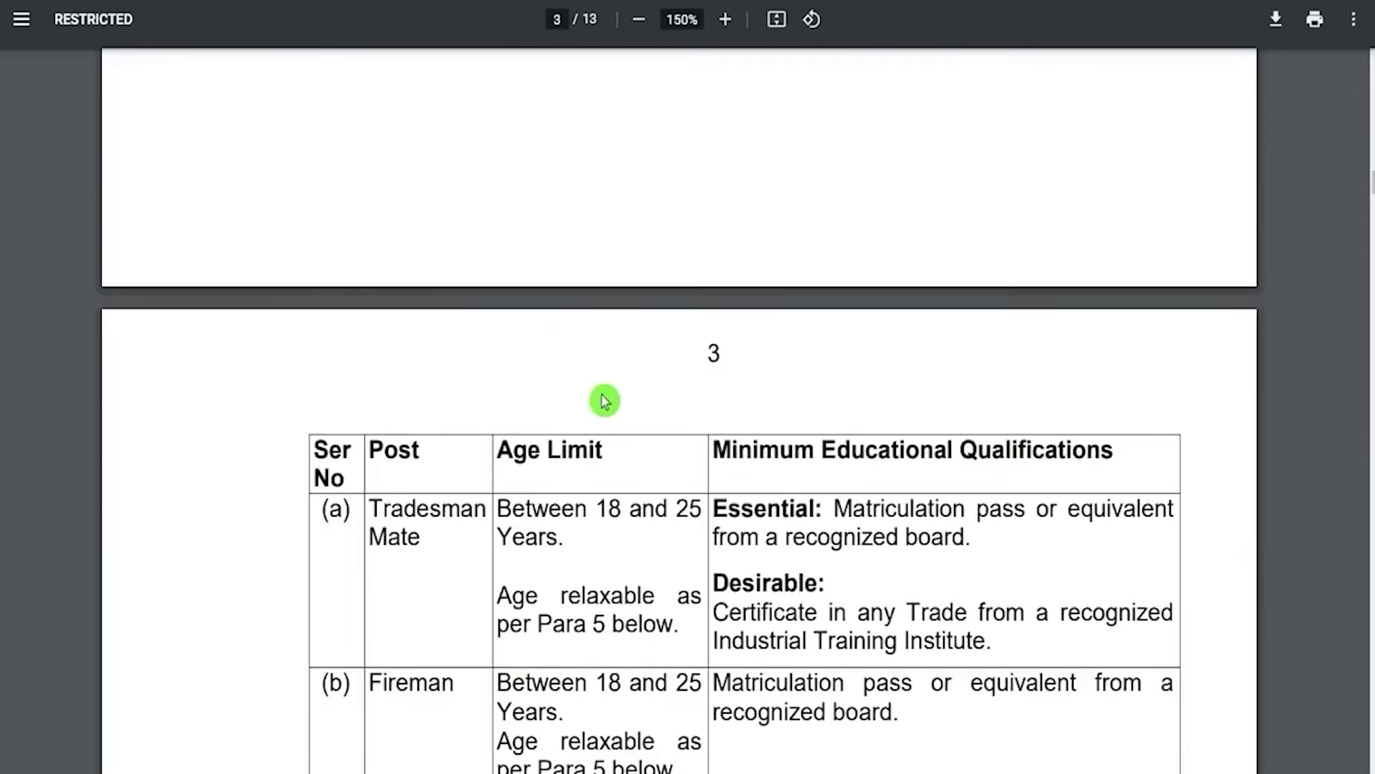
{"action": "left_click_drag", "start_coordinate": [729, 454], "coordinate": [867, 445]}
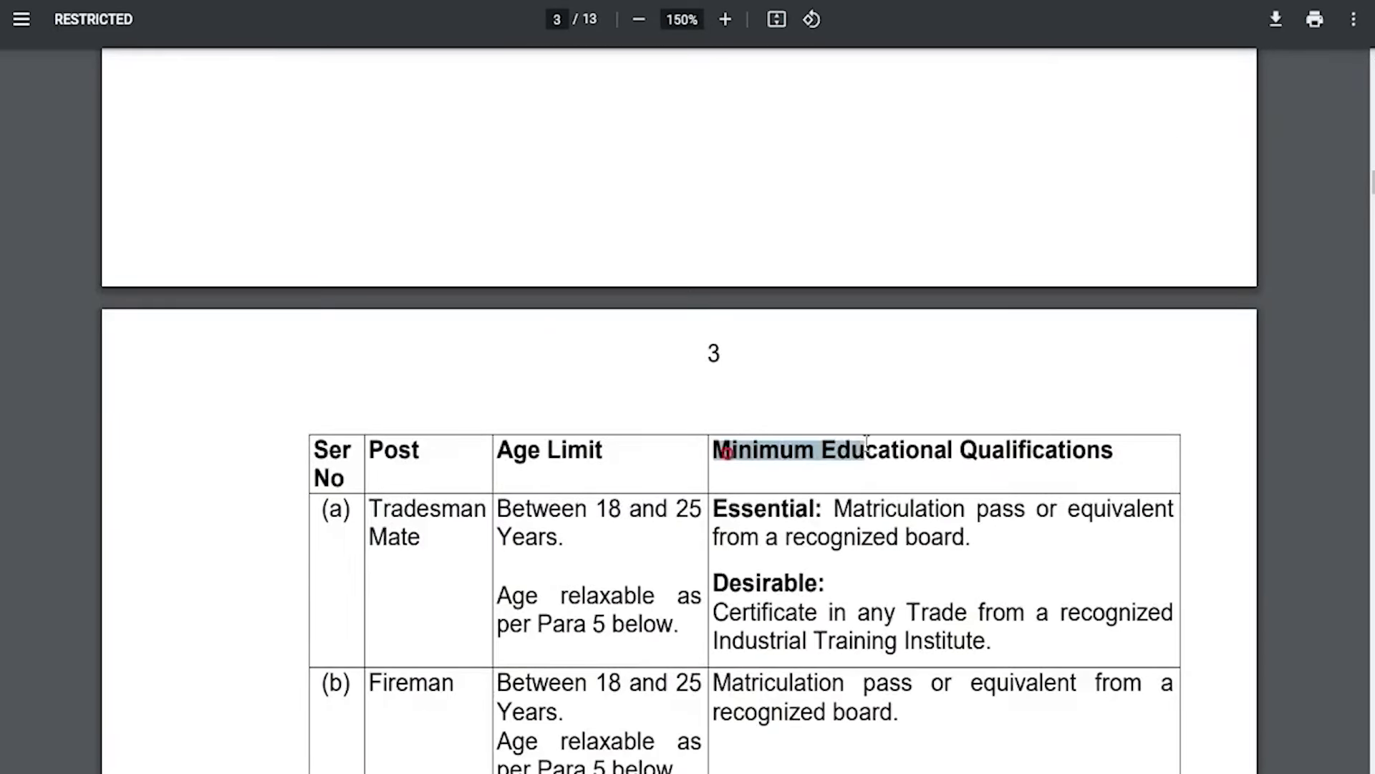
{"action": "left_click_drag", "start_coordinate": [377, 516], "coordinate": [421, 539]}
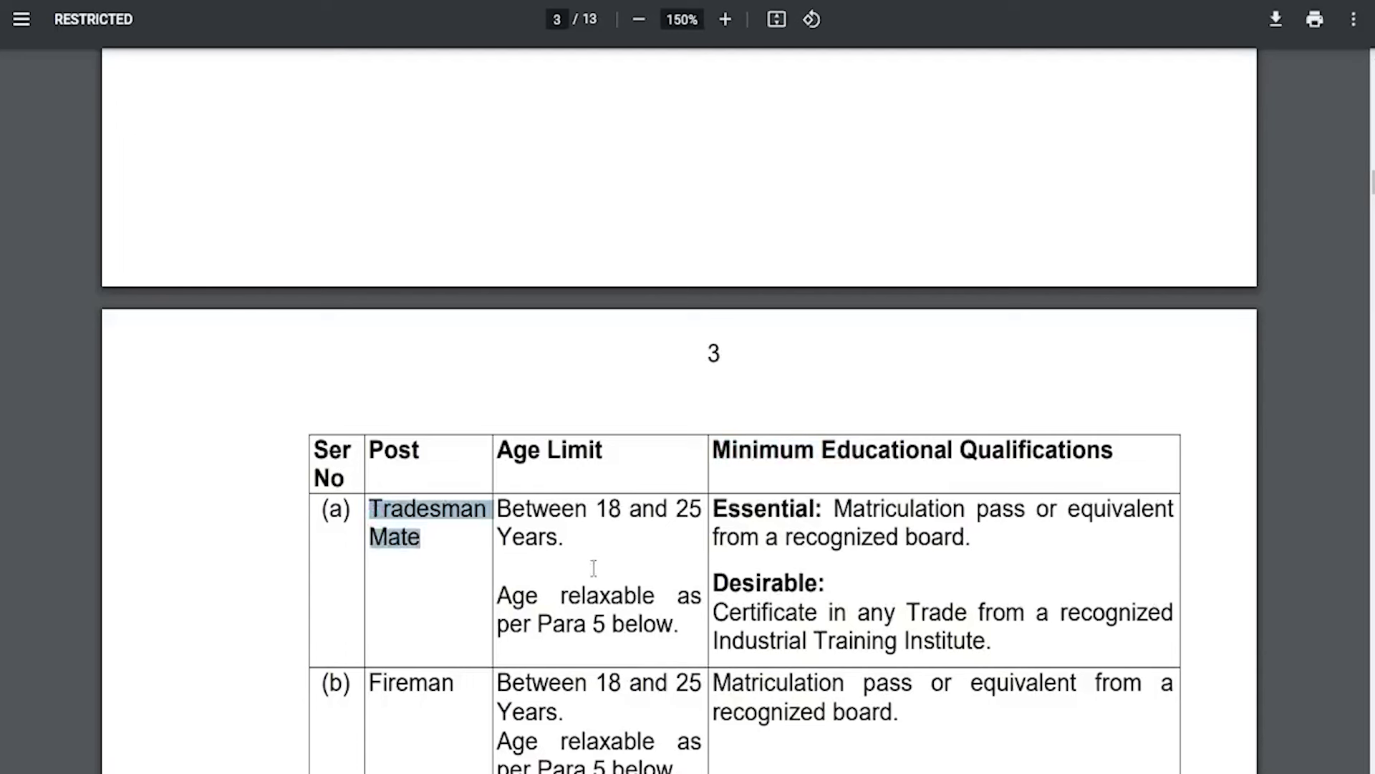
{"action": "left_click", "coordinate": [842, 498]}
Highlight the matriculation and ITI trade certificate requirements, and the Fireman row.
{"action": "left_click_drag", "start_coordinate": [934, 522], "coordinate": [960, 533]}
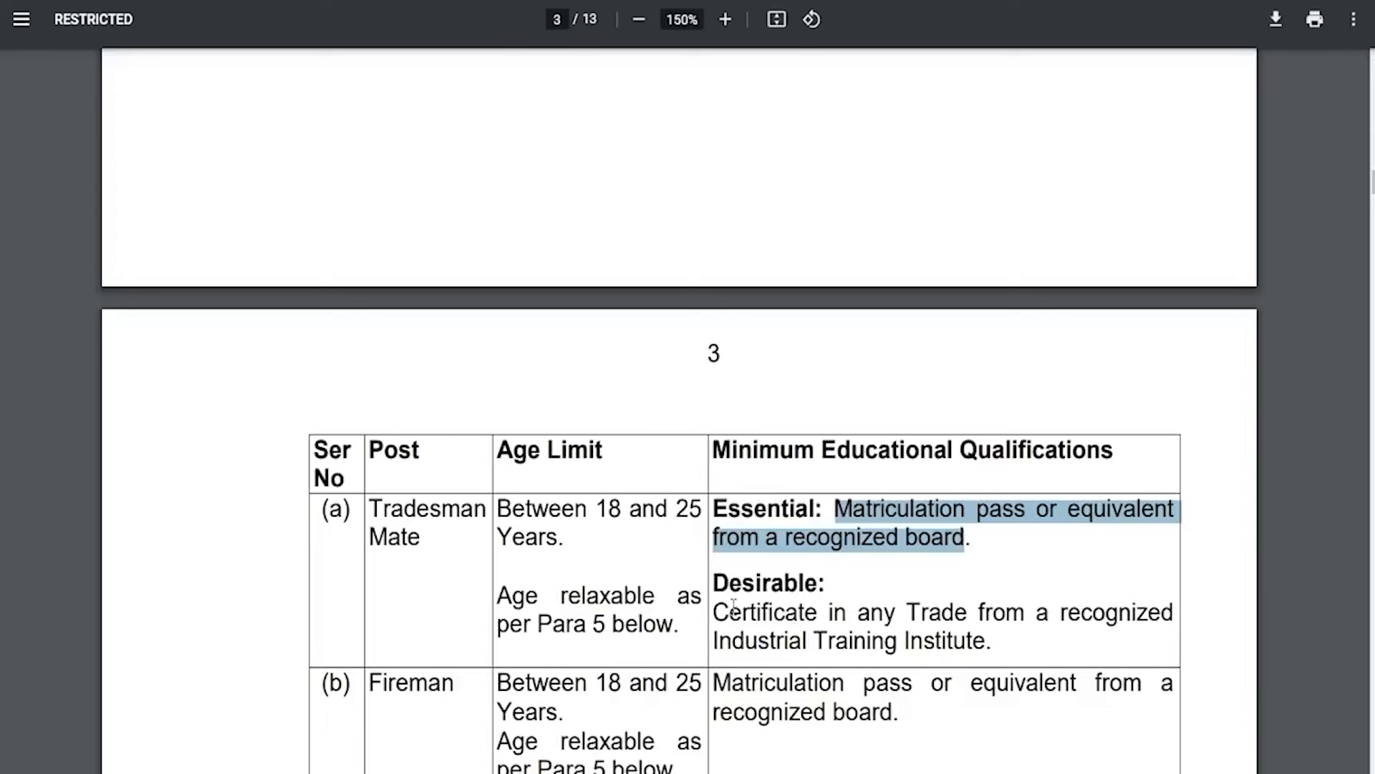
{"action": "left_click_drag", "start_coordinate": [731, 607], "coordinate": [772, 608]}
{"action": "left_click_drag", "start_coordinate": [885, 610], "coordinate": [949, 604]}
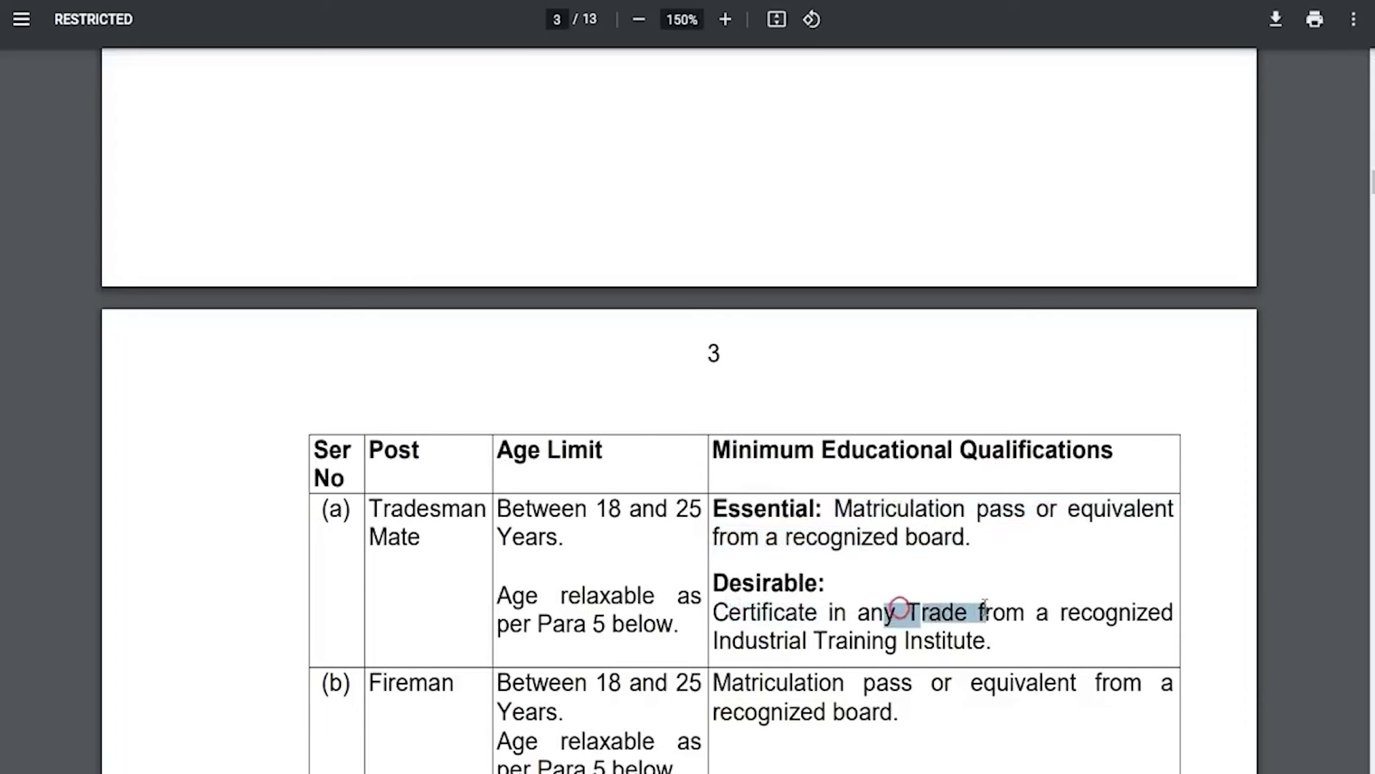
{"action": "left_click_drag", "start_coordinate": [748, 640], "coordinate": [901, 641]}
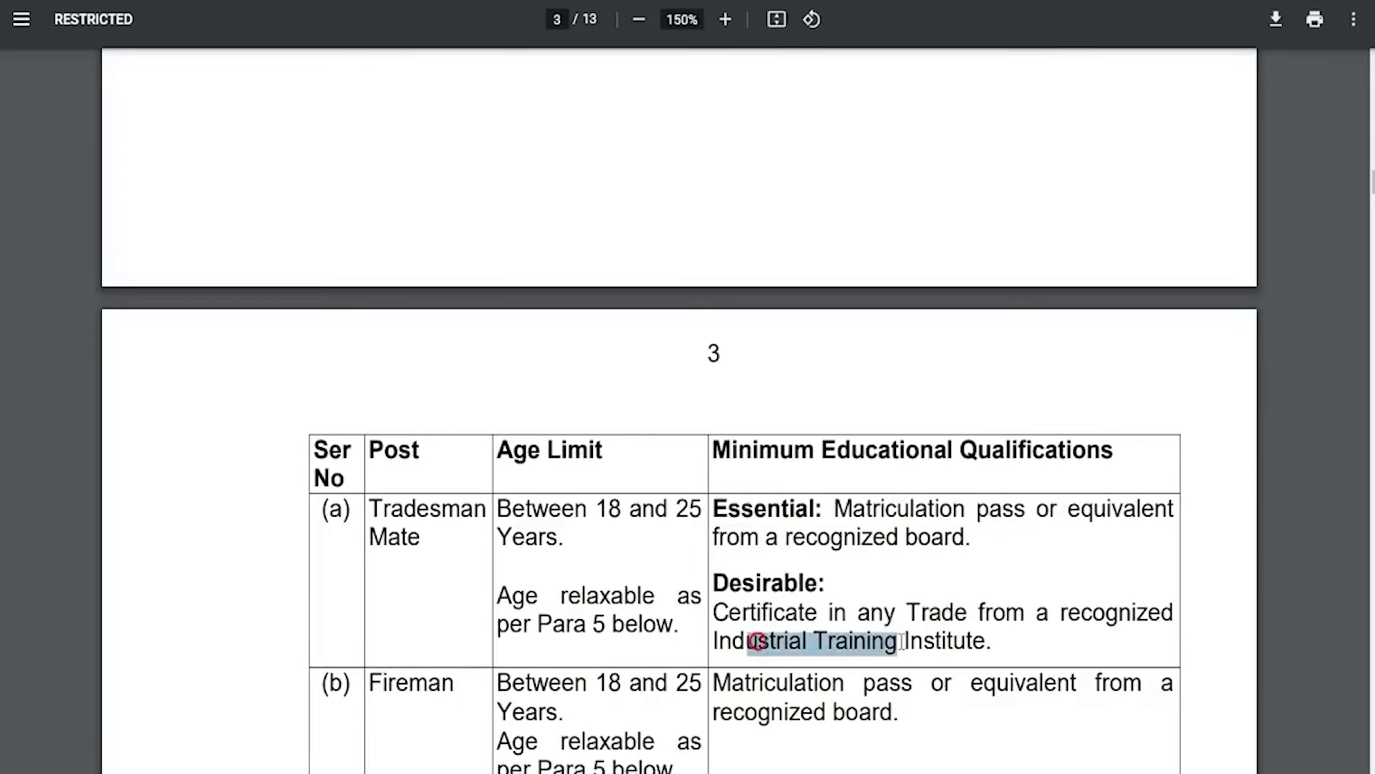
{"action": "left_click_drag", "start_coordinate": [394, 687], "coordinate": [442, 683]}
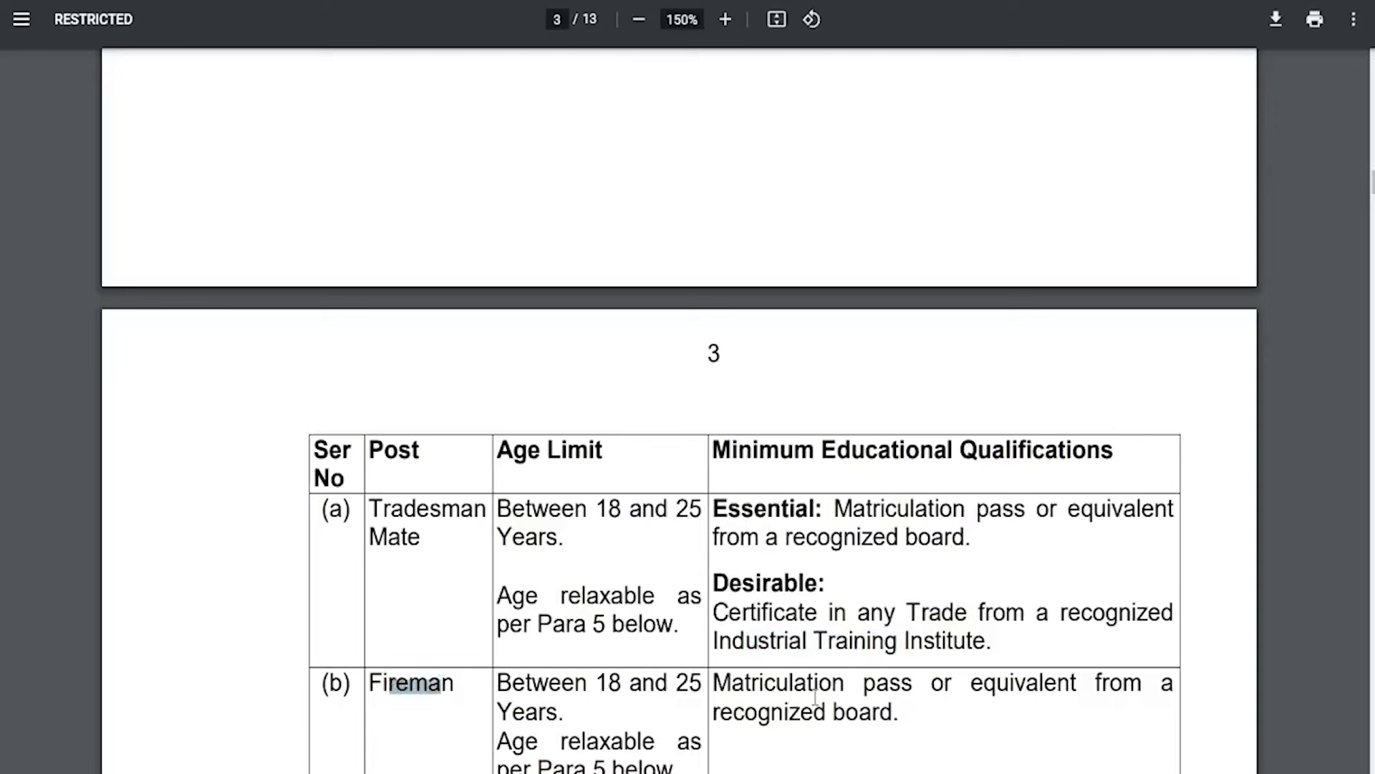
{"action": "left_click_drag", "start_coordinate": [811, 691], "coordinate": [865, 709]}
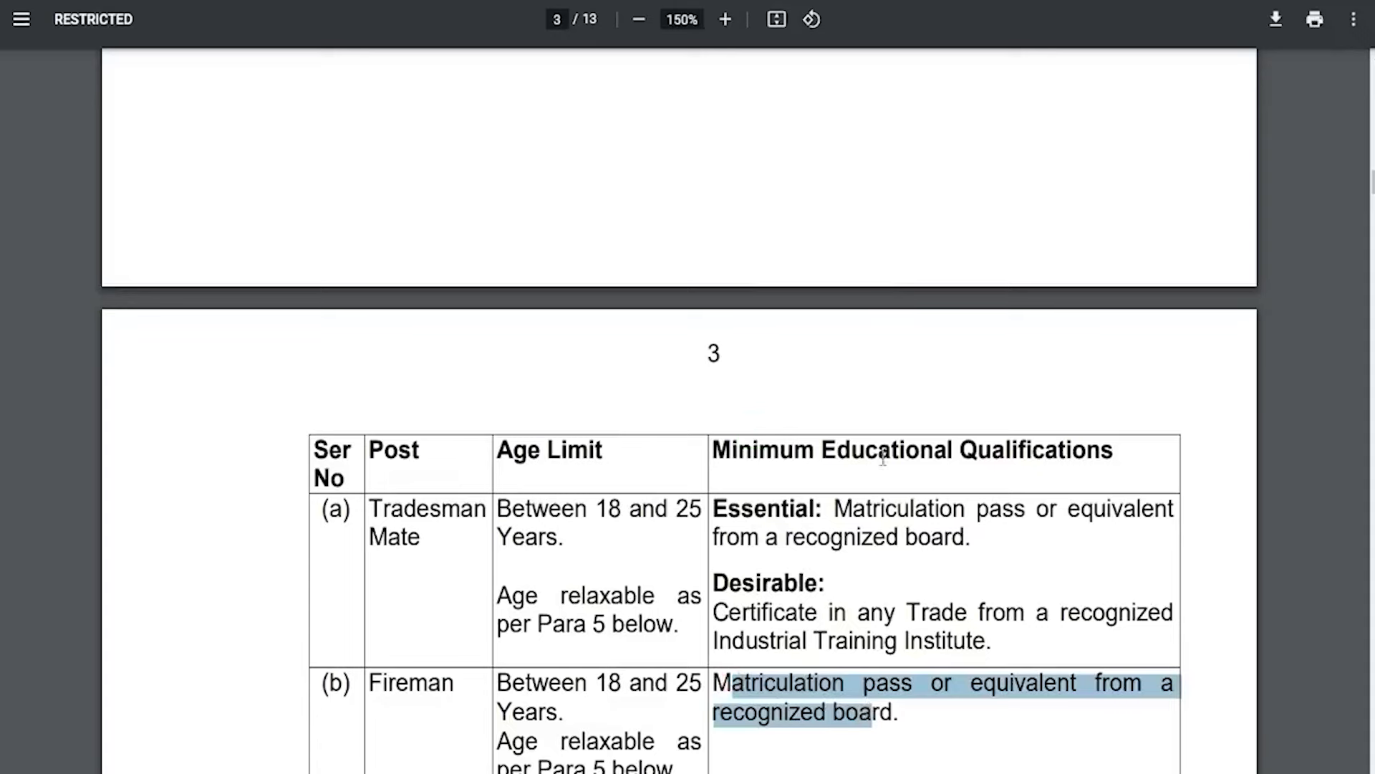
{"action": "left_click_drag", "start_coordinate": [883, 458], "coordinate": [1006, 428]}
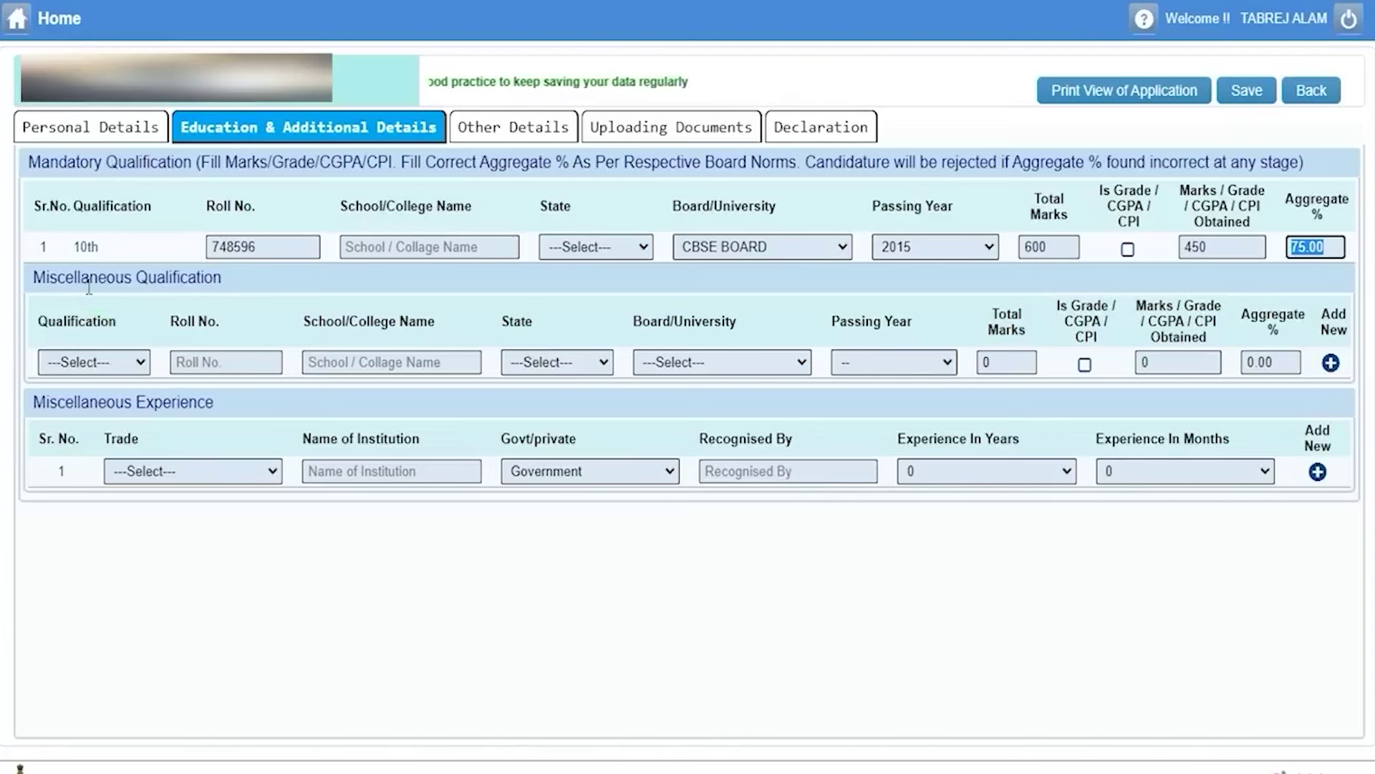
Set Miscellaneous Qualification to 'ITI certificate in respective Trade' and save the education details.
{"action": "left_click_drag", "start_coordinate": [62, 276], "coordinate": [166, 277]}
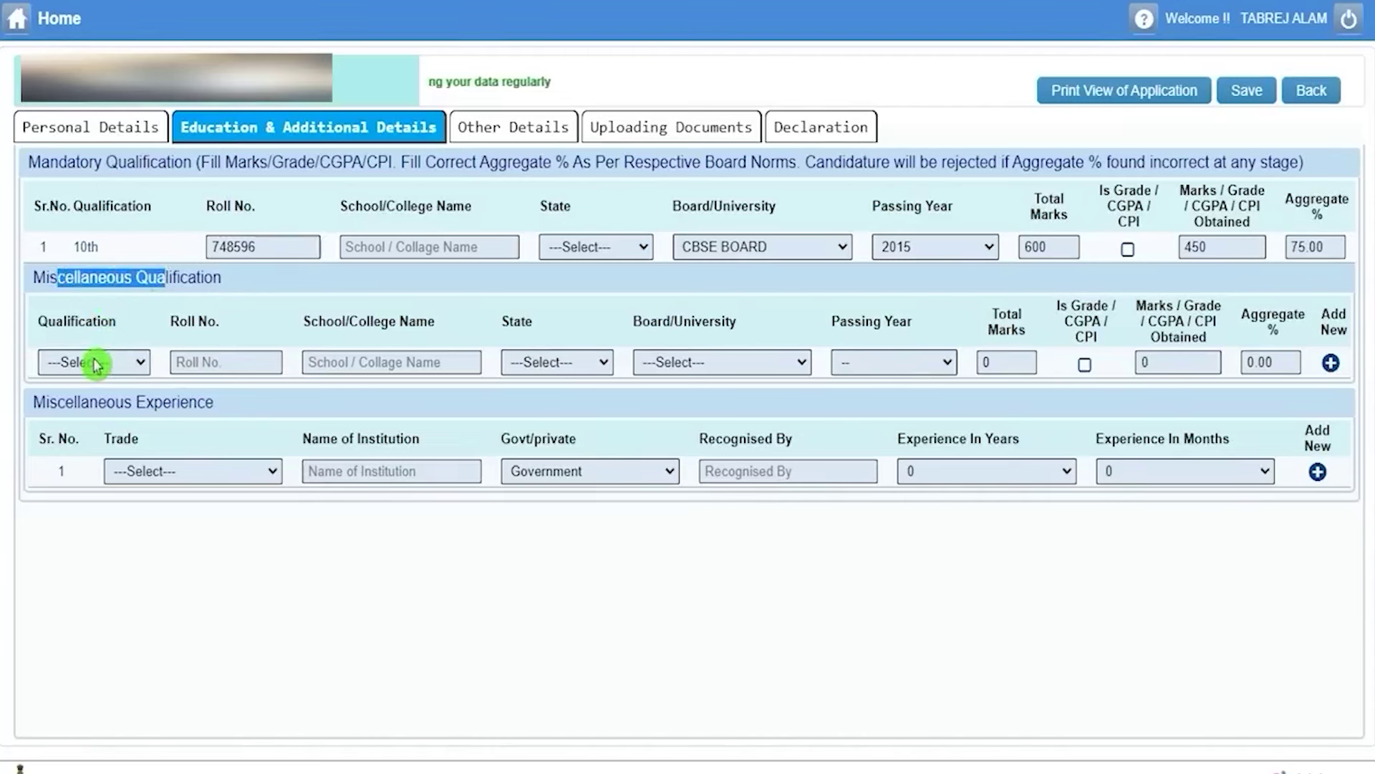
{"action": "left_click", "coordinate": [95, 361]}
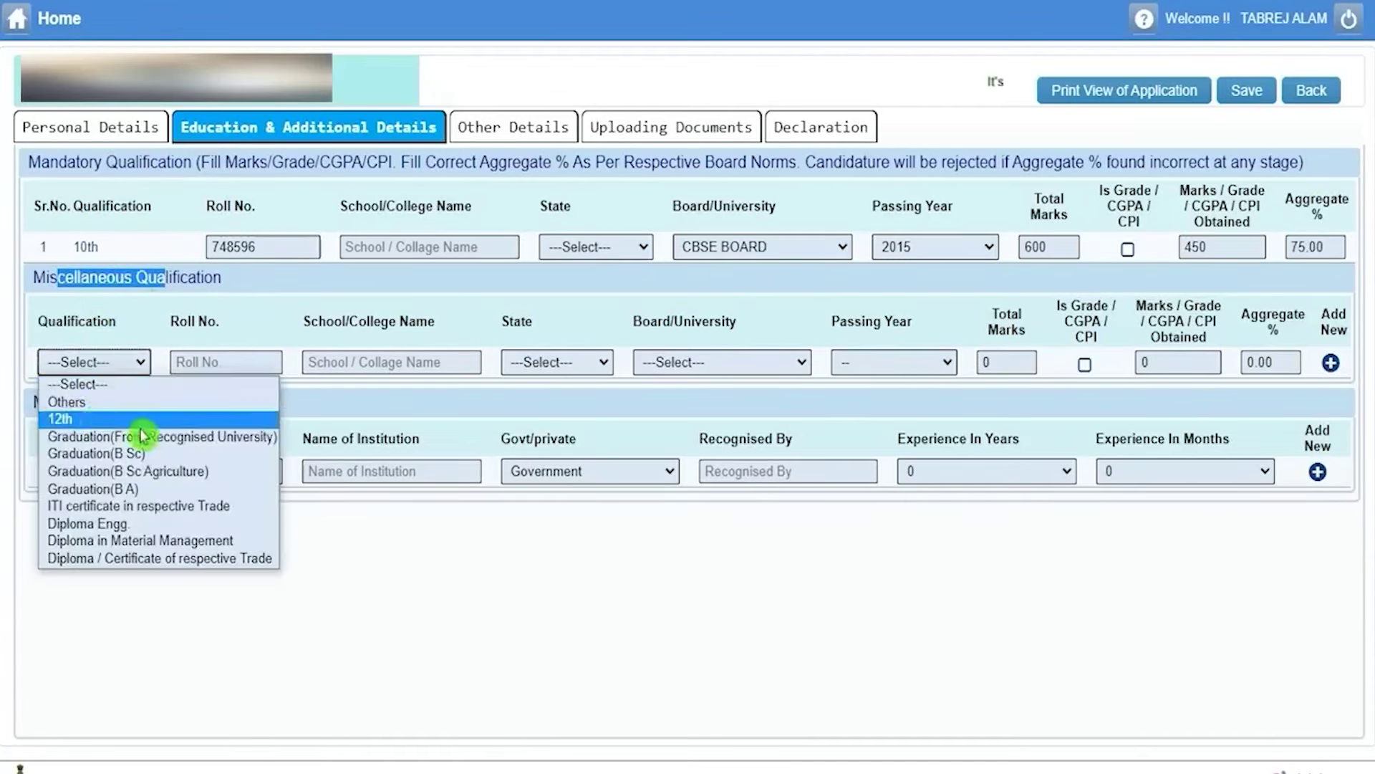
{"action": "left_click", "coordinate": [125, 509]}
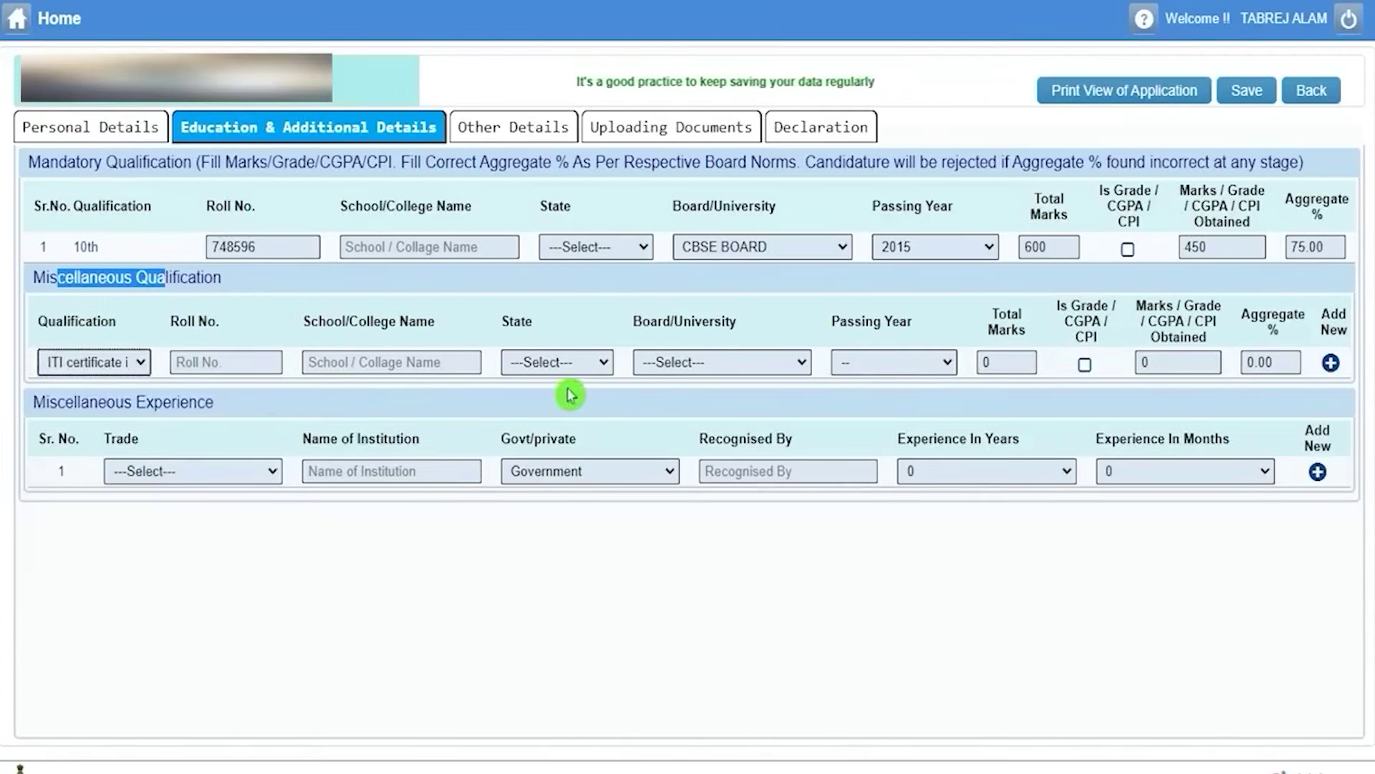
{"action": "left_click_drag", "start_coordinate": [197, 402], "coordinate": [104, 403]}
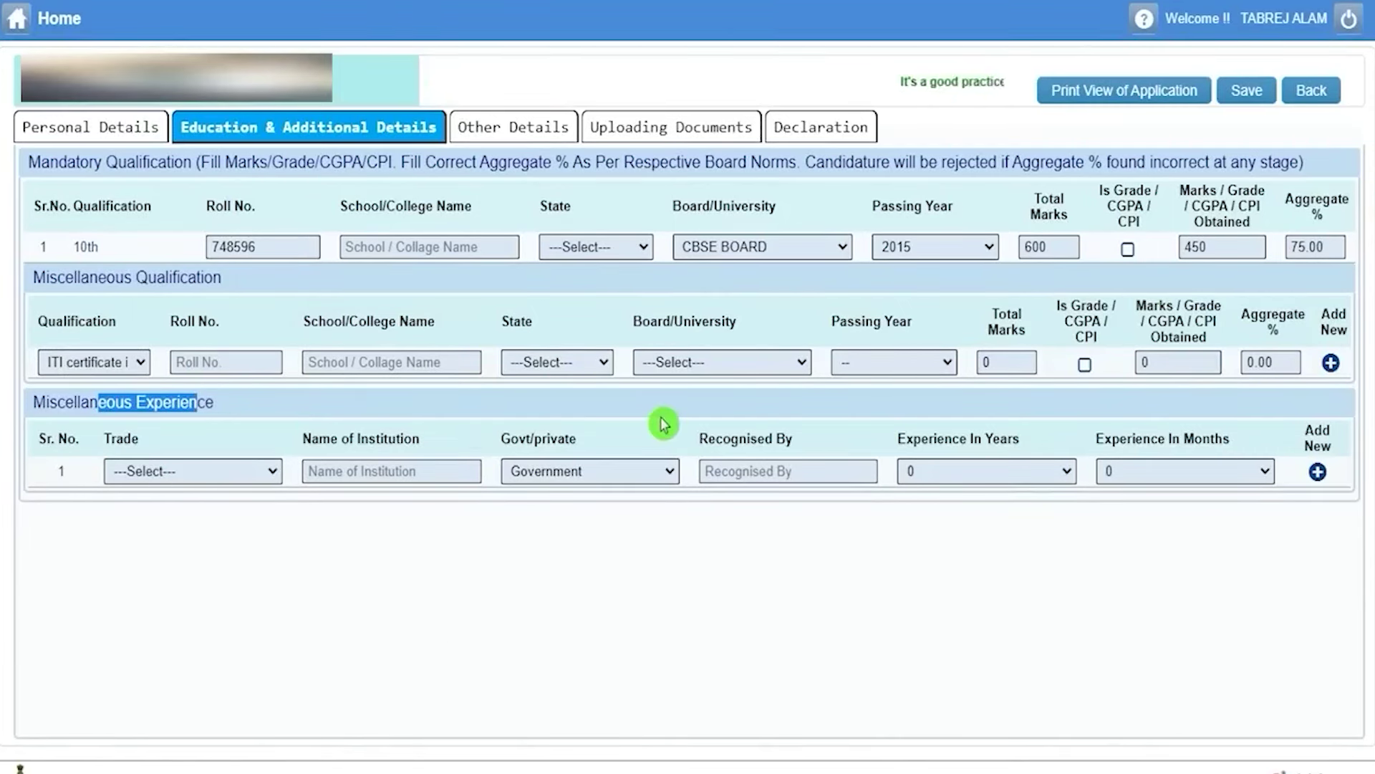
{"action": "left_click", "coordinate": [1246, 91]}
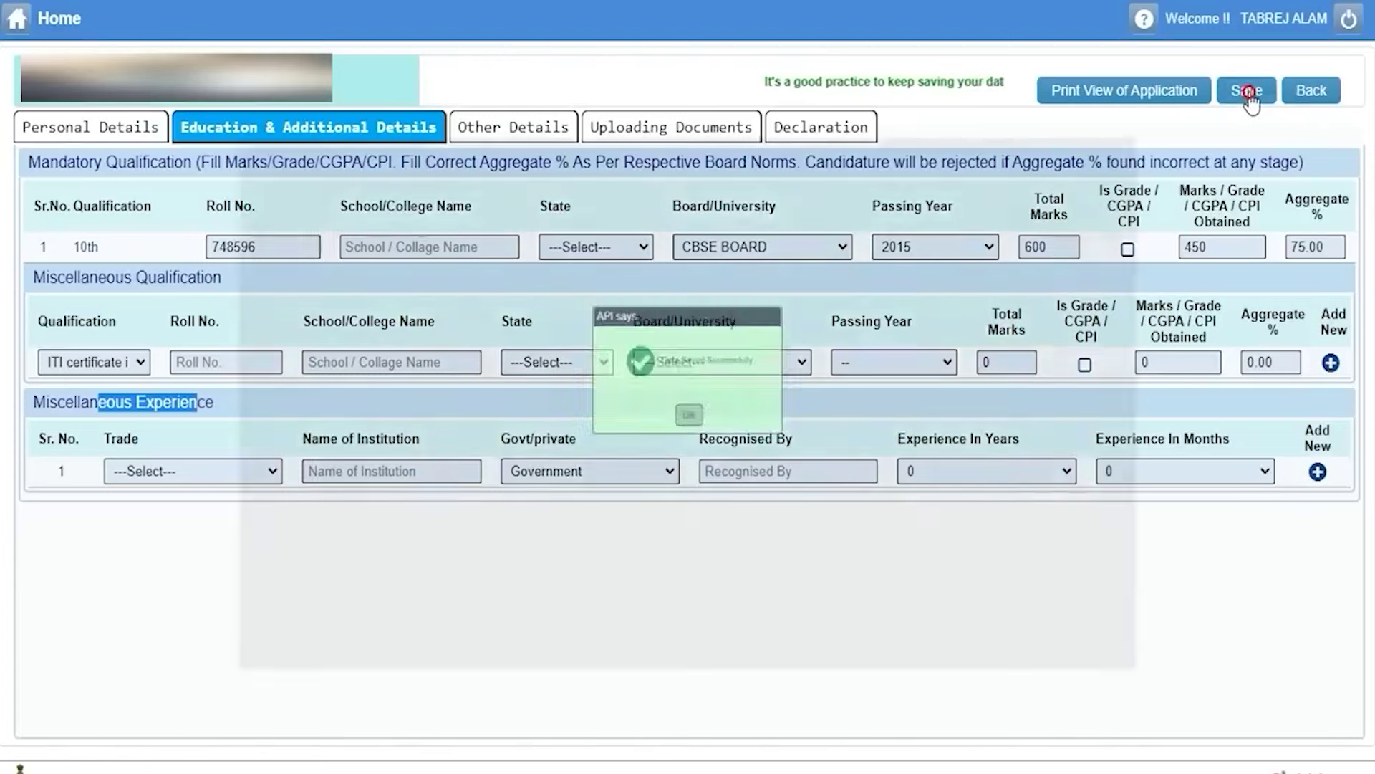
{"action": "left_click", "coordinate": [687, 428]}
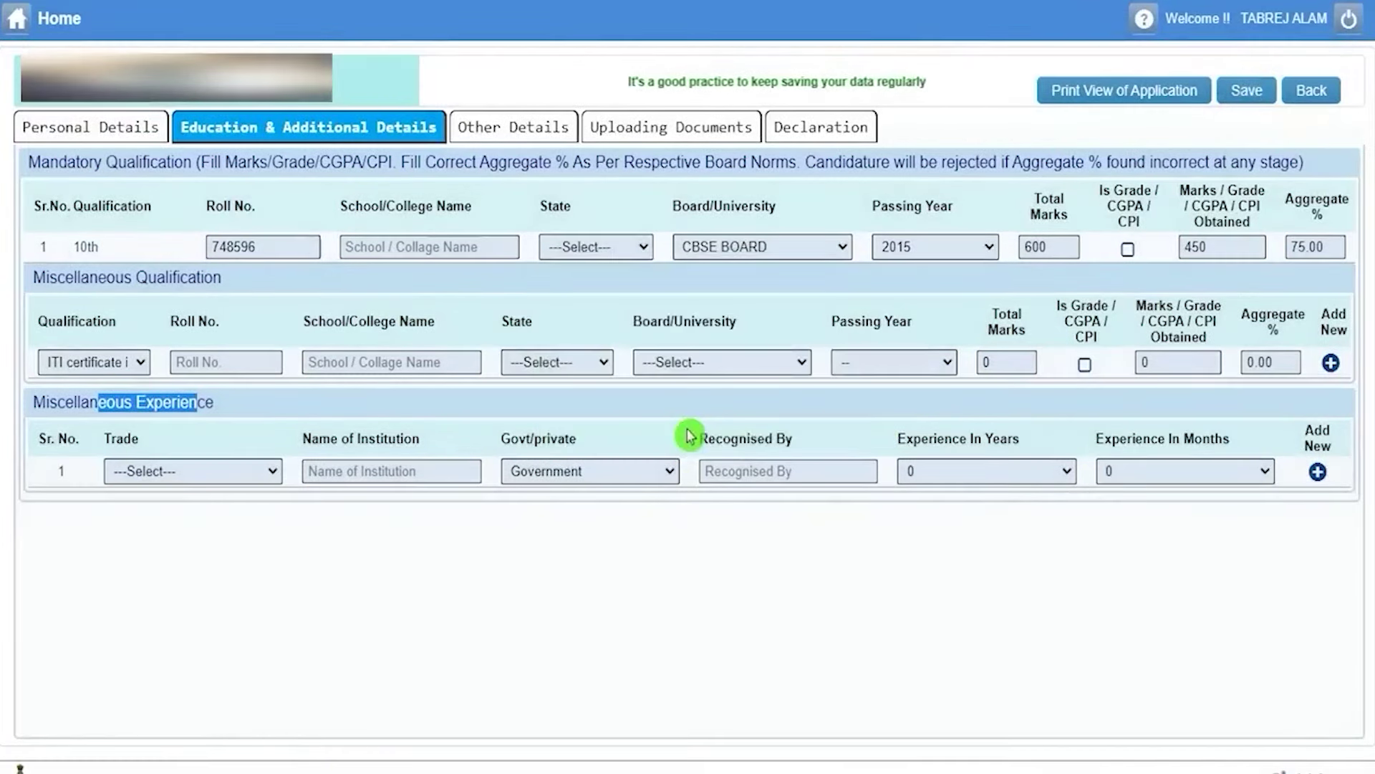
In Other Details, give the OBC certificate its number and an April 2023 issue date.
{"action": "left_click", "coordinate": [513, 136]}
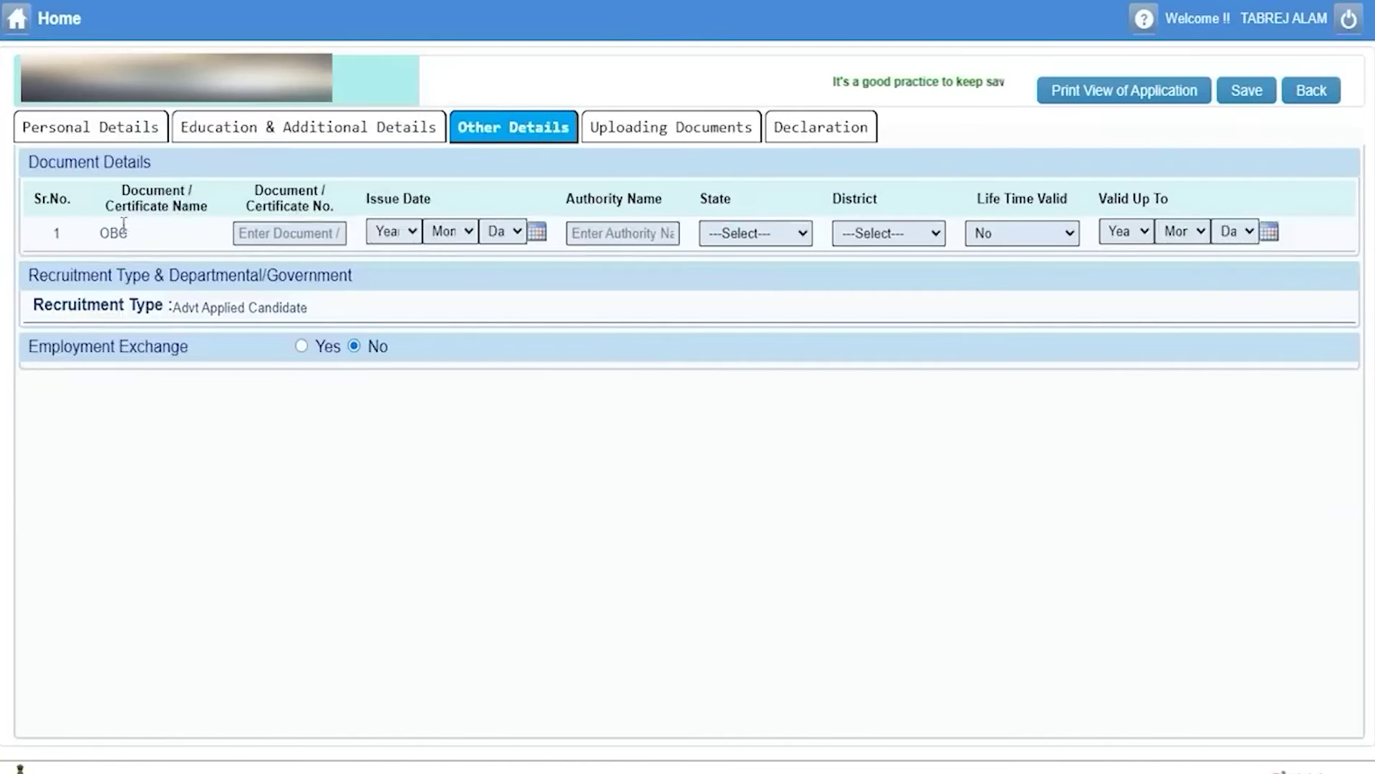
{"action": "left_click_drag", "start_coordinate": [122, 206], "coordinate": [184, 205]}
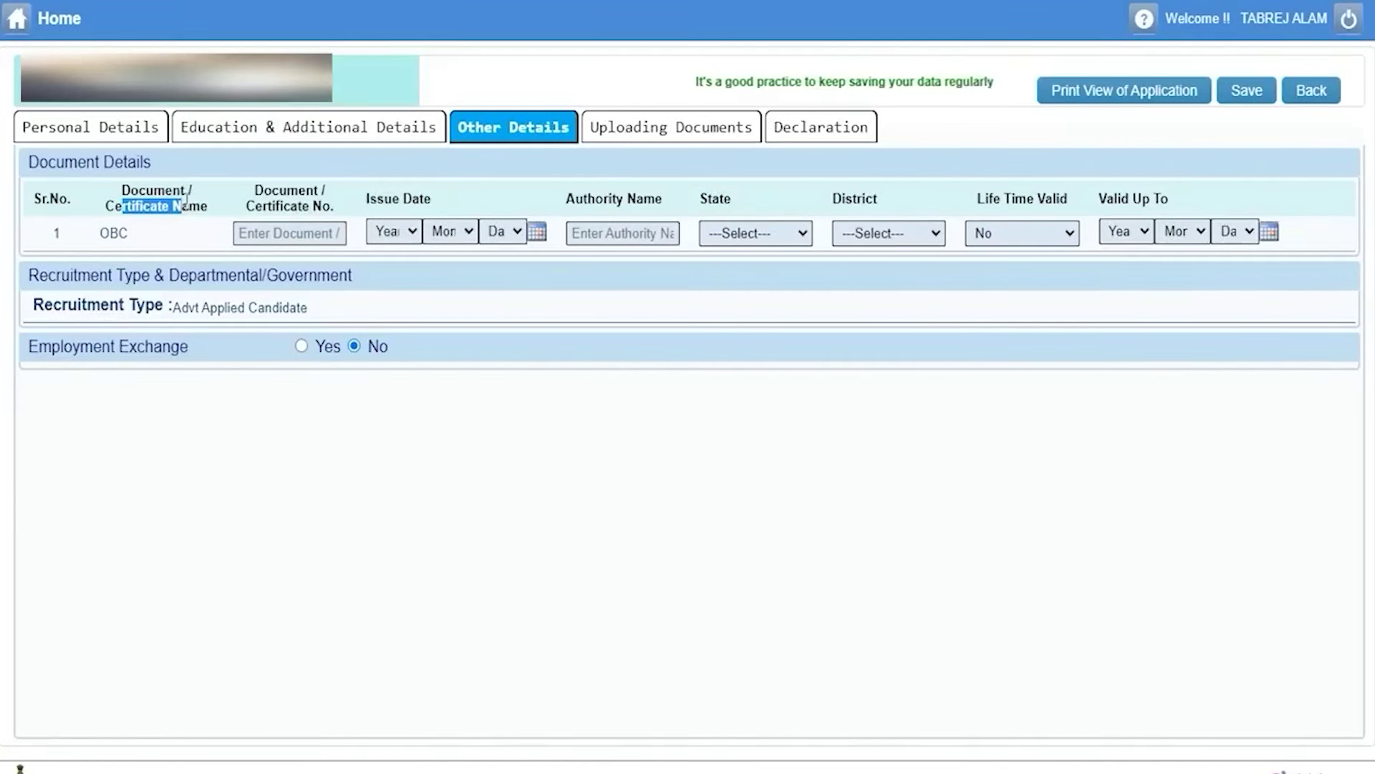
{"action": "left_click", "coordinate": [307, 235]}
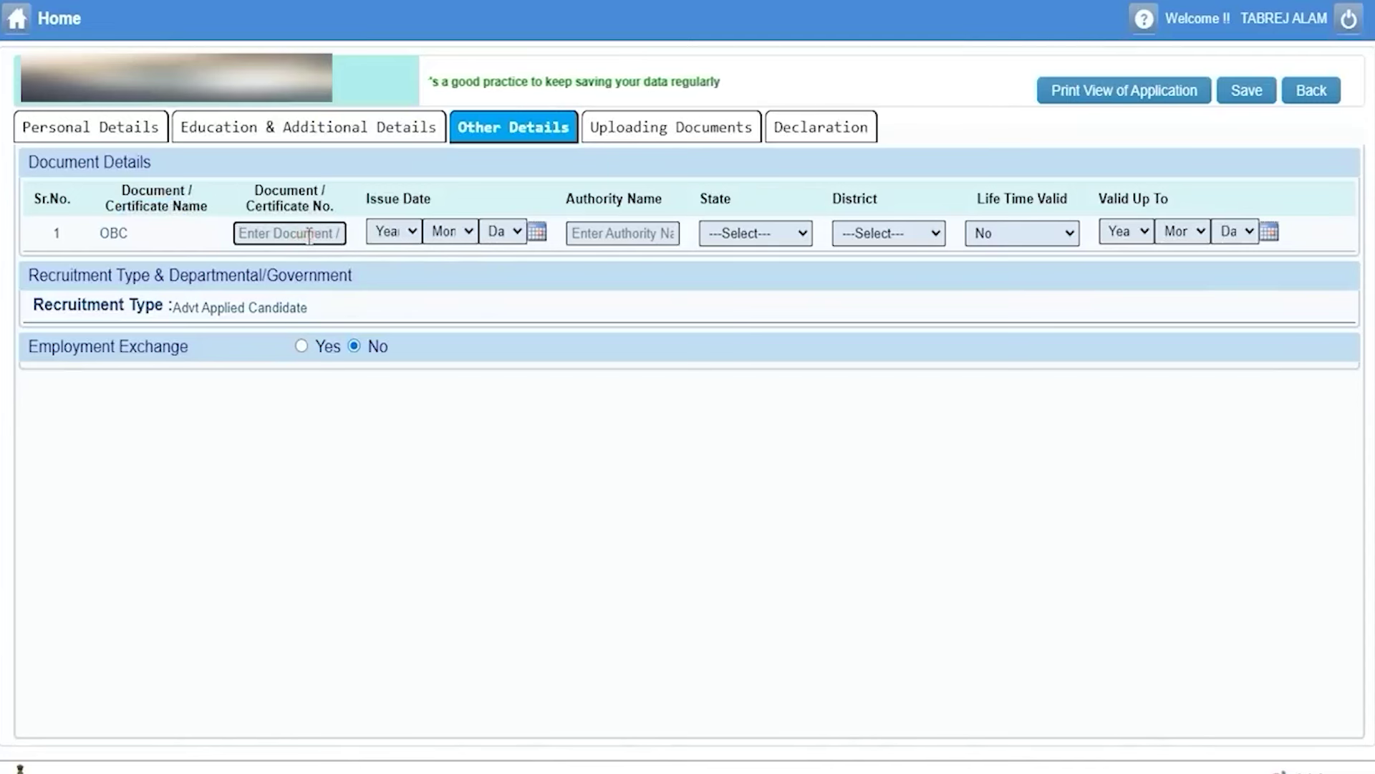
{"action": "left_click", "coordinate": [393, 232]}
{"action": "left_click", "coordinate": [406, 449]}
{"action": "left_click", "coordinate": [451, 232]}
{"action": "left_click", "coordinate": [460, 322]}
{"action": "left_click", "coordinate": [503, 231]}
{"action": "left_click", "coordinate": [514, 360]}
Set the issuing authority to Patwri, state UTTAR PRADESH, district SAHARANPUR.
{"action": "left_click", "coordinate": [635, 233]}
{"action": "type", "text": "Patwri"}
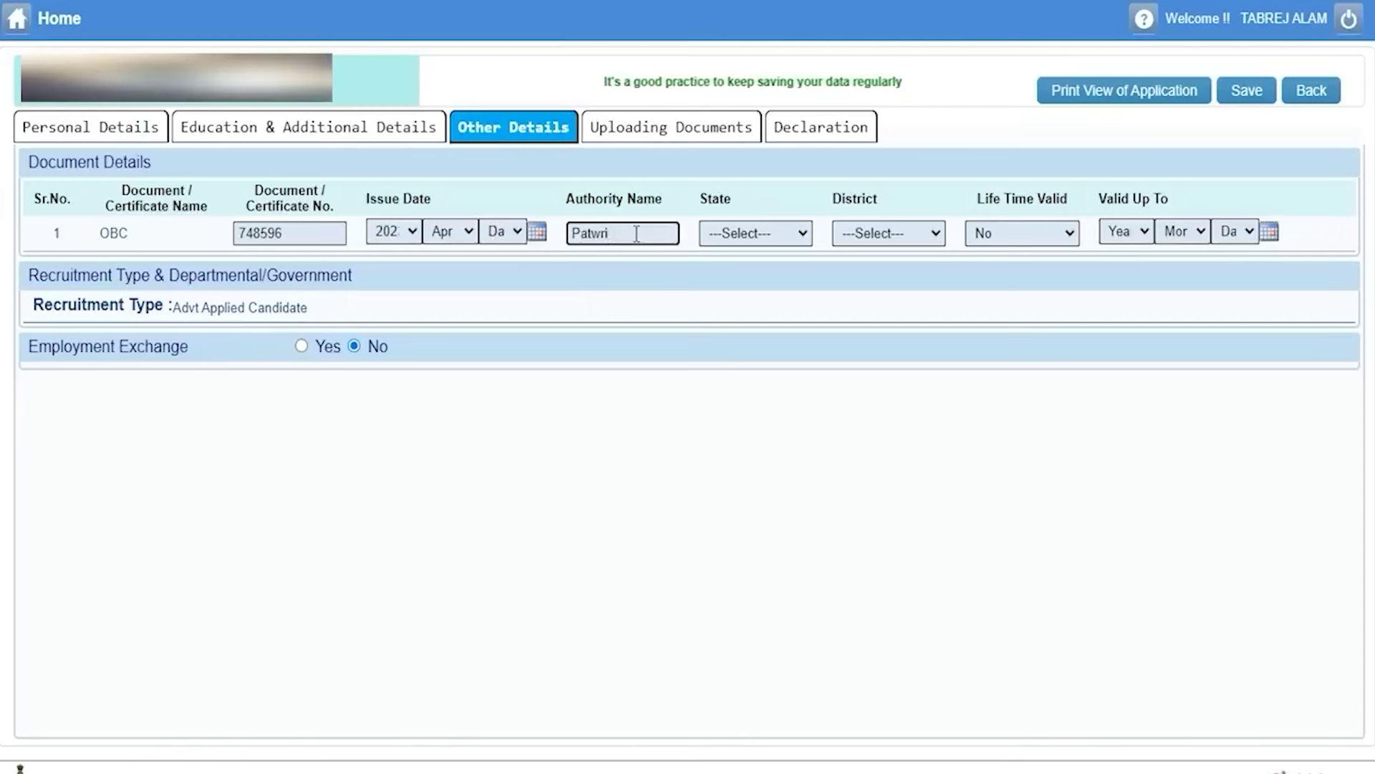
{"action": "left_click", "coordinate": [793, 236]}
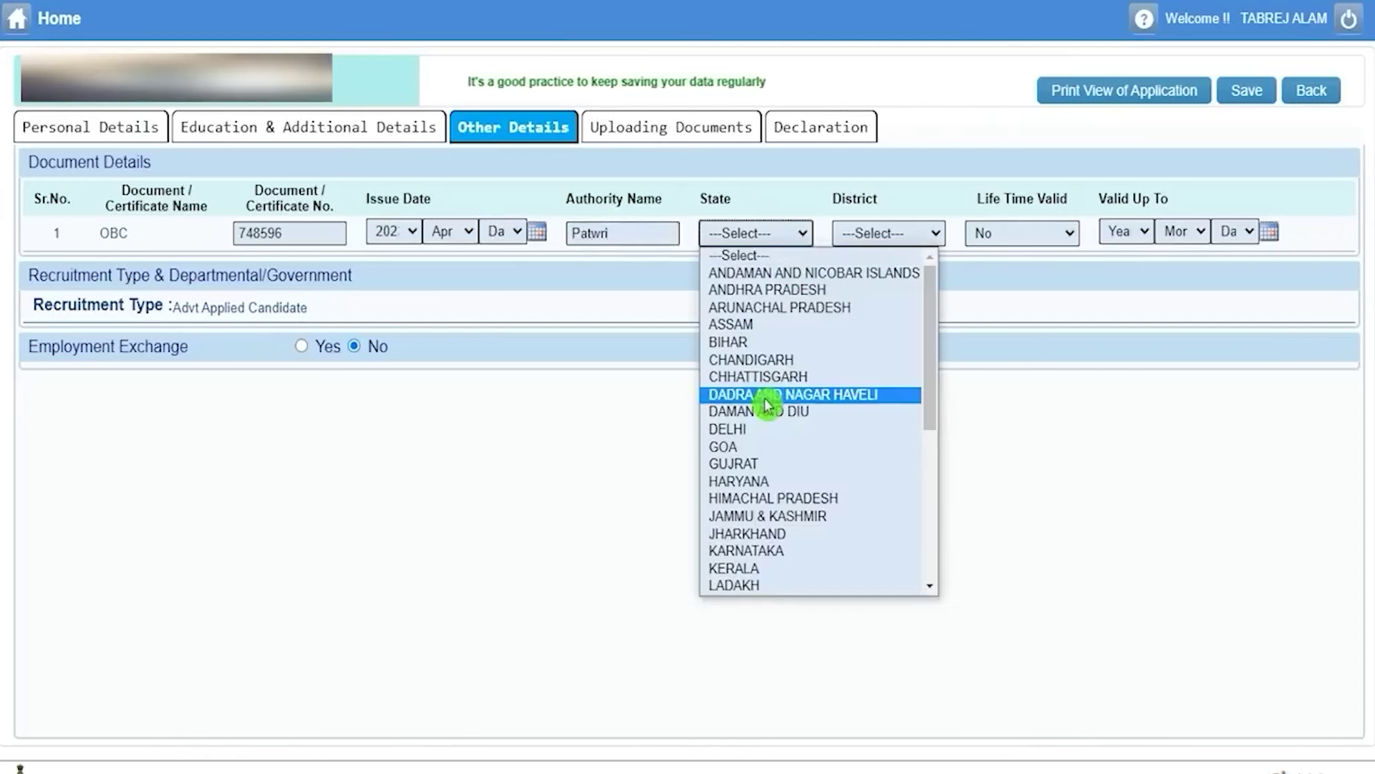
{"action": "key", "text": "u"}
{"action": "key", "text": "Return"}
{"action": "left_click", "coordinate": [894, 236]}
{"action": "key", "text": "s"}
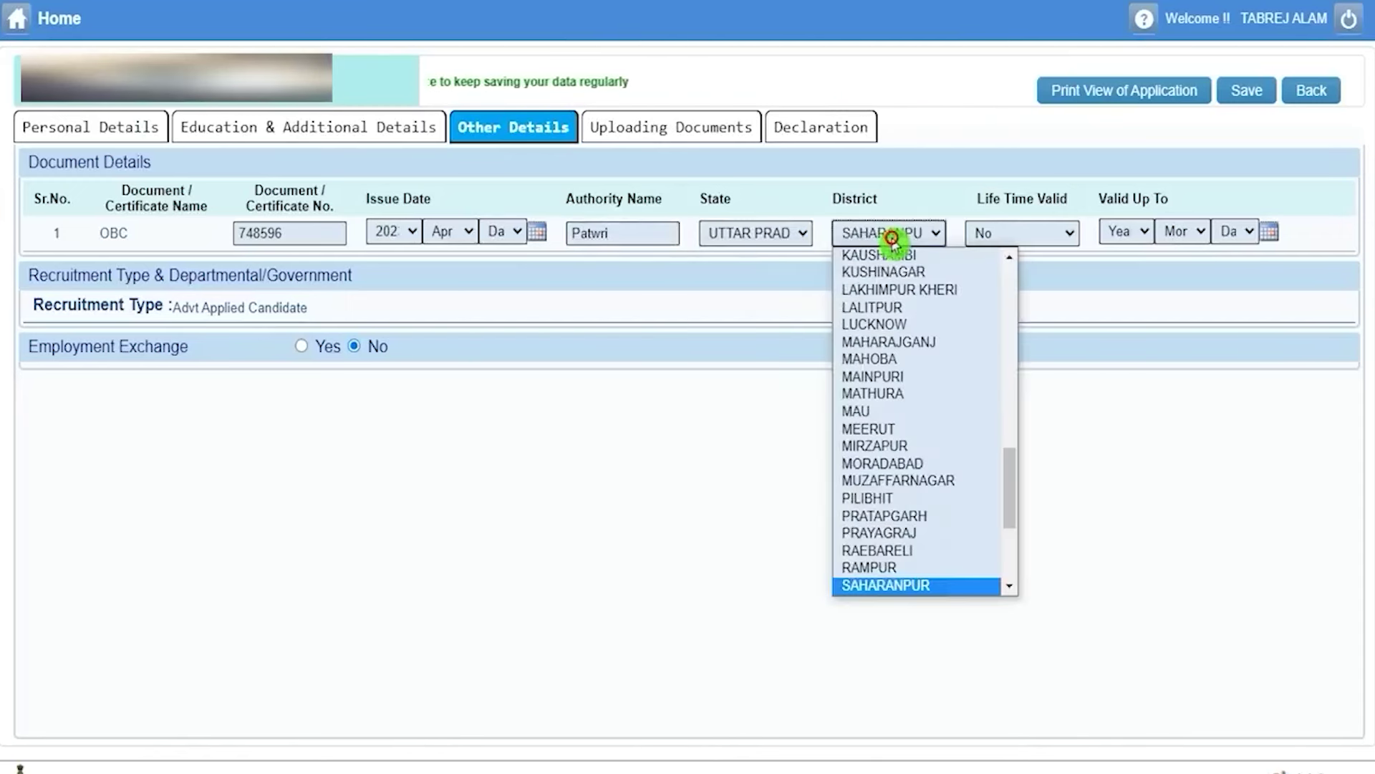
{"action": "key", "text": "Return"}
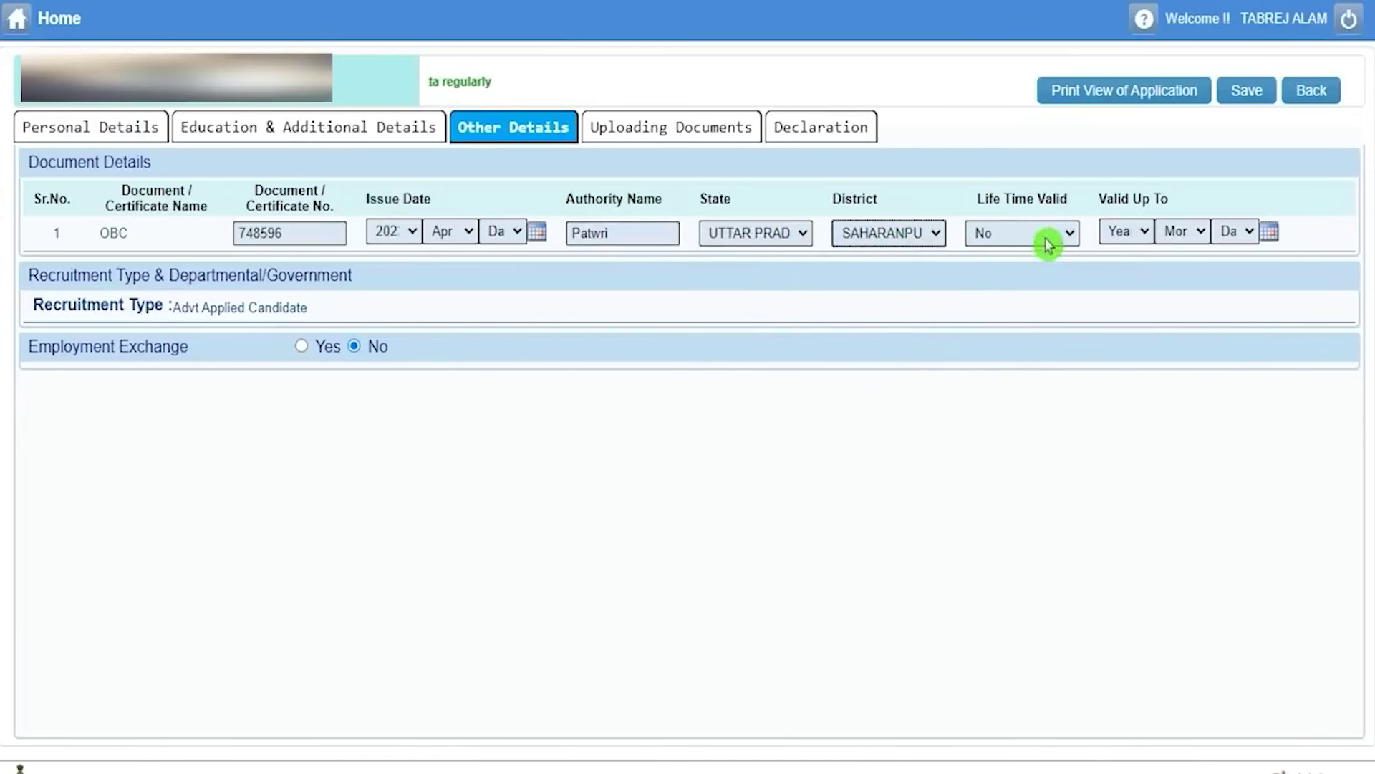
Mark the OBC certificate as valid for lifetime (Yes).
{"action": "left_click", "coordinate": [1046, 238]}
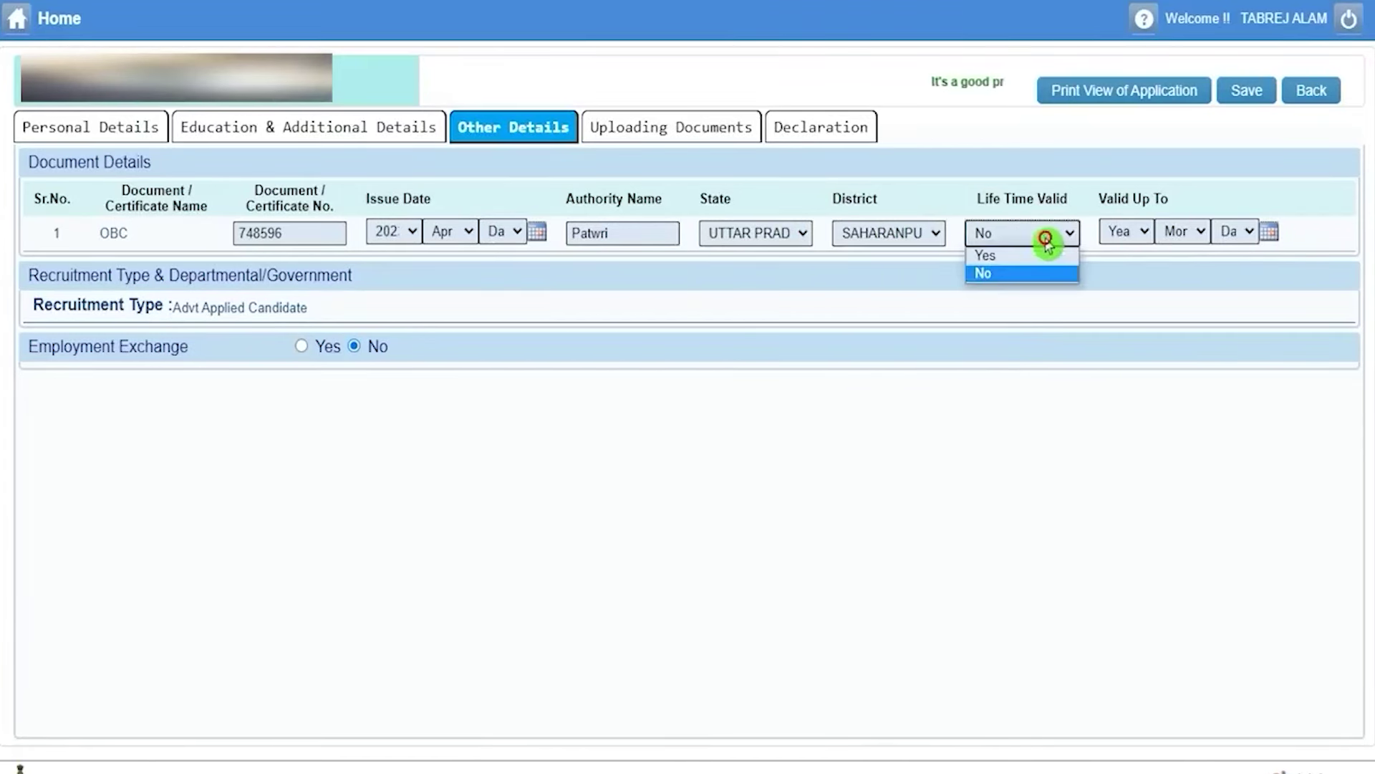
{"action": "left_click", "coordinate": [1031, 256]}
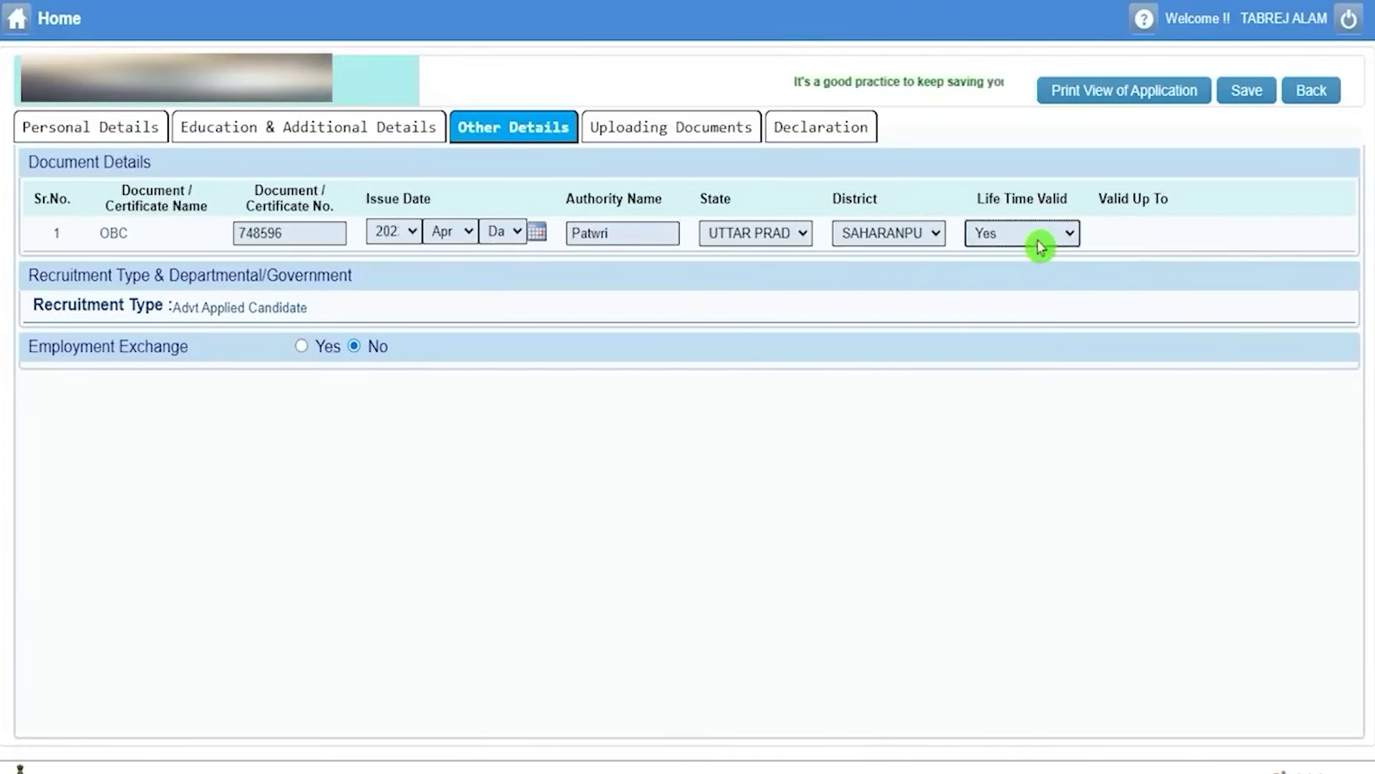
{"action": "left_click", "coordinate": [1040, 247]}
{"action": "left_click", "coordinate": [1002, 277]}
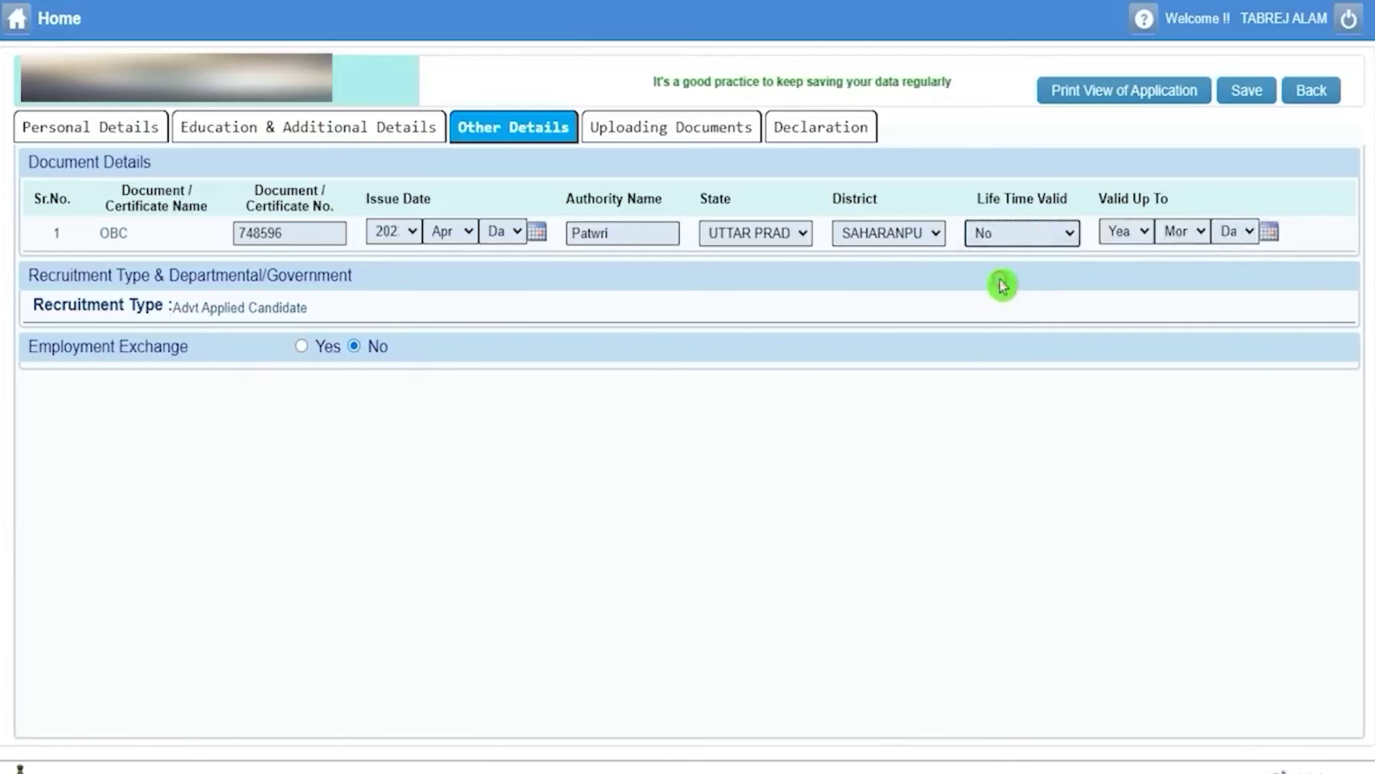
{"action": "left_click", "coordinate": [1125, 235]}
{"action": "left_click", "coordinate": [1176, 234]}
{"action": "left_click", "coordinate": [1231, 233]}
{"action": "left_click", "coordinate": [1146, 235]}
{"action": "left_click", "coordinate": [1051, 235]}
{"action": "left_click", "coordinate": [1010, 258]}
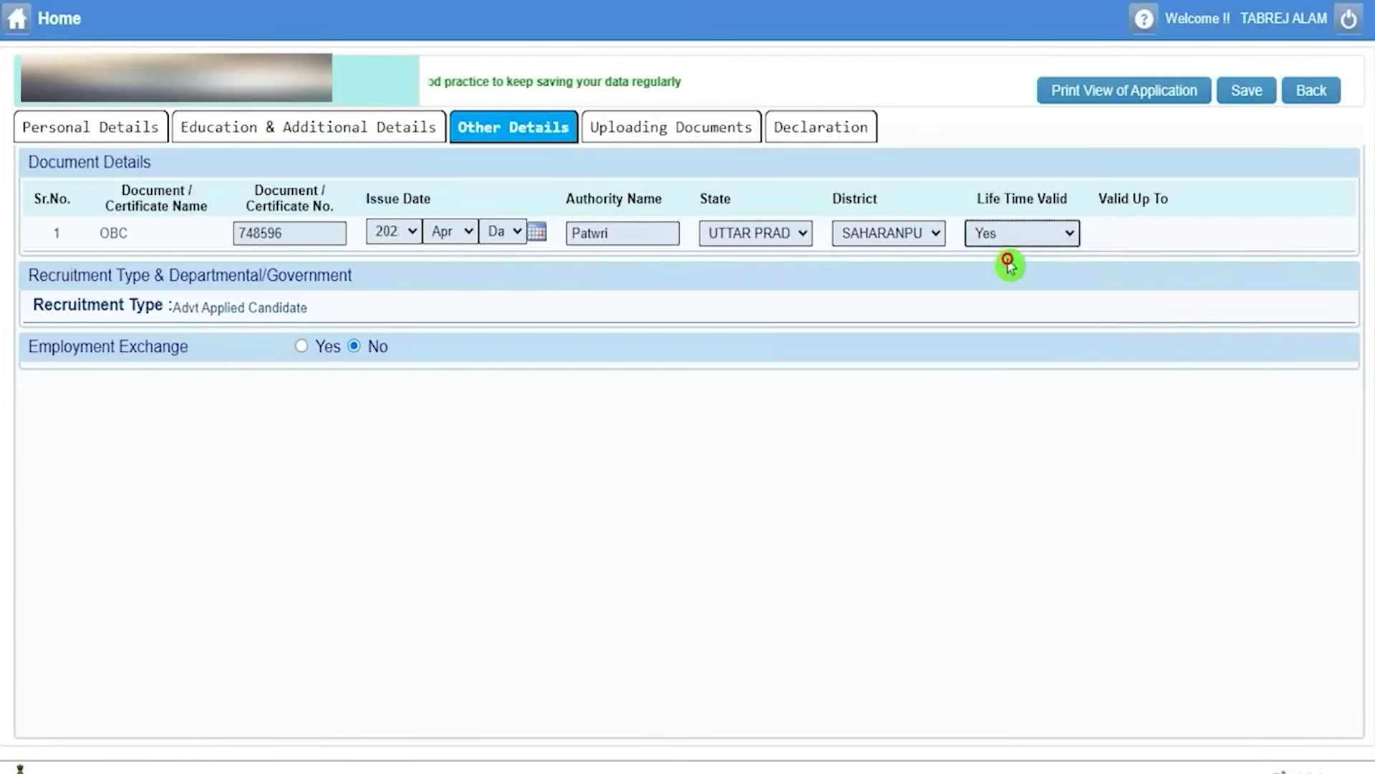
Set Employment Exchange to Yes and look over its registration, name, state, district and address fields.
{"action": "left_click_drag", "start_coordinate": [44, 348], "coordinate": [95, 349]}
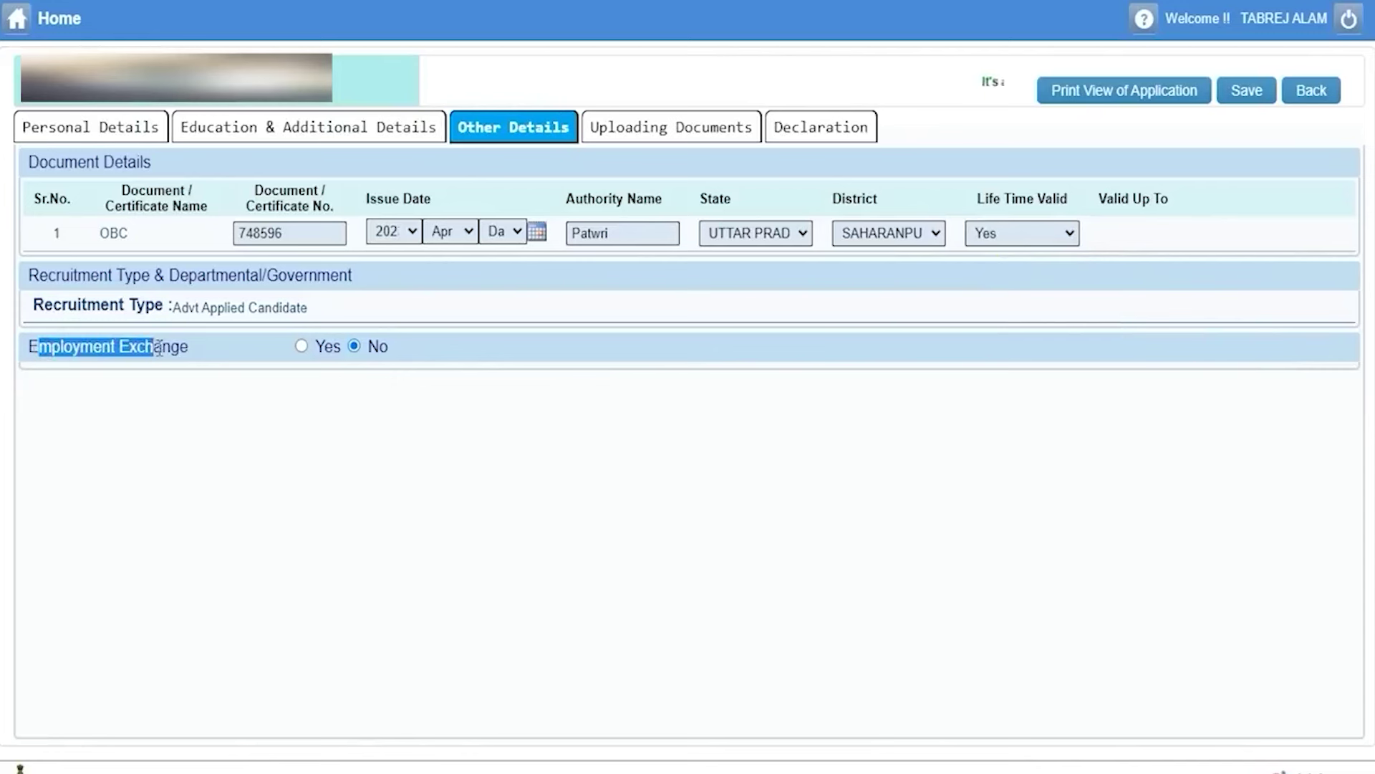
{"action": "left_click", "coordinate": [301, 347]}
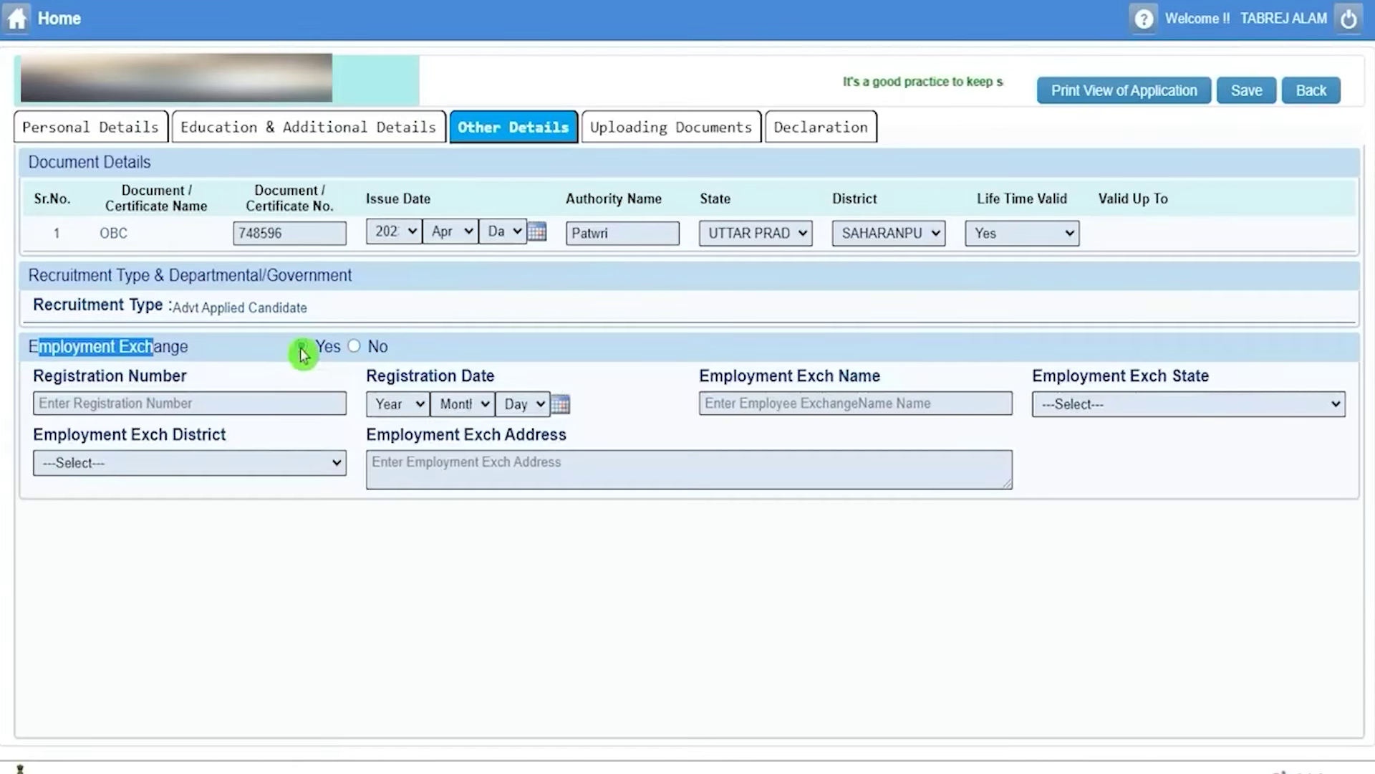
{"action": "left_click", "coordinate": [230, 401]}
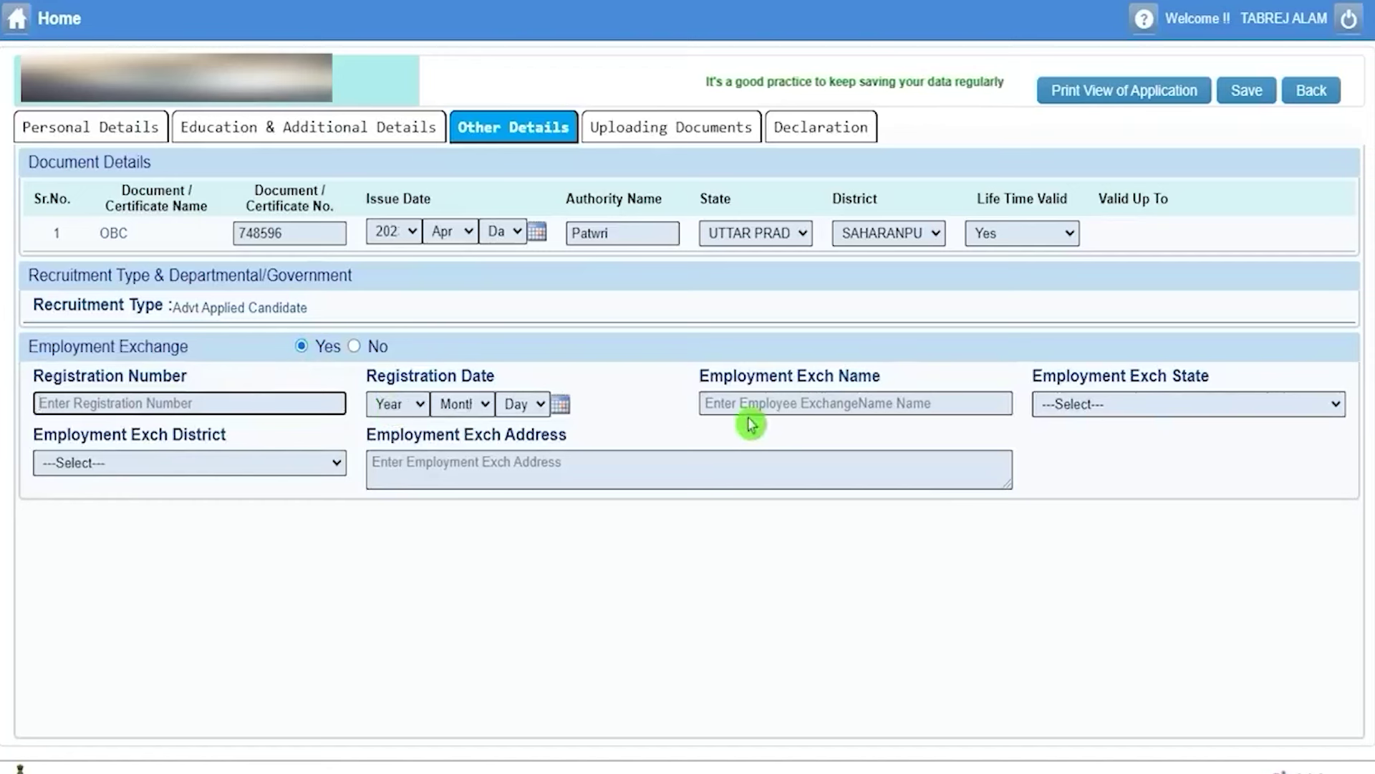
{"action": "left_click", "coordinate": [808, 403]}
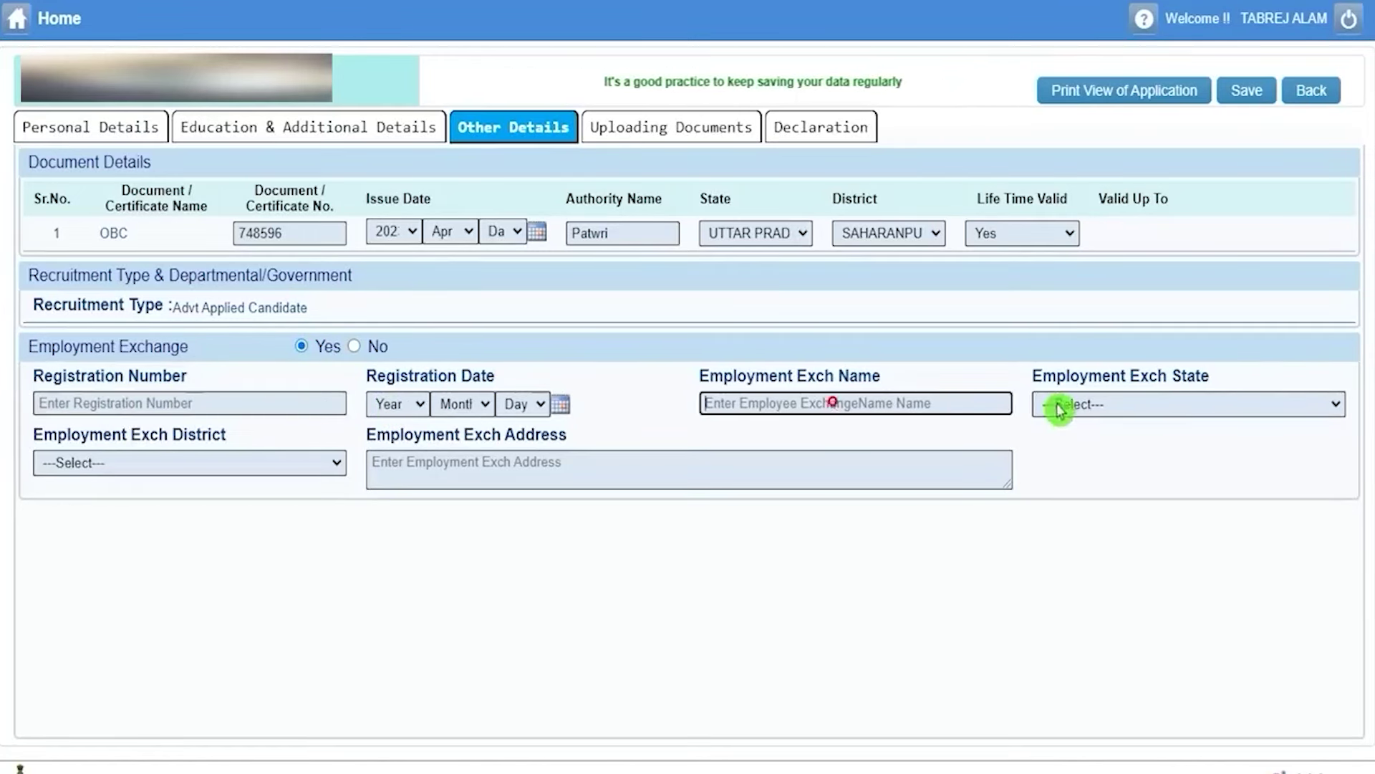
{"action": "left_click", "coordinate": [1139, 414]}
{"action": "left_click", "coordinate": [1139, 410]}
{"action": "left_click", "coordinate": [222, 472]}
{"action": "left_click", "coordinate": [215, 470]}
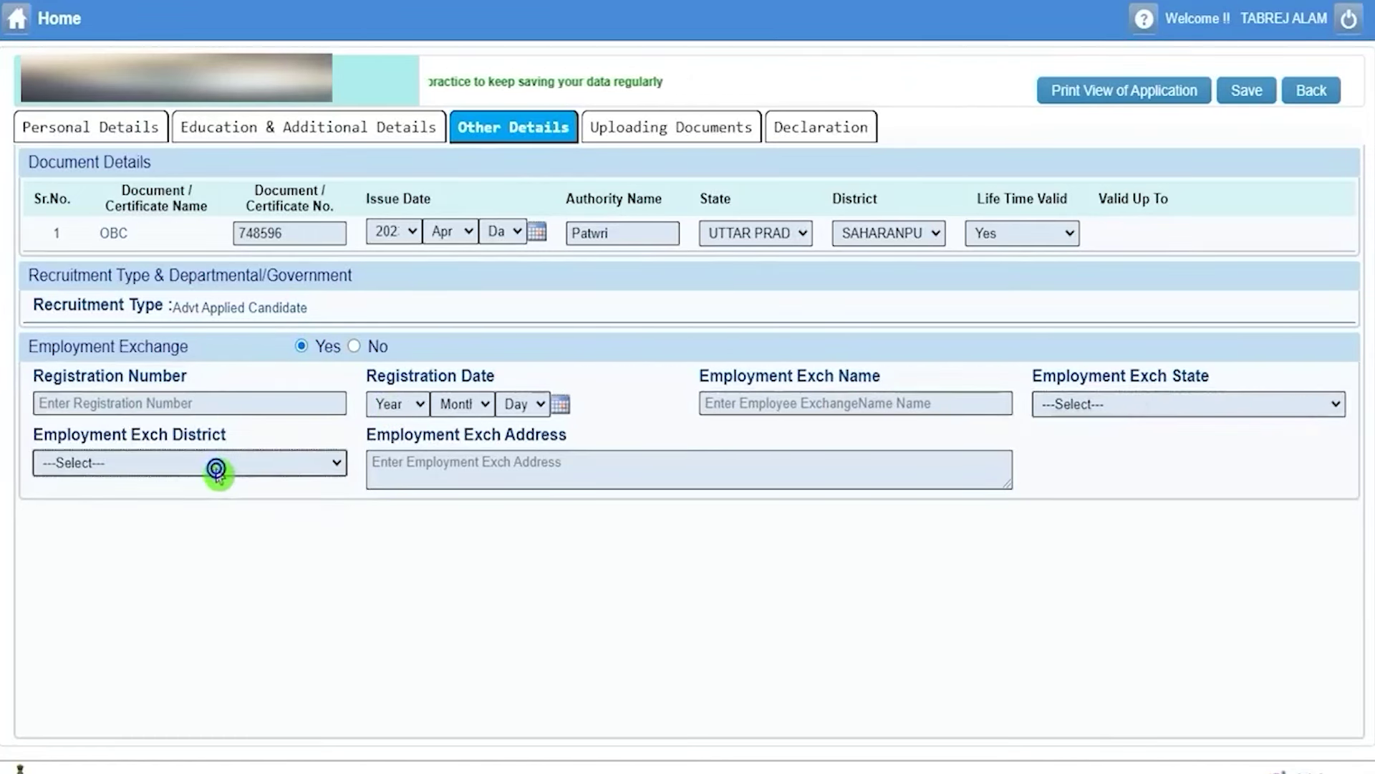
{"action": "left_click", "coordinate": [463, 467]}
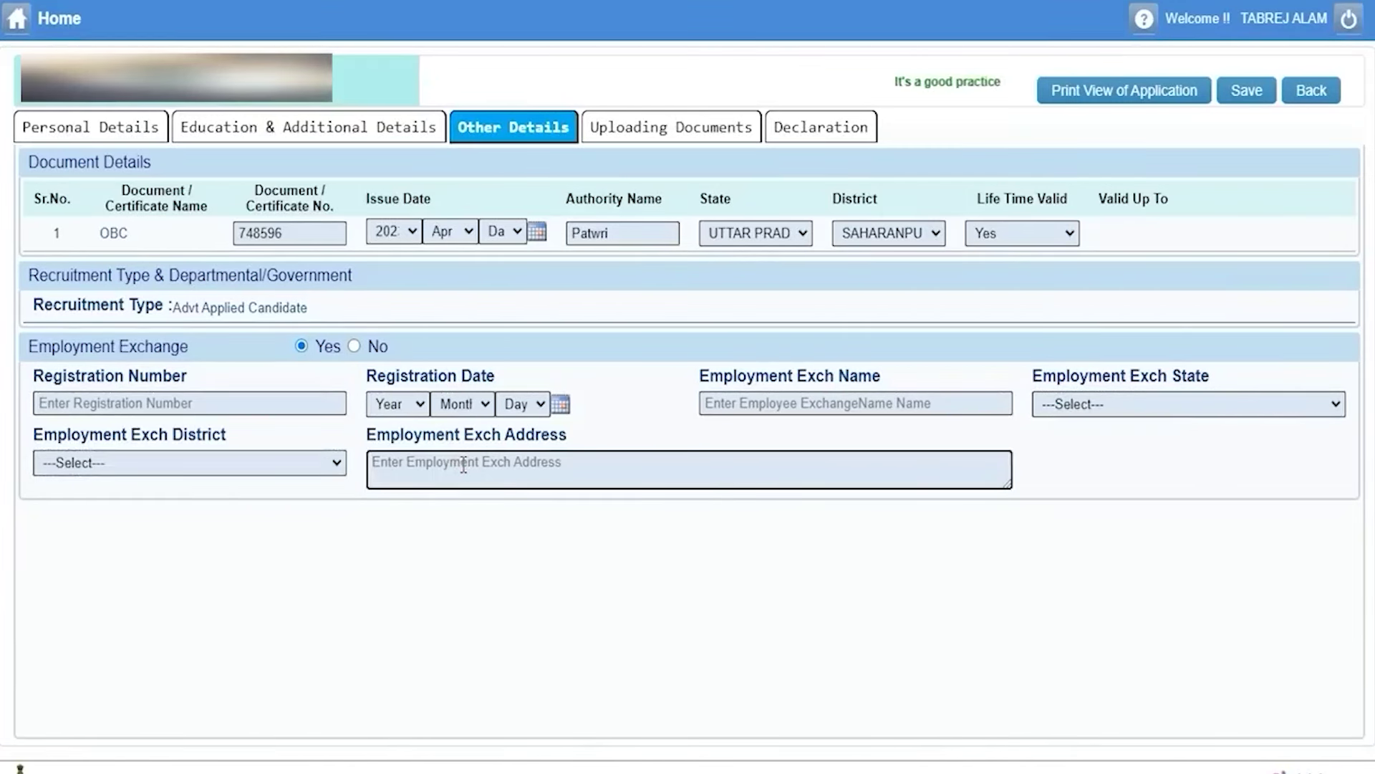
Set Employment Exchange back to No and save the other details.
{"action": "left_click_drag", "start_coordinate": [53, 348], "coordinate": [353, 351]}
{"action": "left_click", "coordinate": [354, 348]}
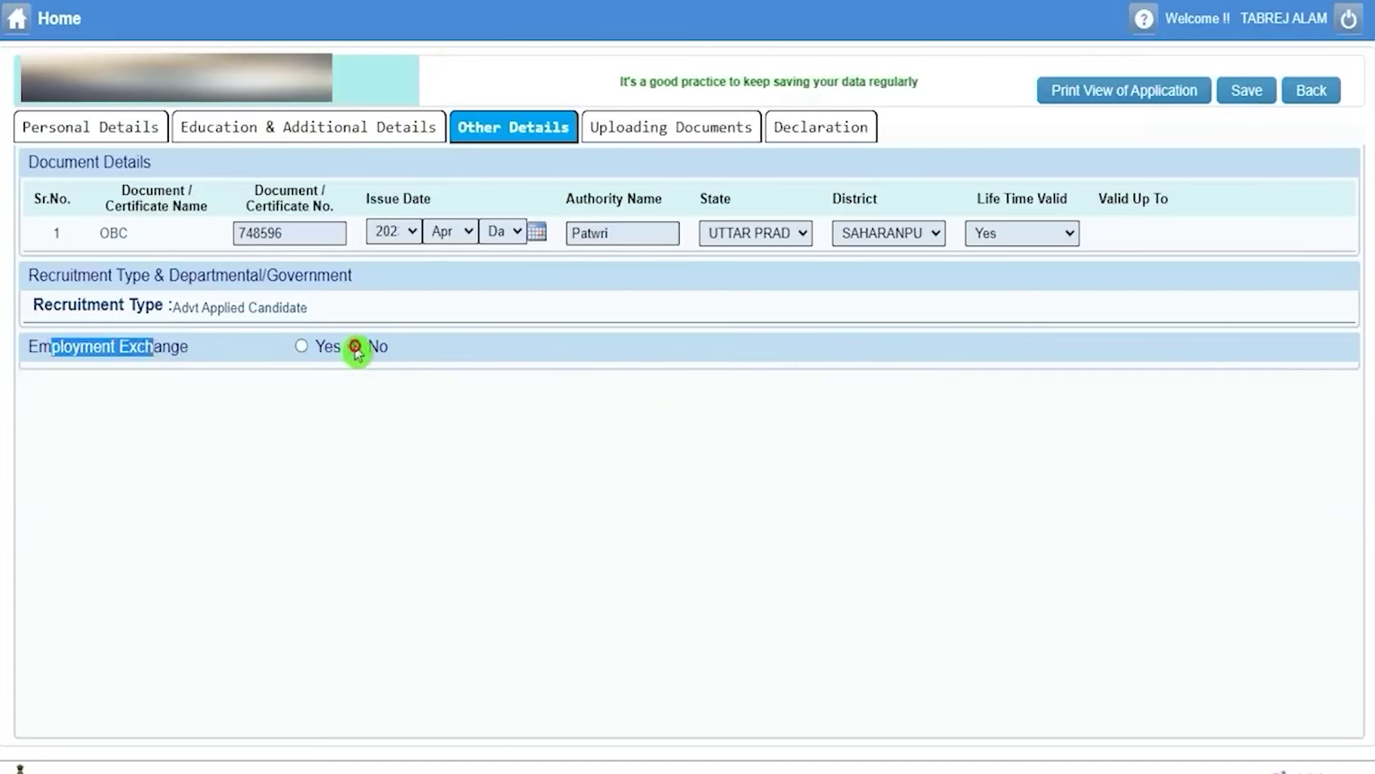
{"action": "left_click", "coordinate": [1247, 91]}
{"action": "left_click", "coordinate": [690, 422]}
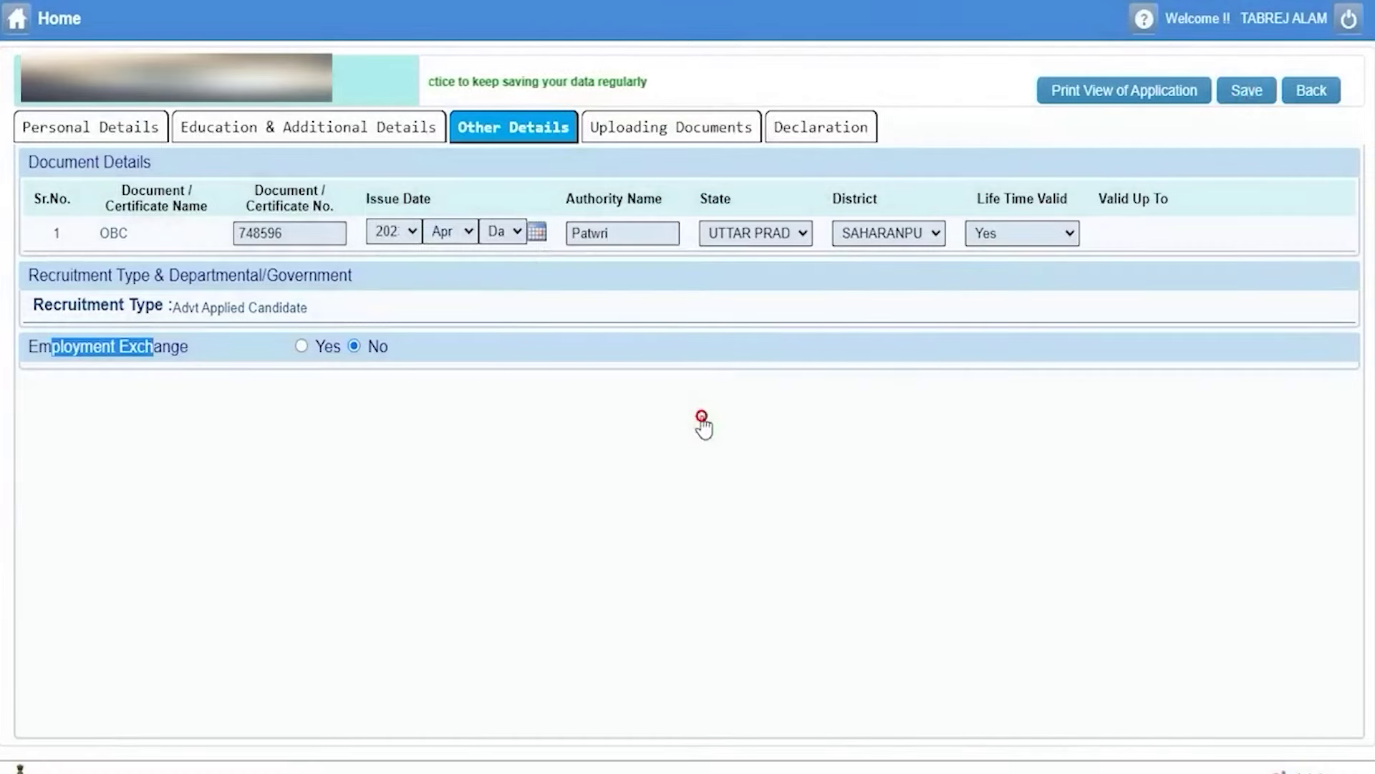
{"action": "left_click", "coordinate": [692, 131]}
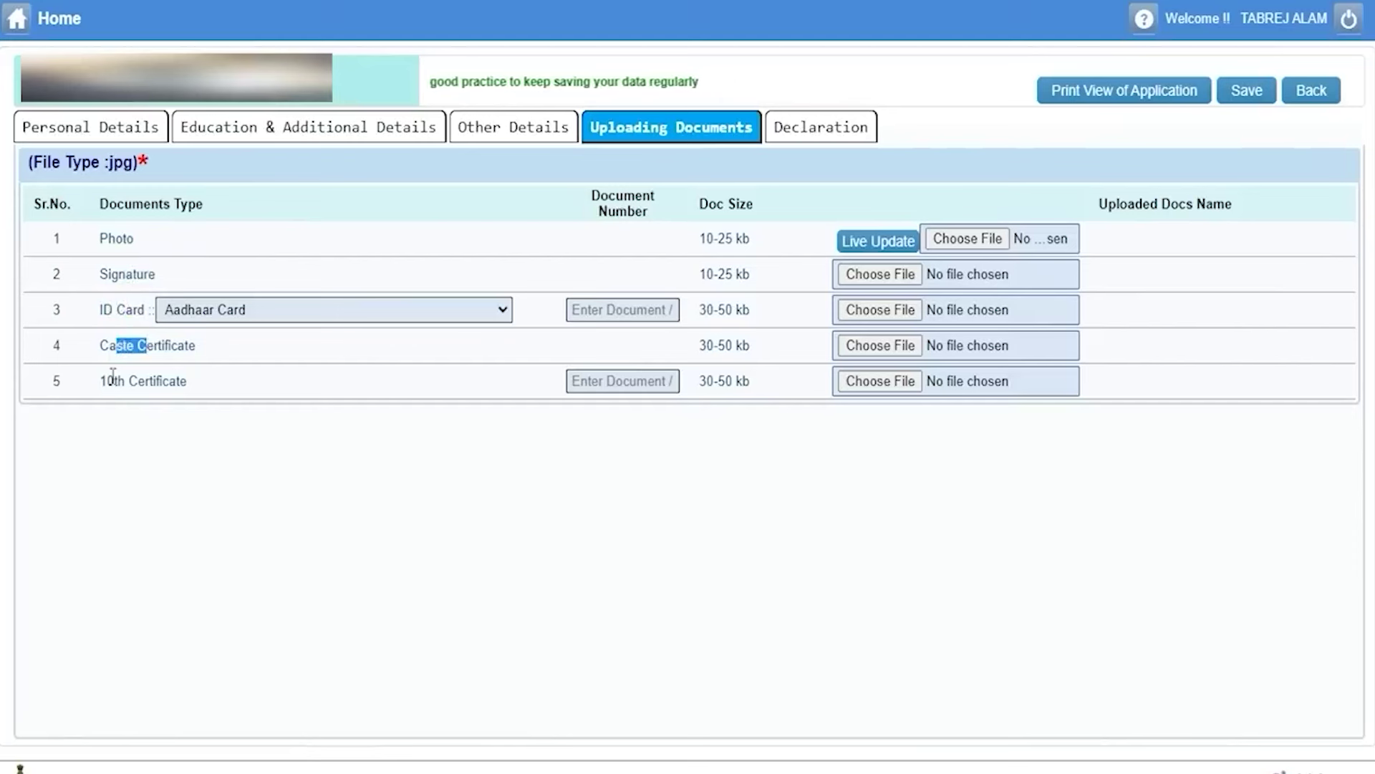
{"action": "left_click_drag", "start_coordinate": [108, 380], "coordinate": [158, 387]}
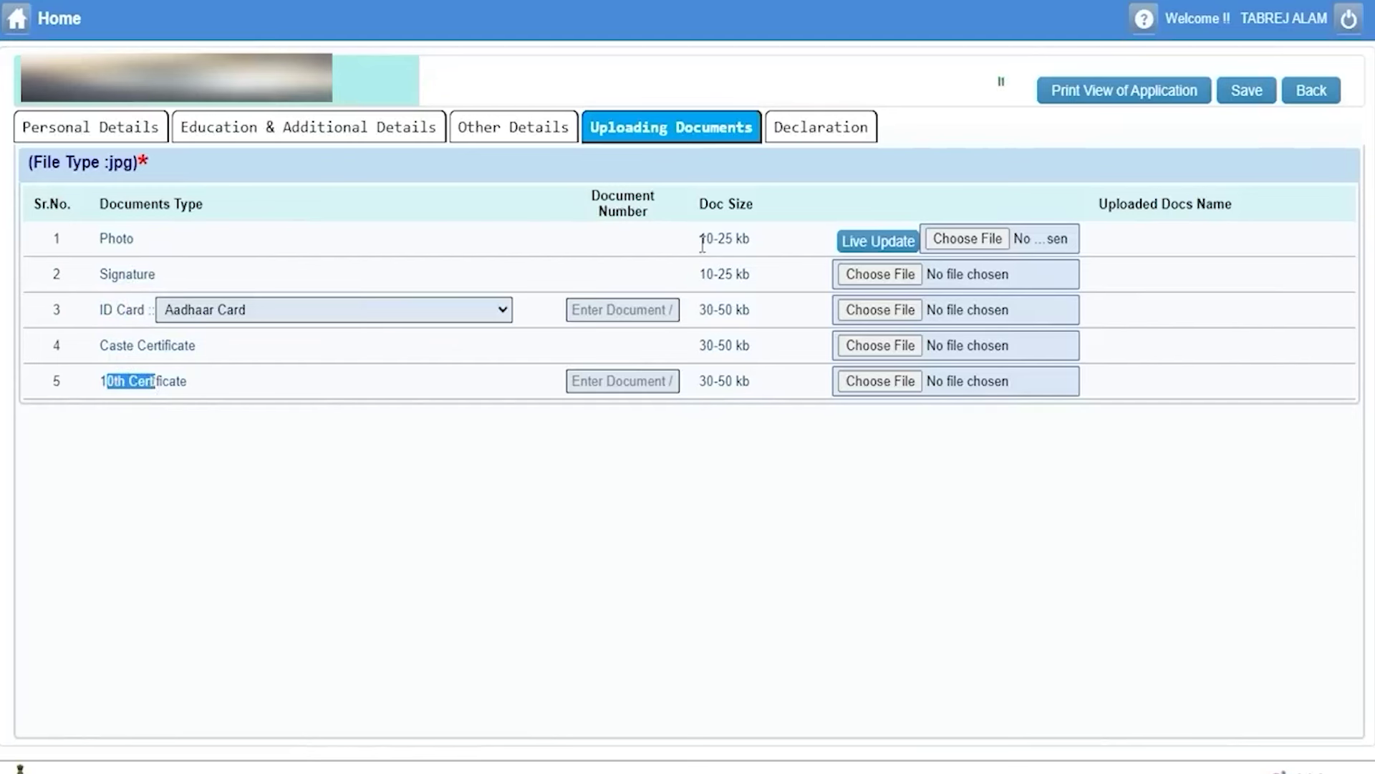
{"action": "mouse_move", "coordinate": [713, 308]}
{"action": "left_mouse_down"}
{"action": "mouse_move", "coordinate": [729, 354]}
{"action": "mouse_move", "coordinate": [707, 381]}
{"action": "mouse_move", "coordinate": [746, 386]}
{"action": "left_mouse_up"}
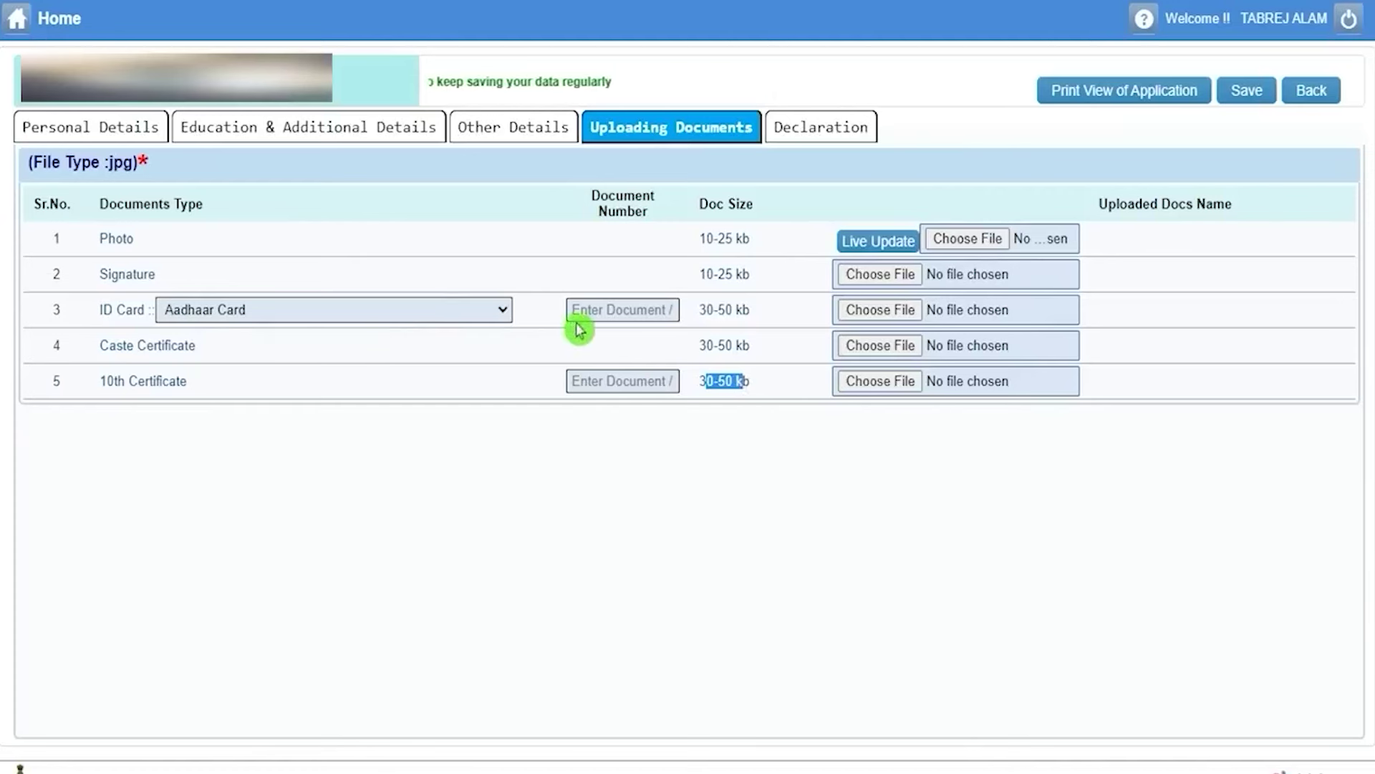
{"action": "left_click", "coordinate": [604, 309]}
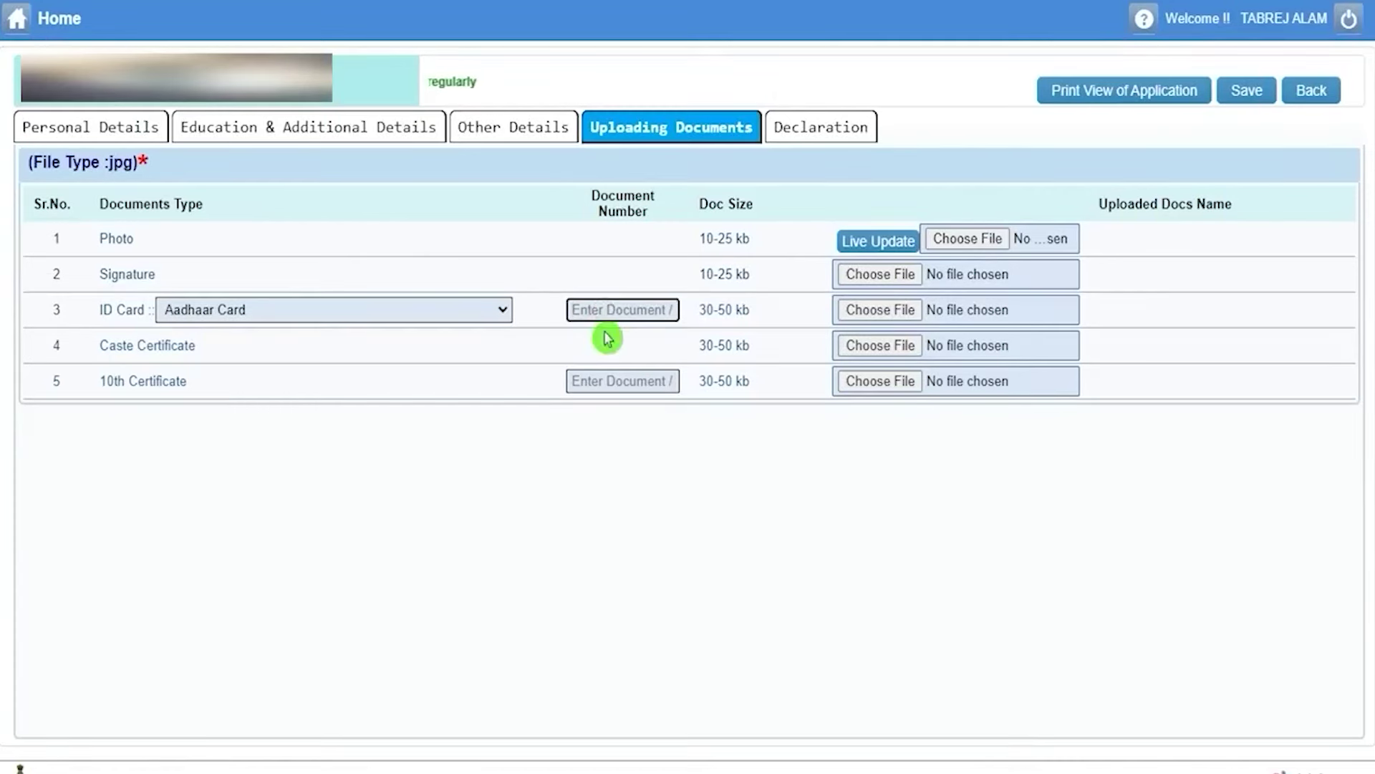
{"action": "left_click", "coordinate": [601, 380]}
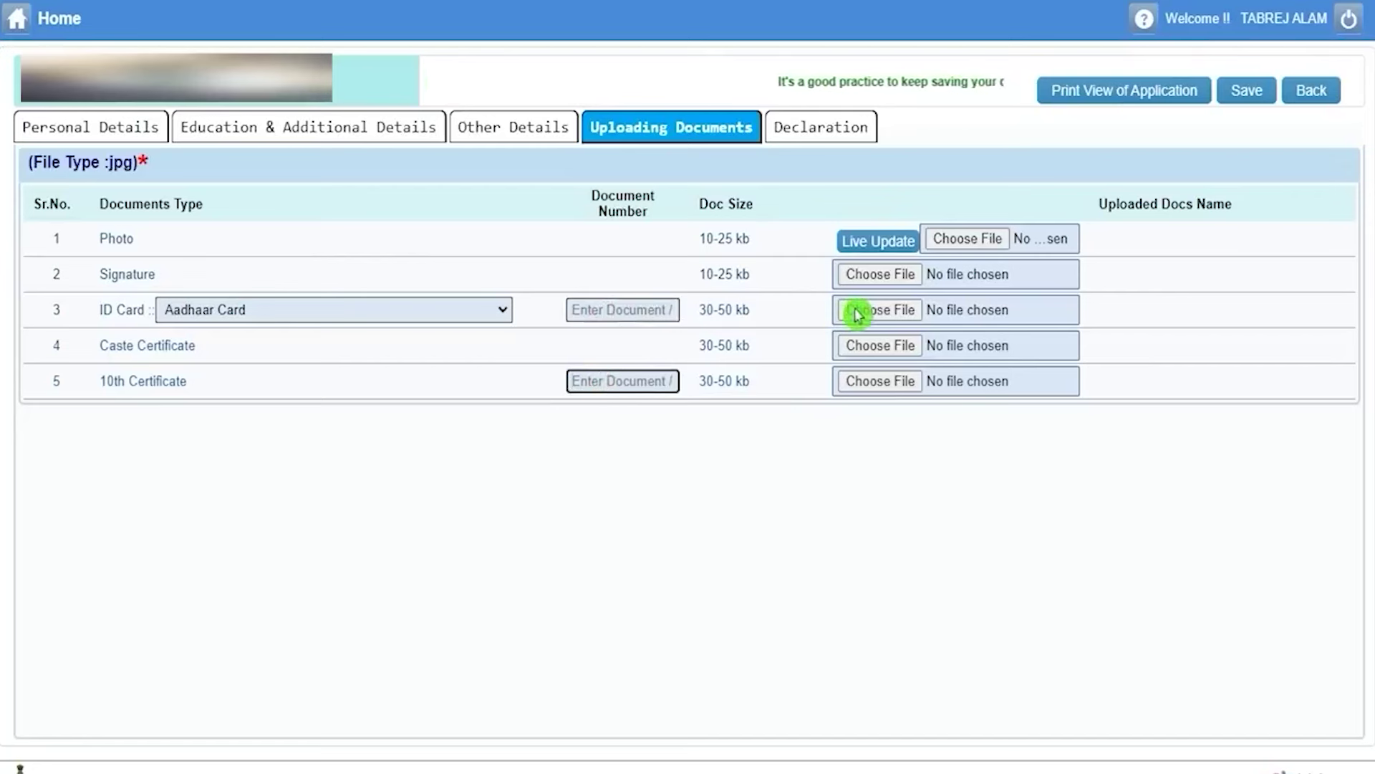
{"action": "left_click", "coordinate": [958, 243]}
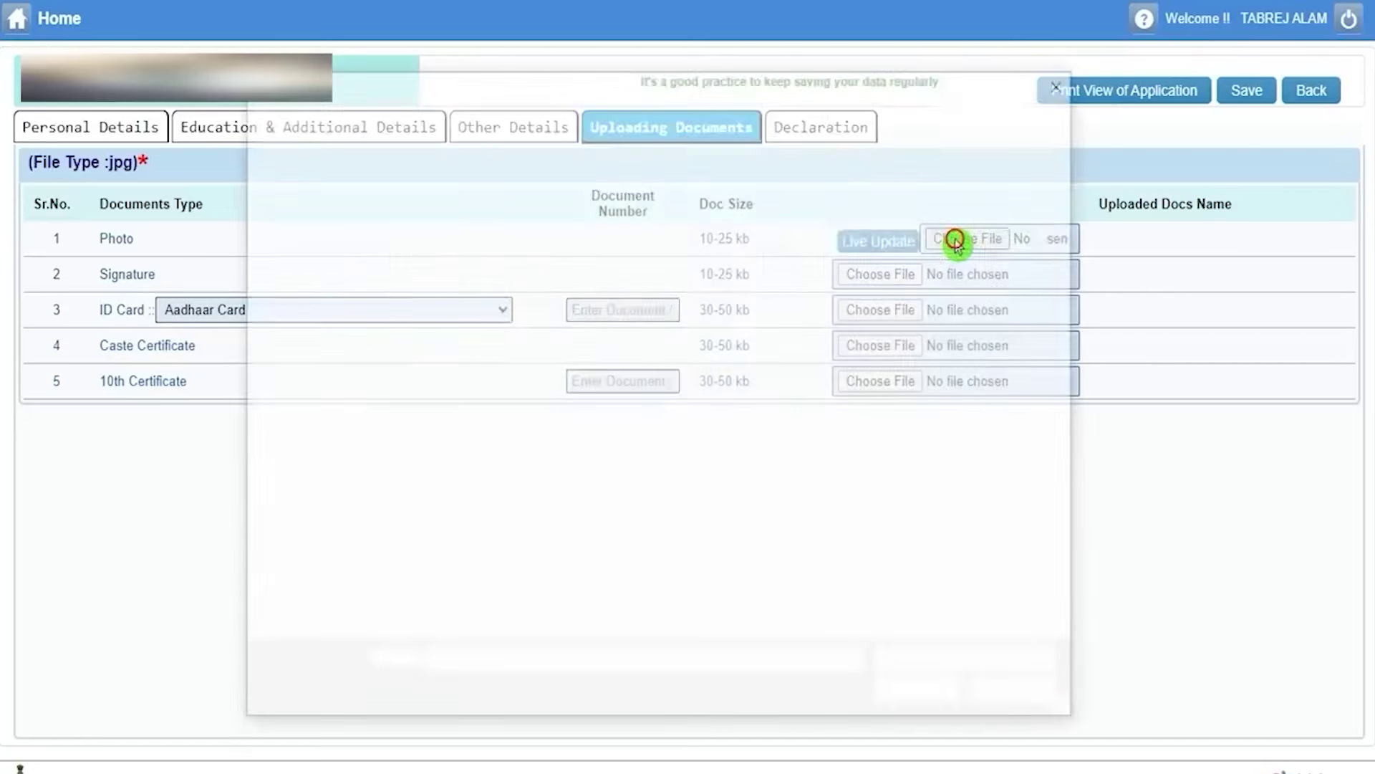
{"action": "left_click", "coordinate": [1020, 696]}
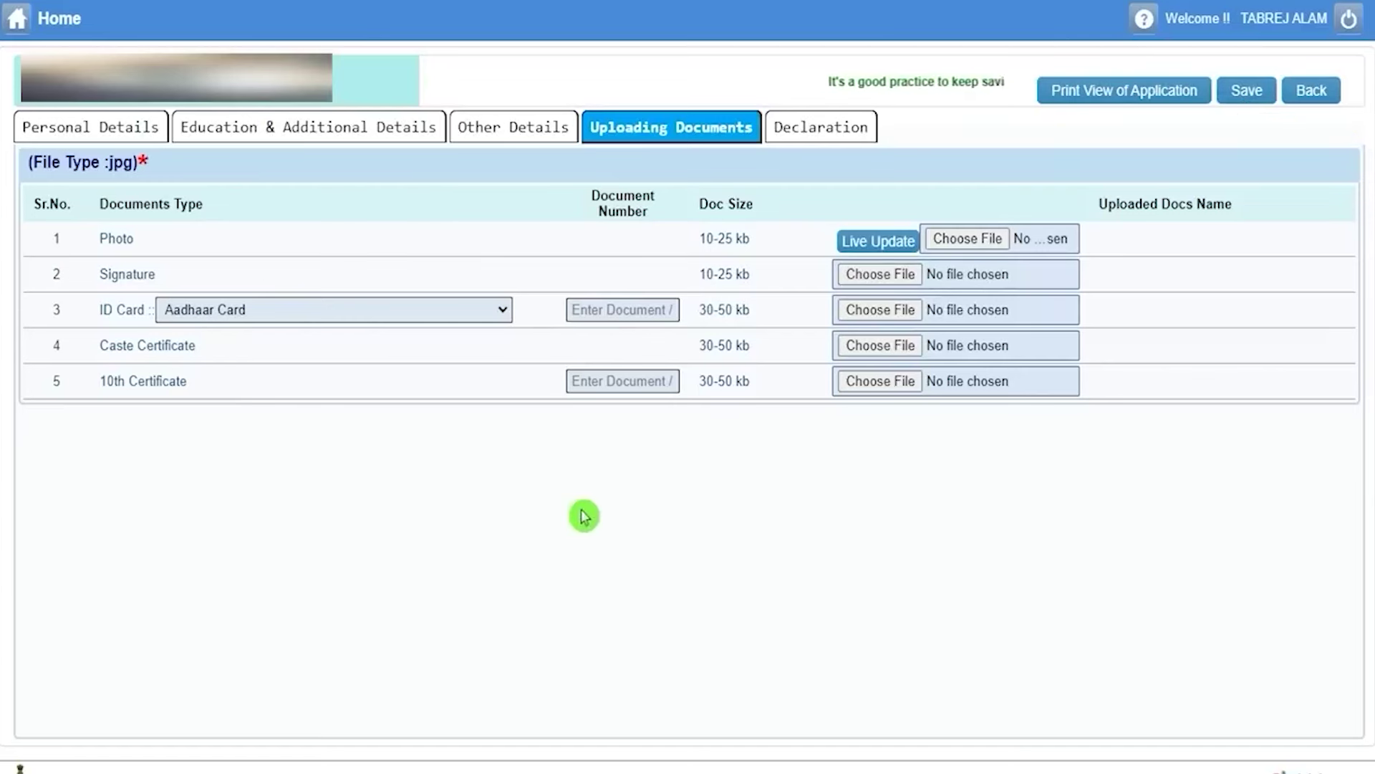
In Declaration, choose exam cities AGRA, BADDOWAL and BHATINDA.
{"action": "left_click", "coordinate": [835, 143]}
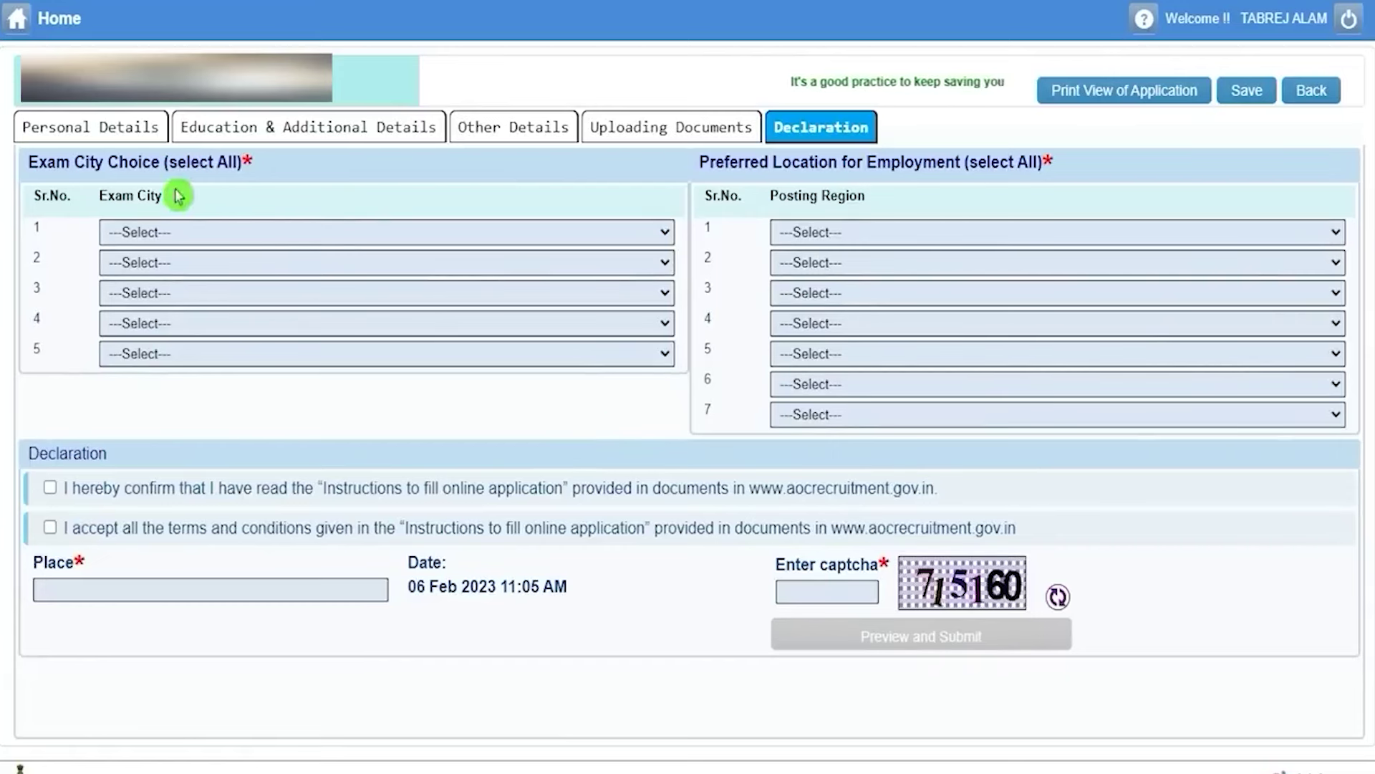
{"action": "left_click_drag", "start_coordinate": [48, 161], "coordinate": [107, 163]}
{"action": "left_click", "coordinate": [194, 231]}
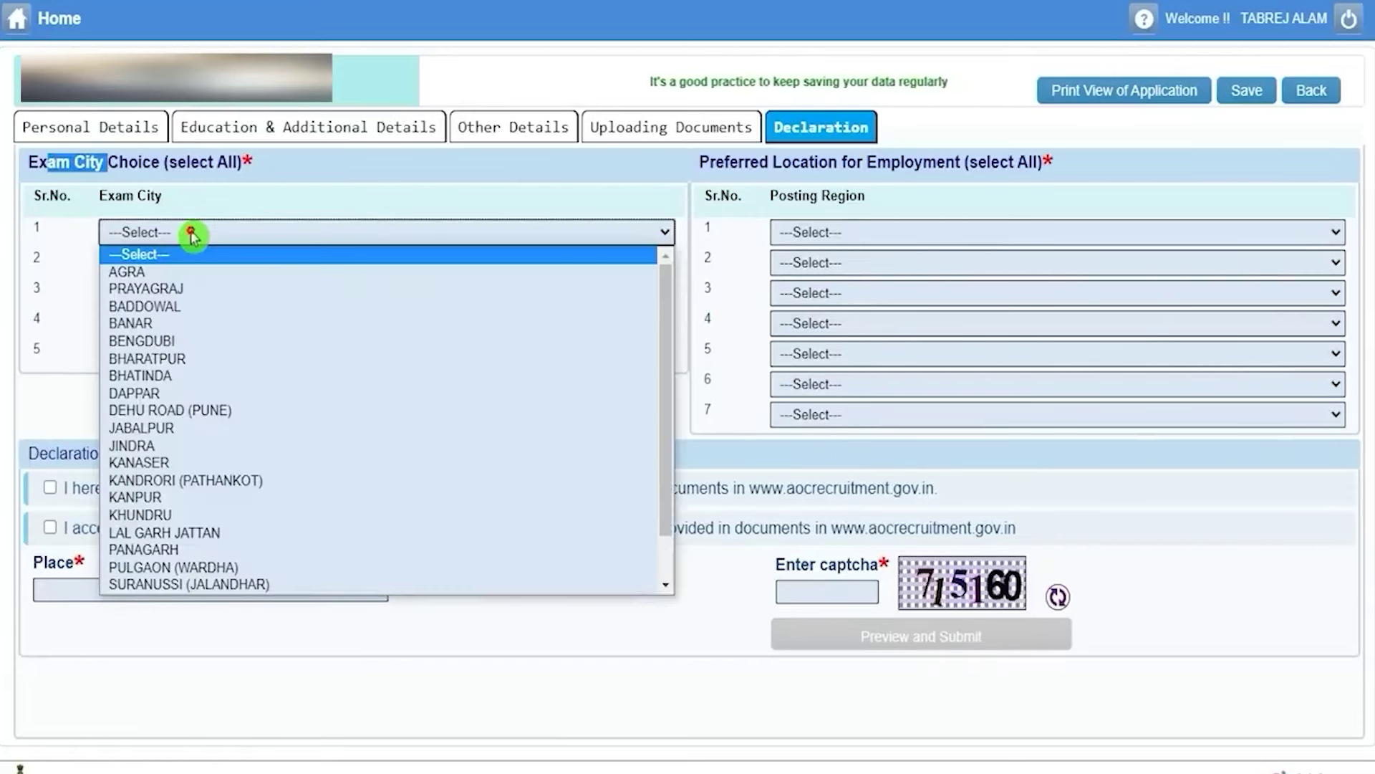
{"action": "left_click", "coordinate": [184, 270]}
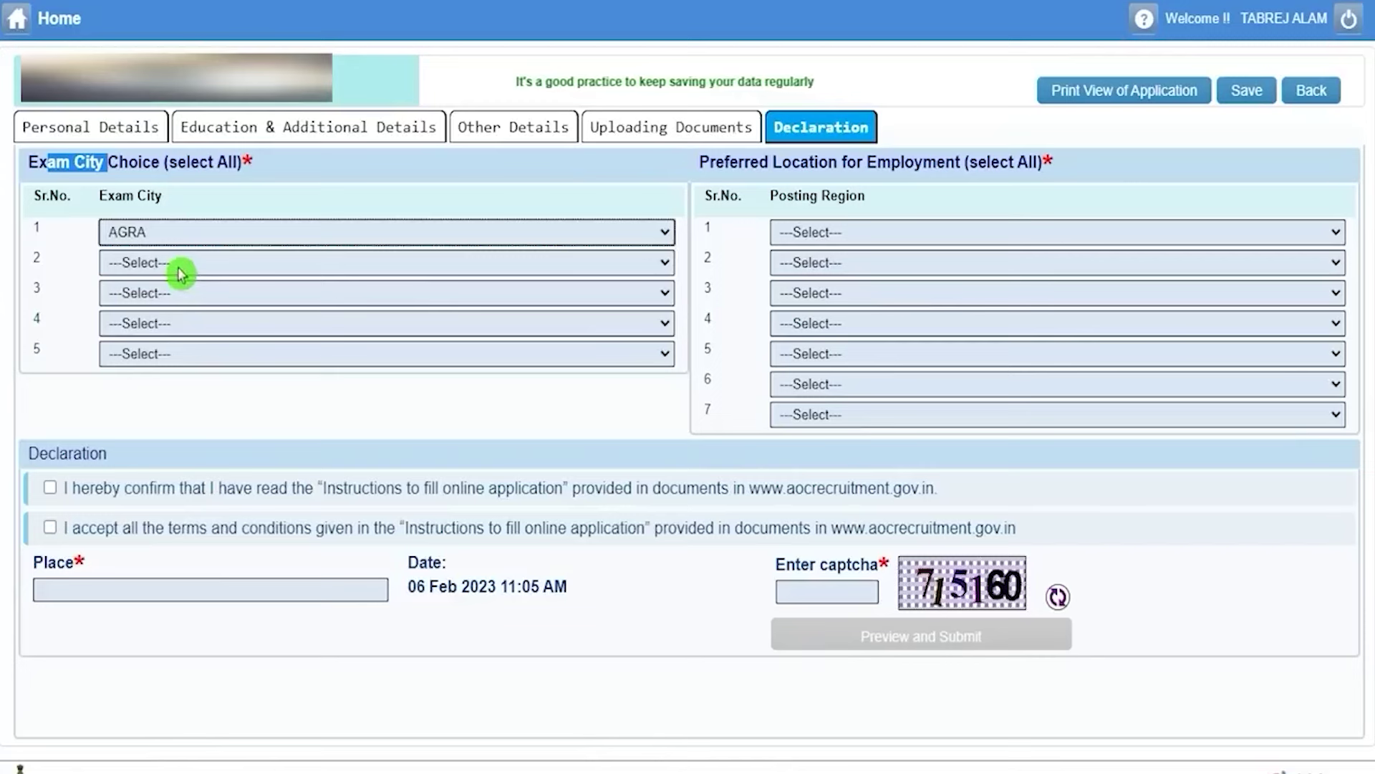
{"action": "left_click", "coordinate": [180, 269]}
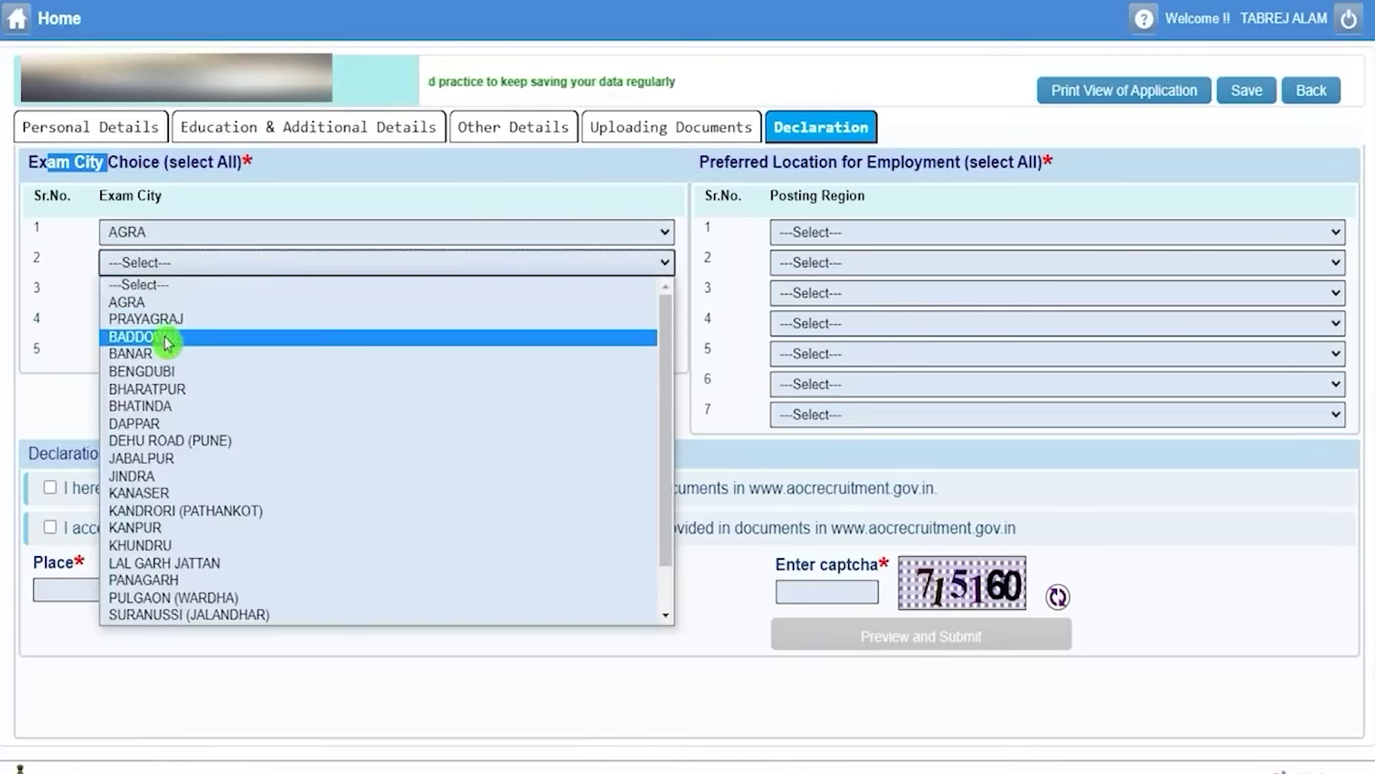
{"action": "left_click", "coordinate": [169, 335]}
{"action": "left_click", "coordinate": [181, 294]}
{"action": "left_click", "coordinate": [175, 436]}
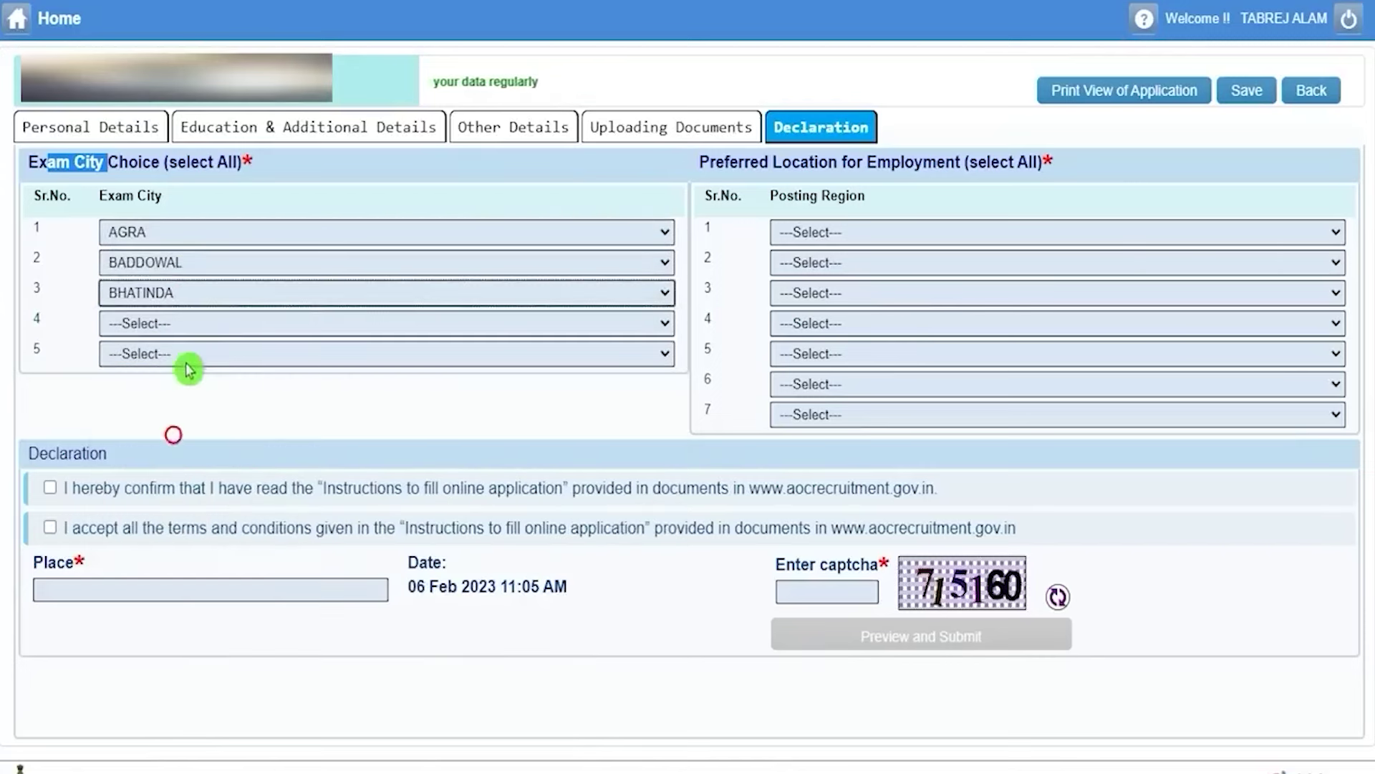
{"action": "left_click", "coordinate": [187, 323]}
{"action": "left_click", "coordinate": [180, 466]}
{"action": "left_click", "coordinate": [688, 417]}
Choose posting regions EAST, WEST and NORTH.
{"action": "left_click_drag", "start_coordinate": [748, 165], "coordinate": [924, 163]}
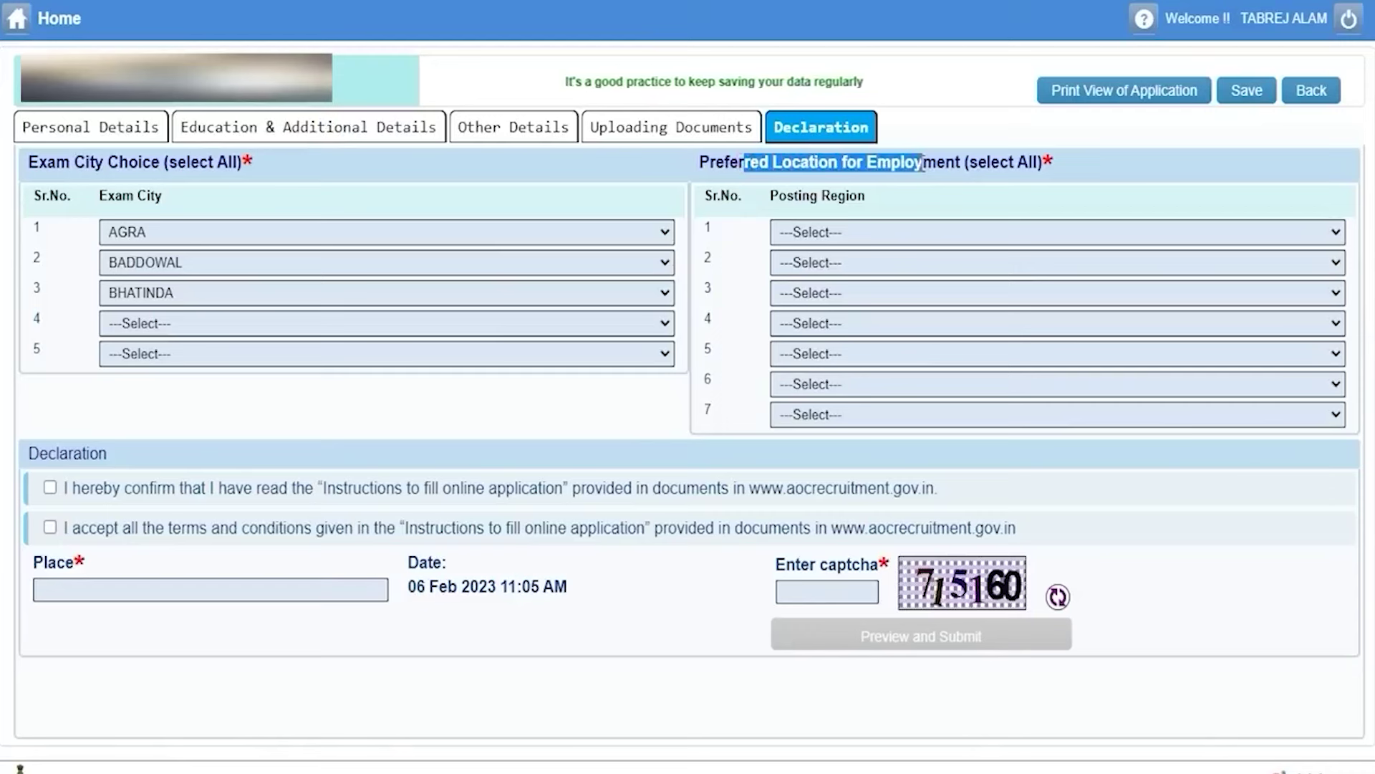
{"action": "left_click_drag", "start_coordinate": [781, 192], "coordinate": [848, 189]}
{"action": "left_click", "coordinate": [860, 237]}
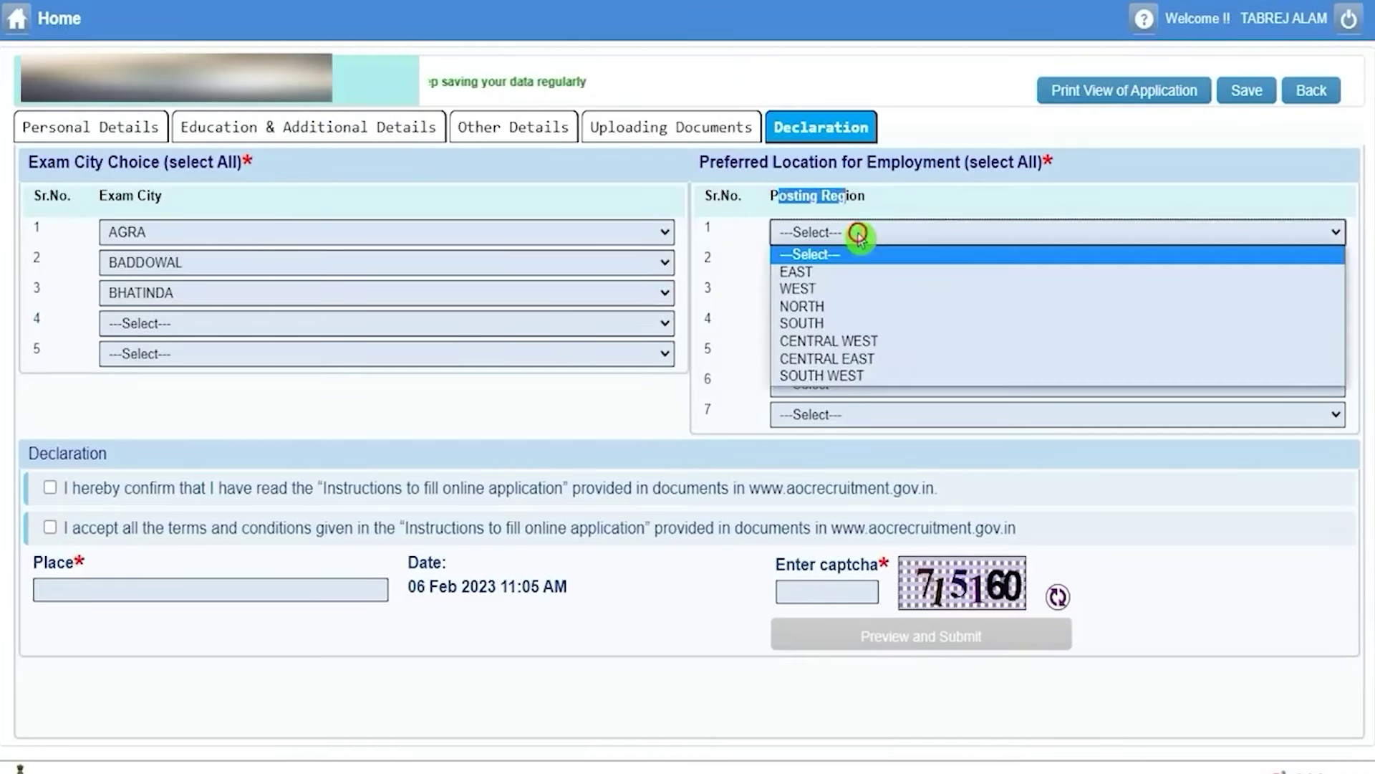
{"action": "left_click", "coordinate": [845, 273]}
{"action": "left_click", "coordinate": [852, 264]}
{"action": "left_click", "coordinate": [839, 317]}
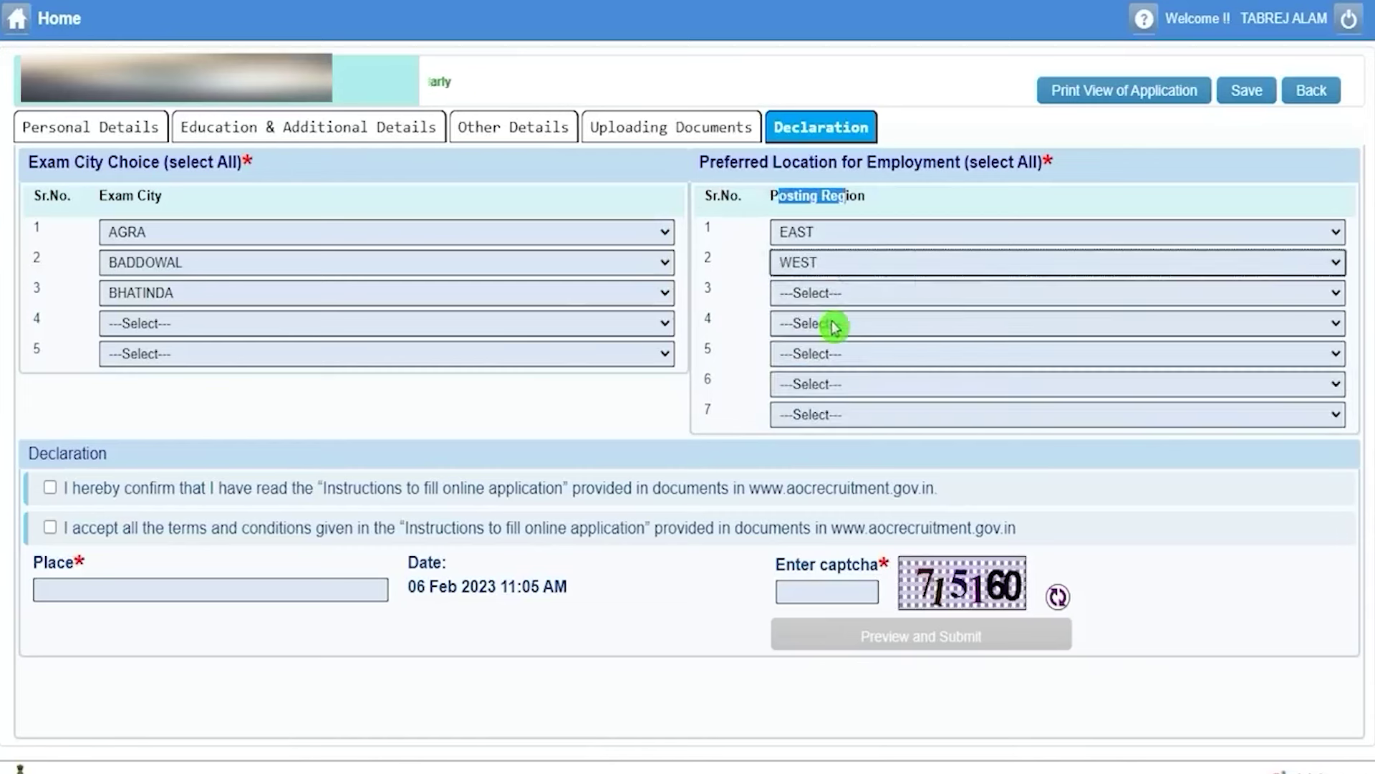
{"action": "left_click", "coordinate": [839, 297]}
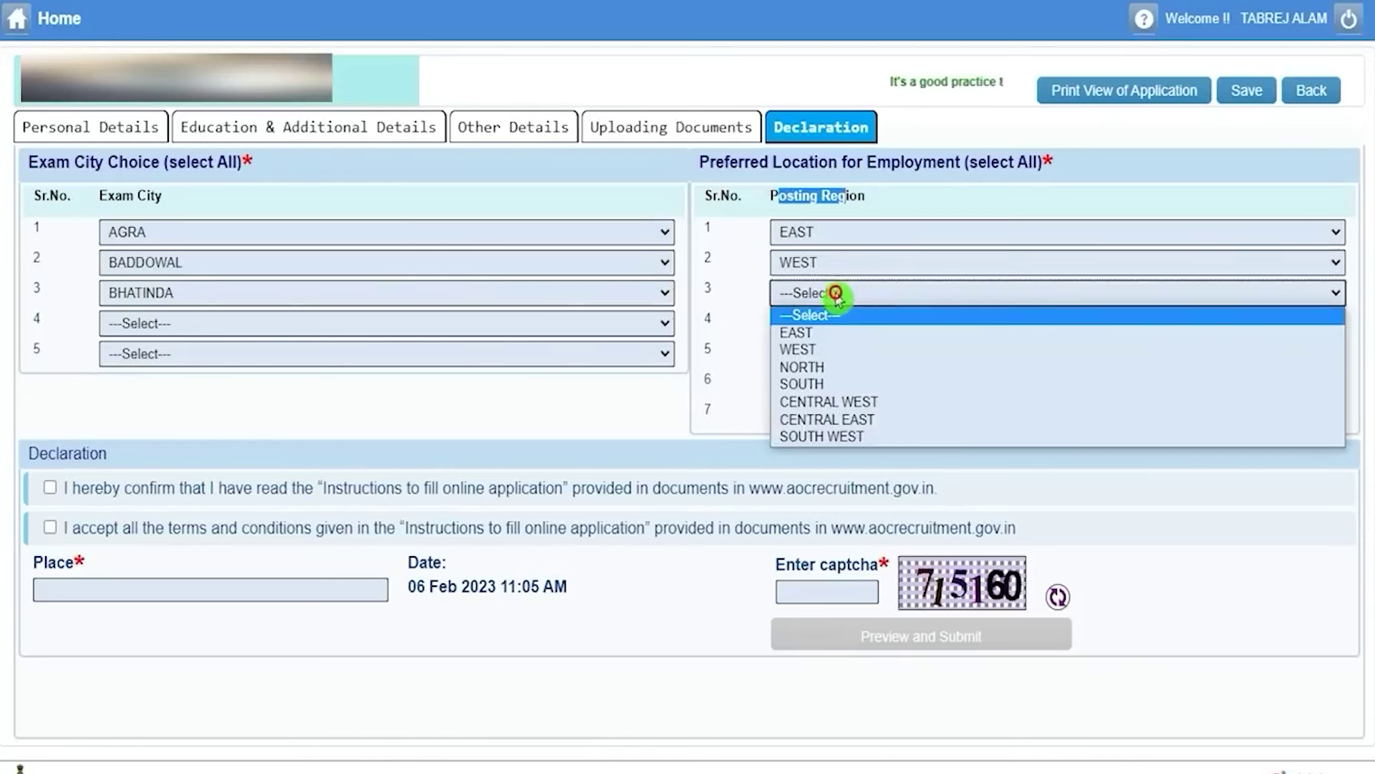
{"action": "left_click", "coordinate": [817, 366]}
Tick the instructions-read and terms-accepted declarations, then fill the Place and captcha fields.
{"action": "left_click_drag", "start_coordinate": [36, 453], "coordinate": [107, 453]}
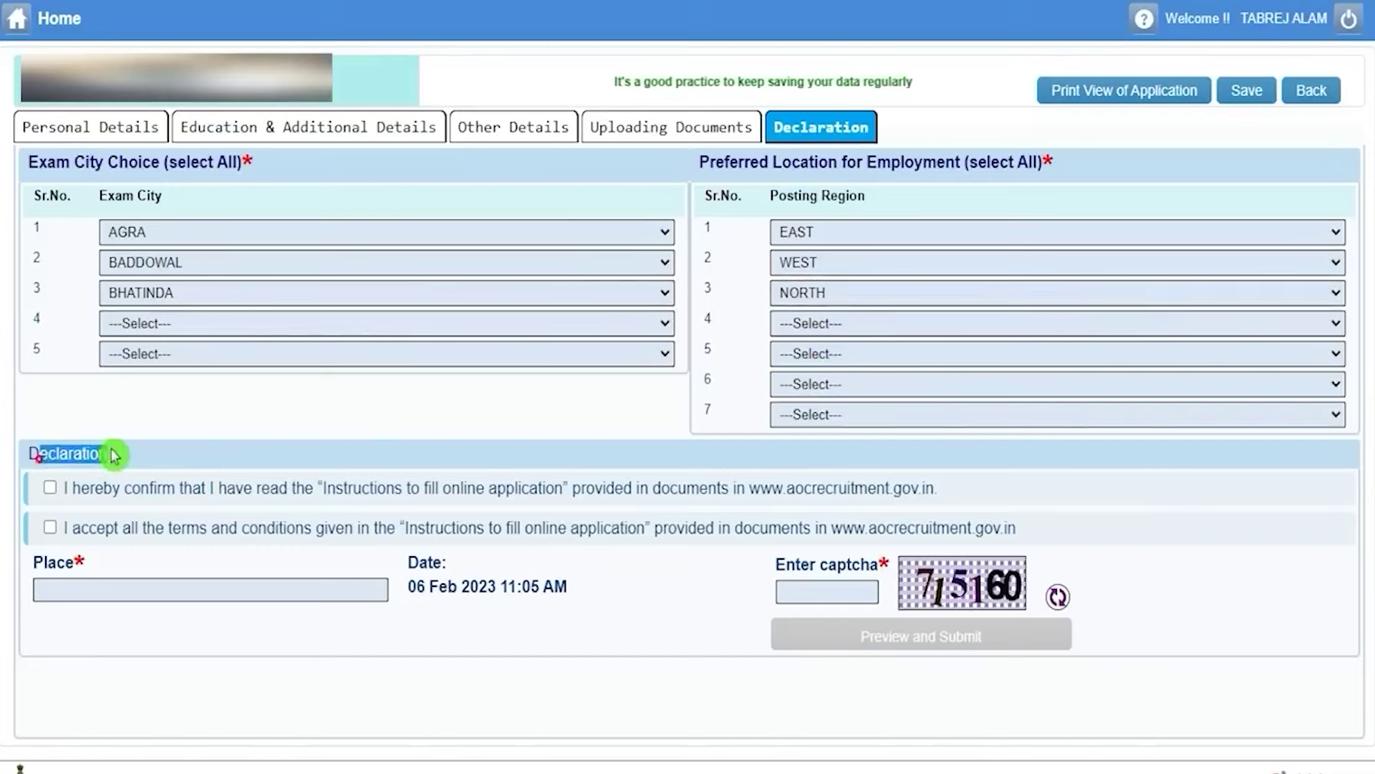
{"action": "left_click", "coordinate": [50, 488]}
{"action": "left_click", "coordinate": [50, 527]}
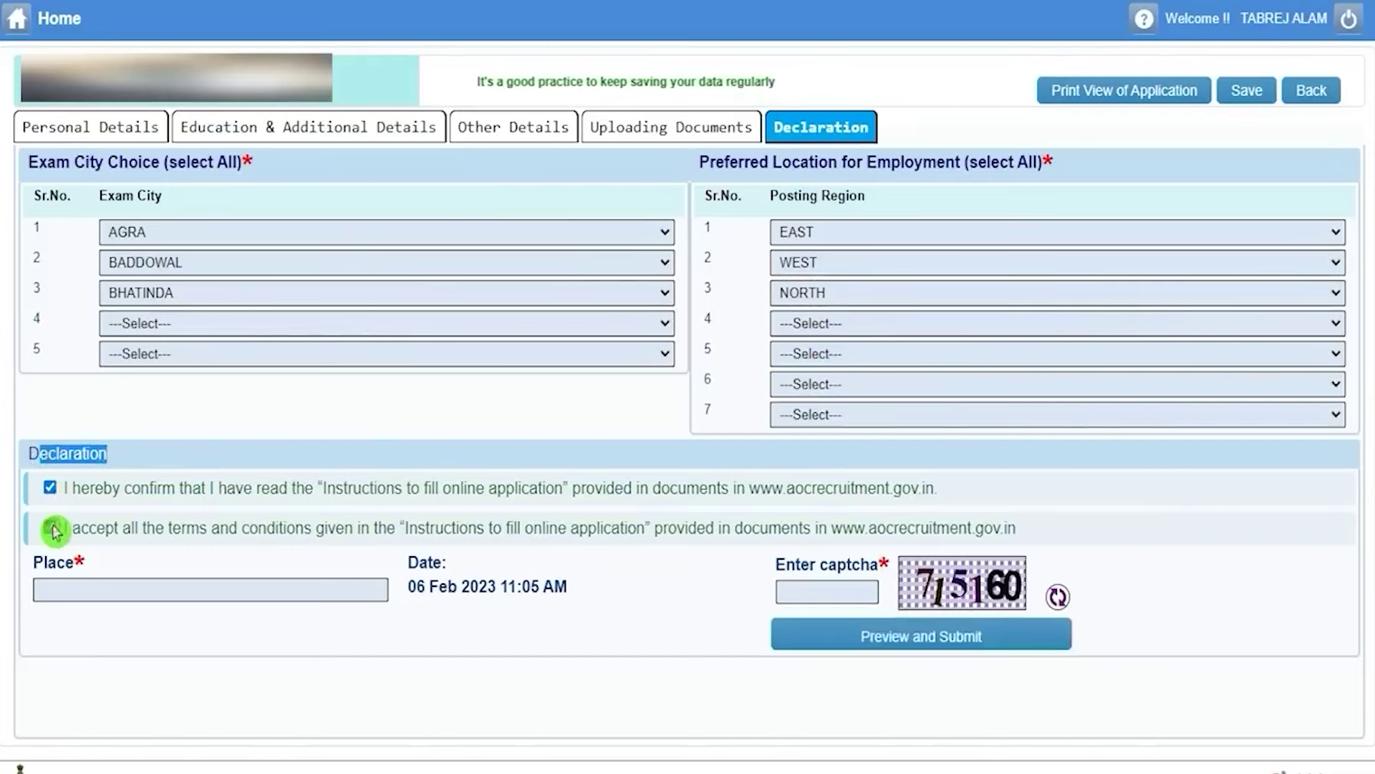
{"action": "left_click", "coordinate": [98, 592]}
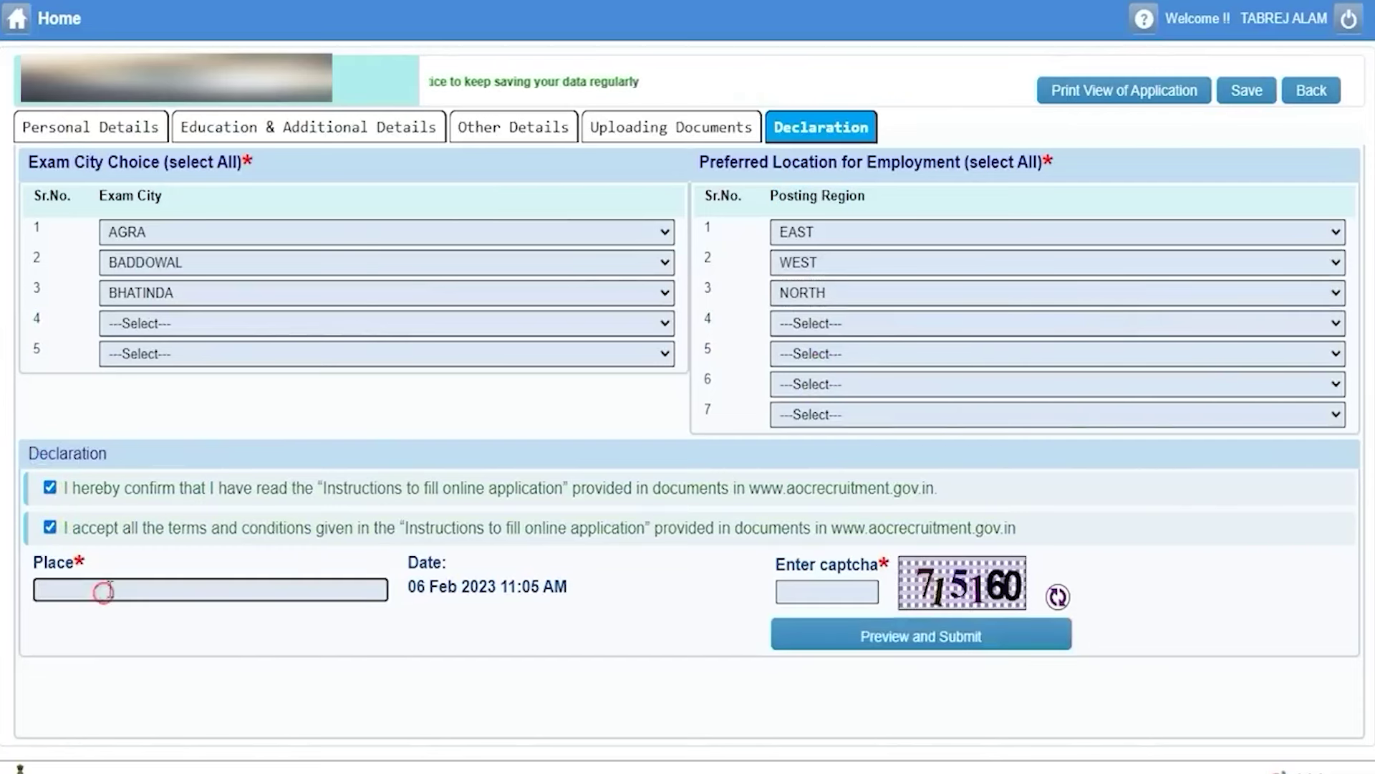
{"action": "left_click", "coordinate": [847, 593]}
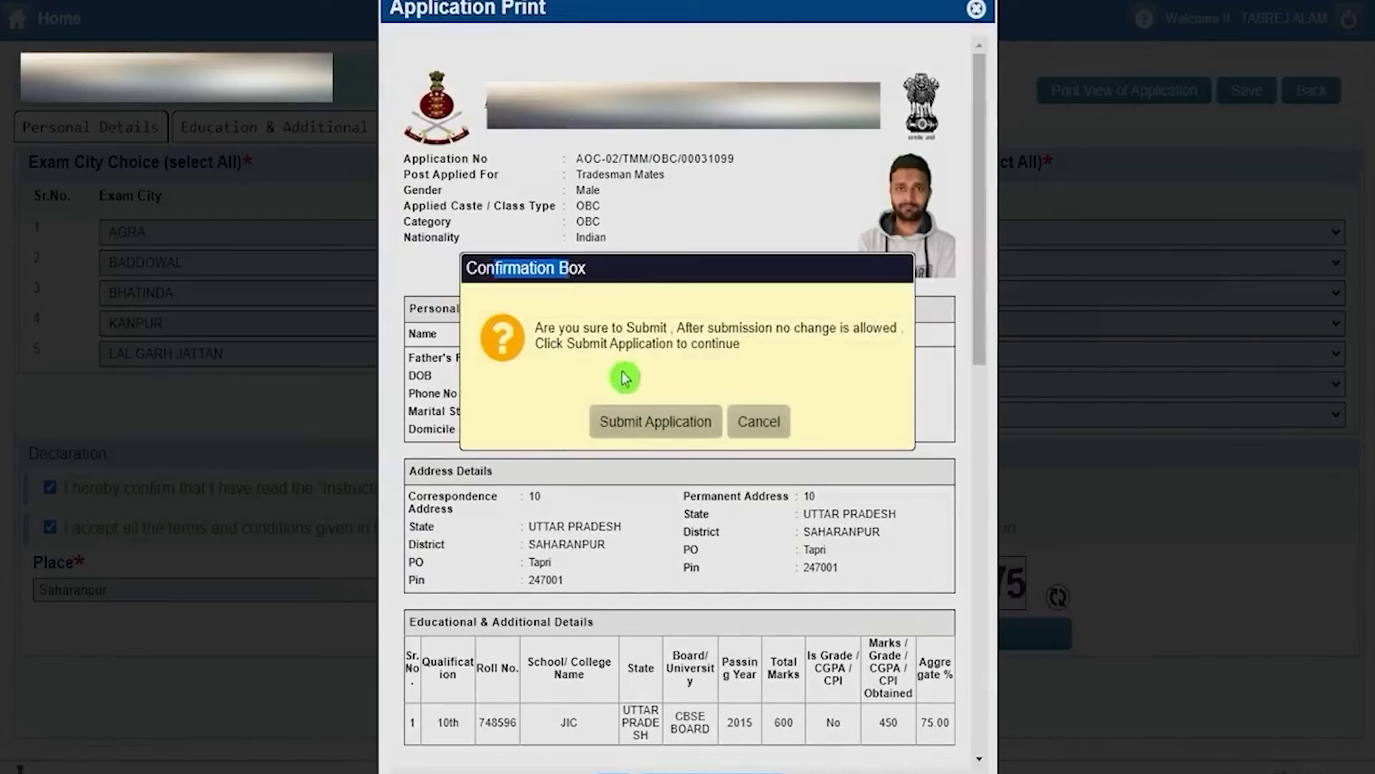
Confirm Submit Application and acknowledge the submitted-successfully message.
{"action": "left_click", "coordinate": [640, 428]}
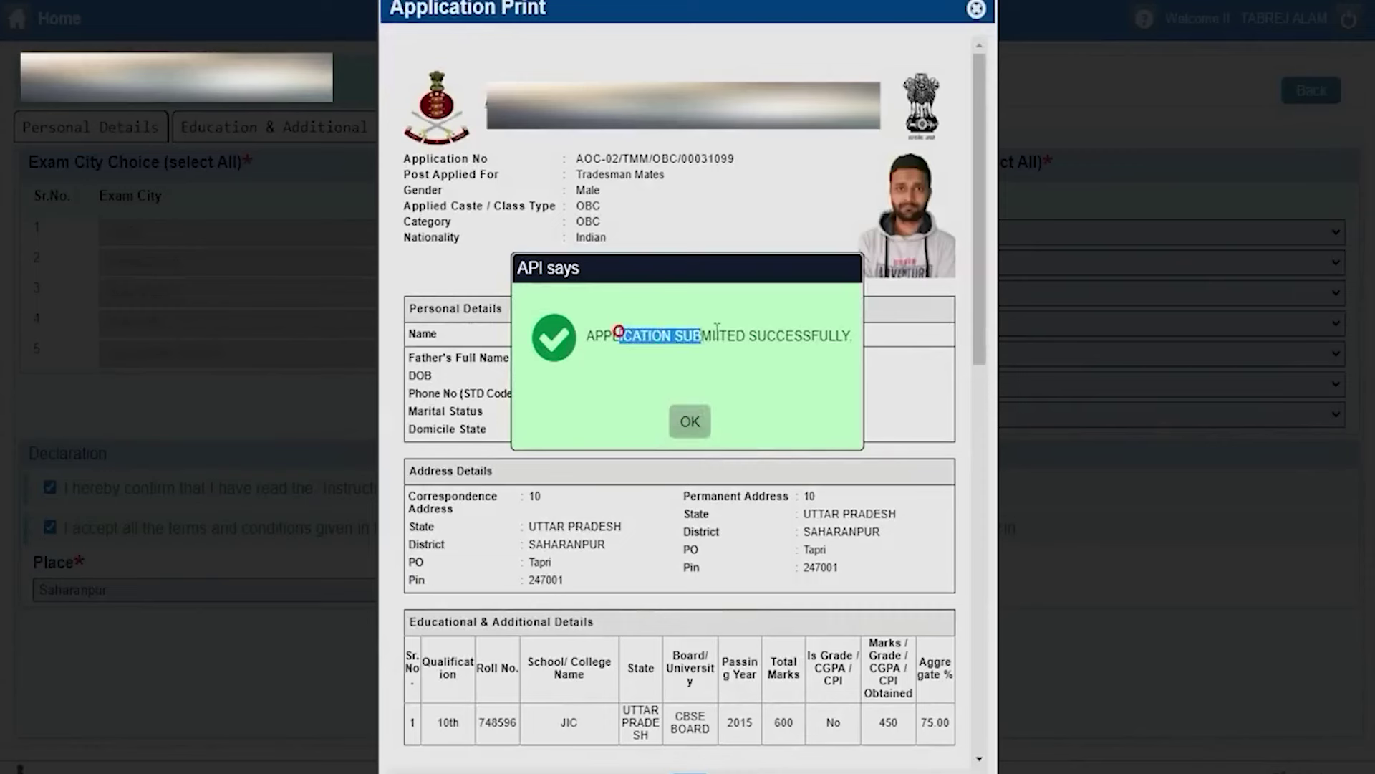
{"action": "left_click", "coordinate": [690, 421]}
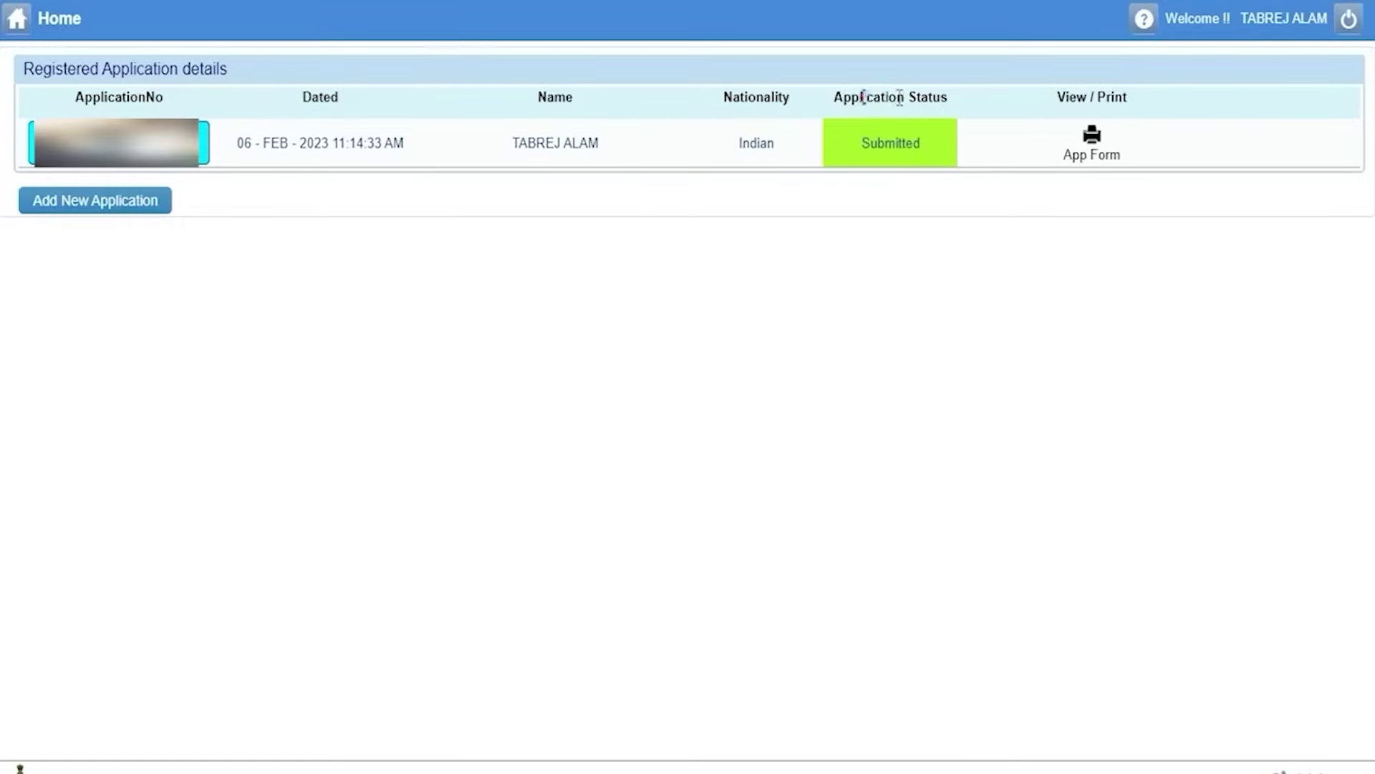
Check the application's Submitted status, then scroll down the Army Ordnance Corps home page.
{"action": "left_click_drag", "start_coordinate": [871, 142], "coordinate": [922, 141]}
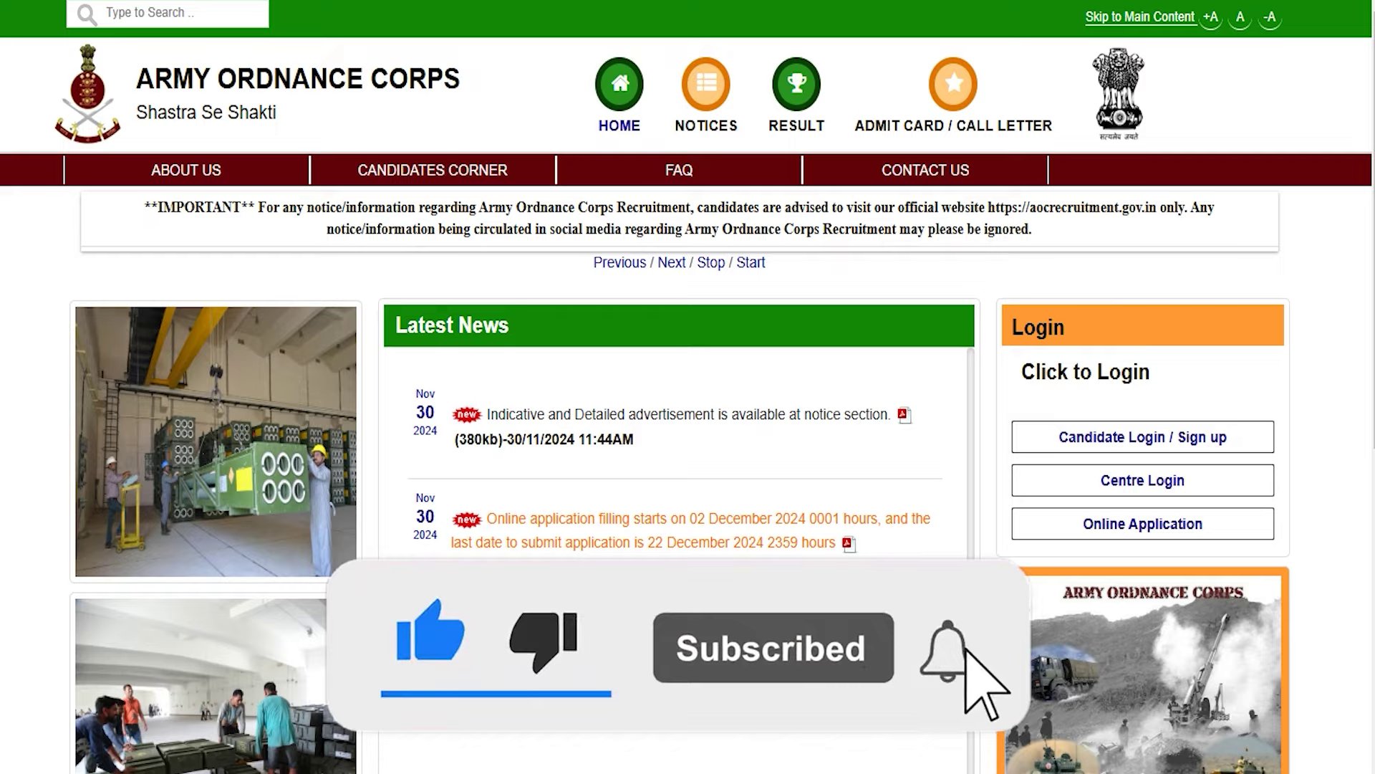
{"action": "scroll", "coordinate": [688, 387], "scroll_direction": "down", "scroll_amount": 5}
{"action": "scroll", "coordinate": [688, 387], "scroll_direction": "down", "scroll_amount": 4}
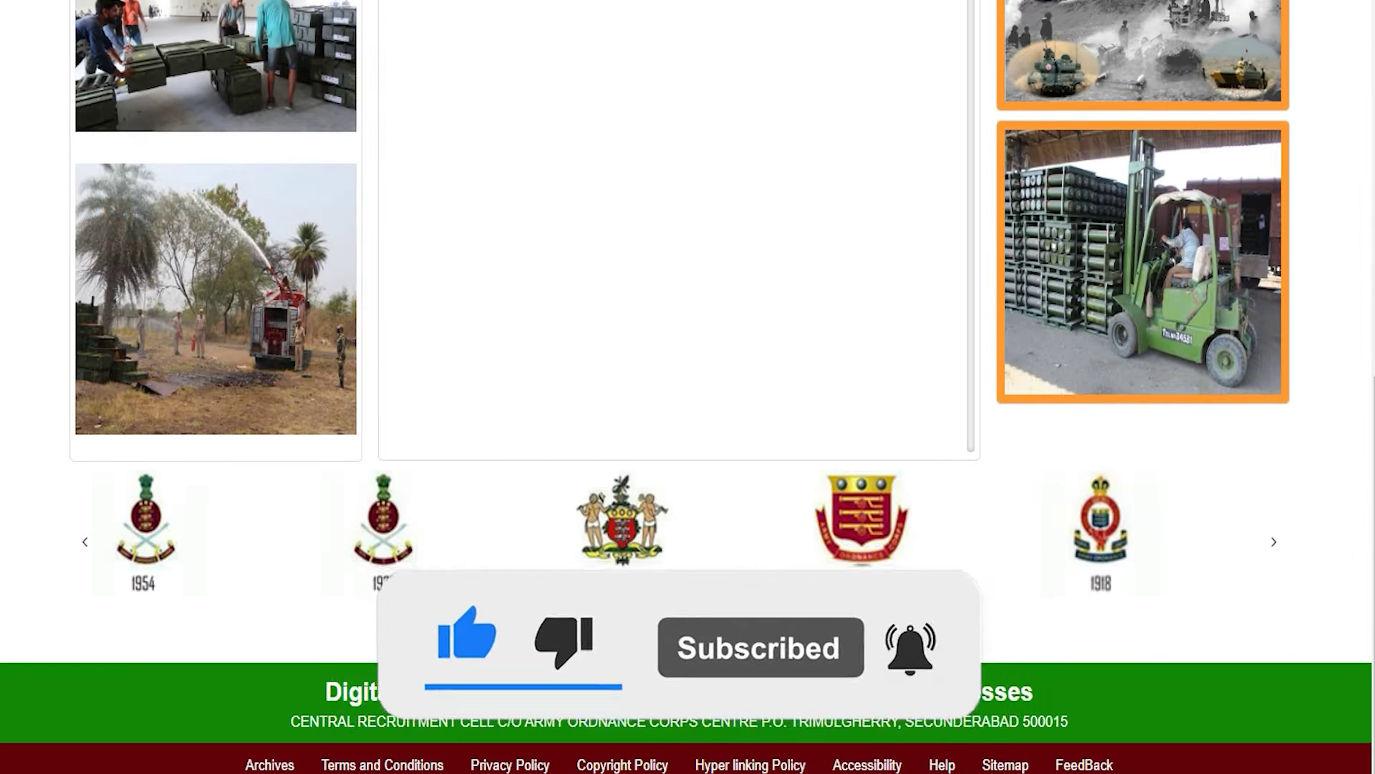